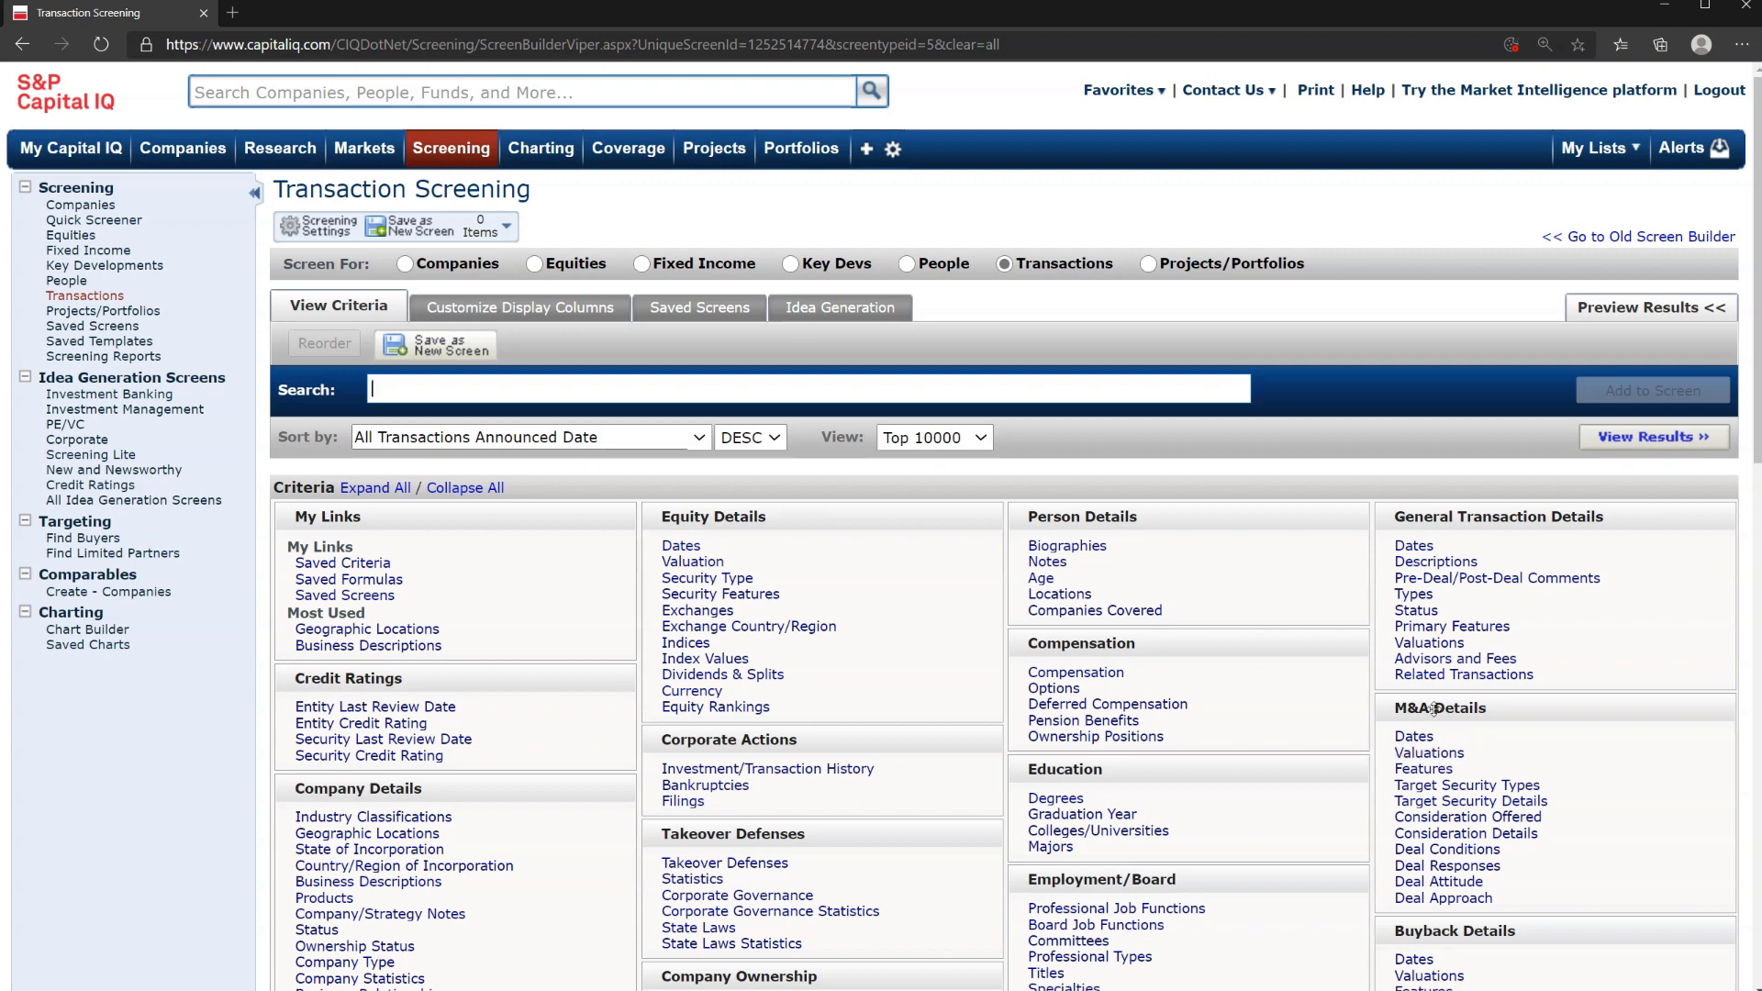
Add an M&A valuation criterion for Total Transaction Value greater than 1000 (CADmm).
left_click(1437, 734)
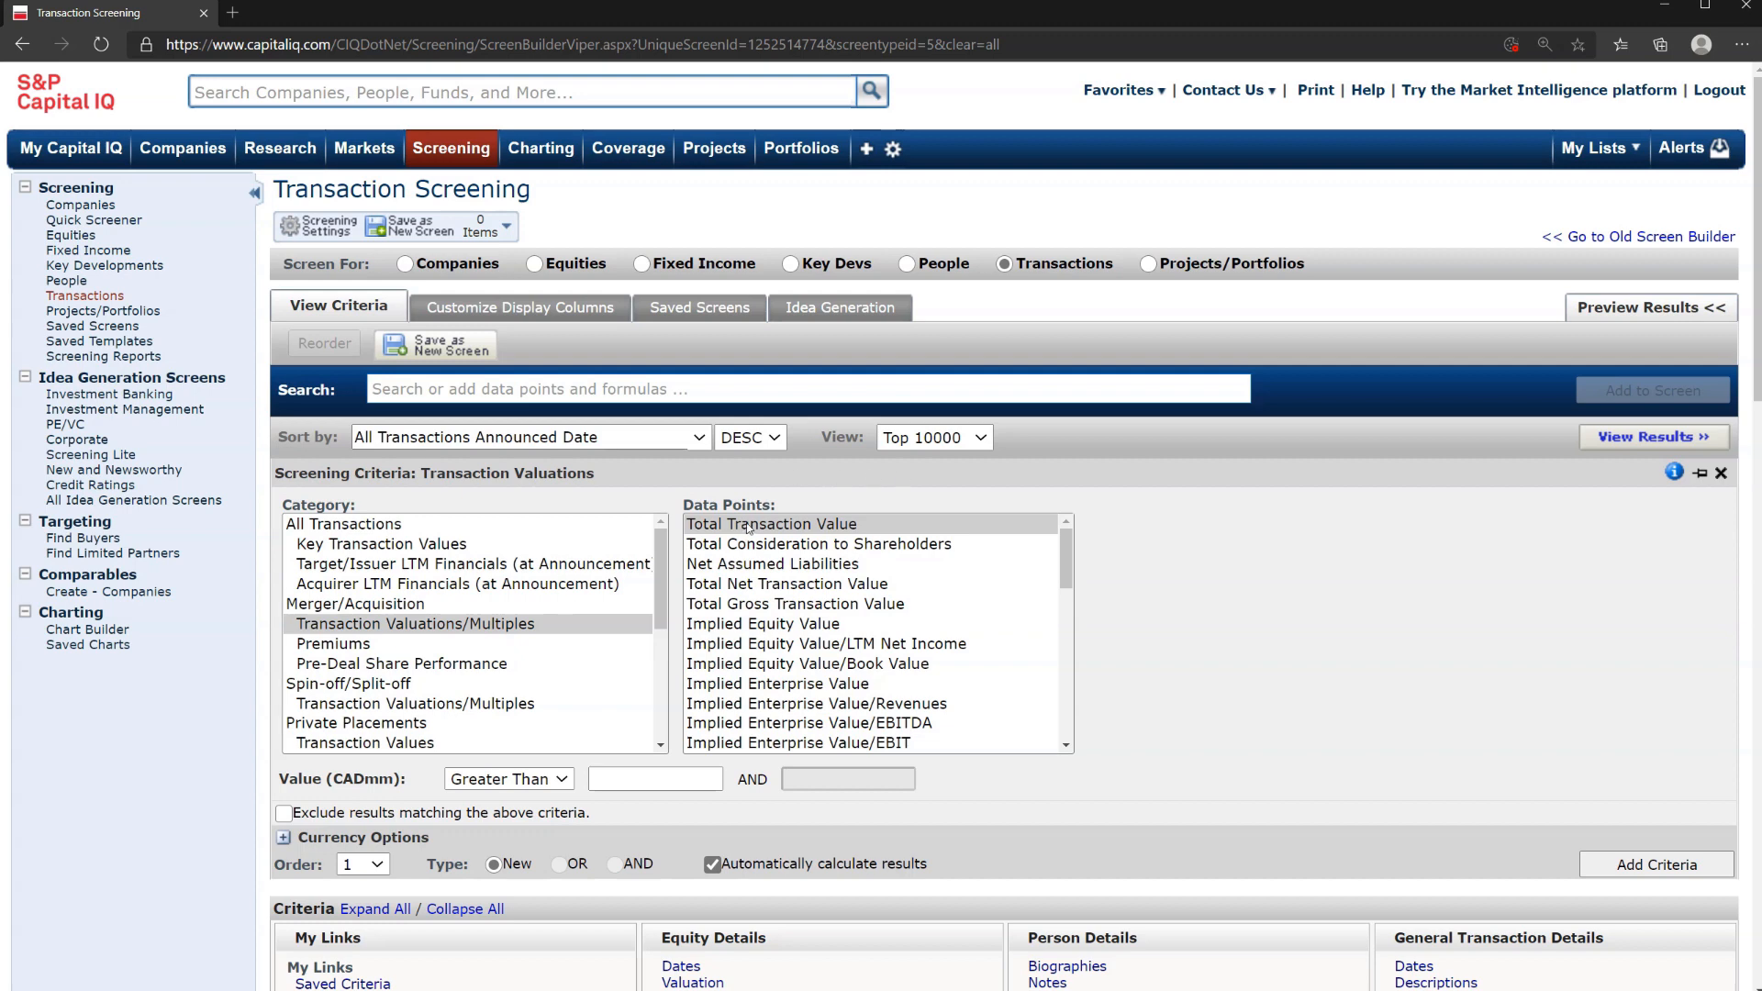
left_click(647, 777)
type("1000")
left_click(643, 823)
scroll(645, 827, "down", 2)
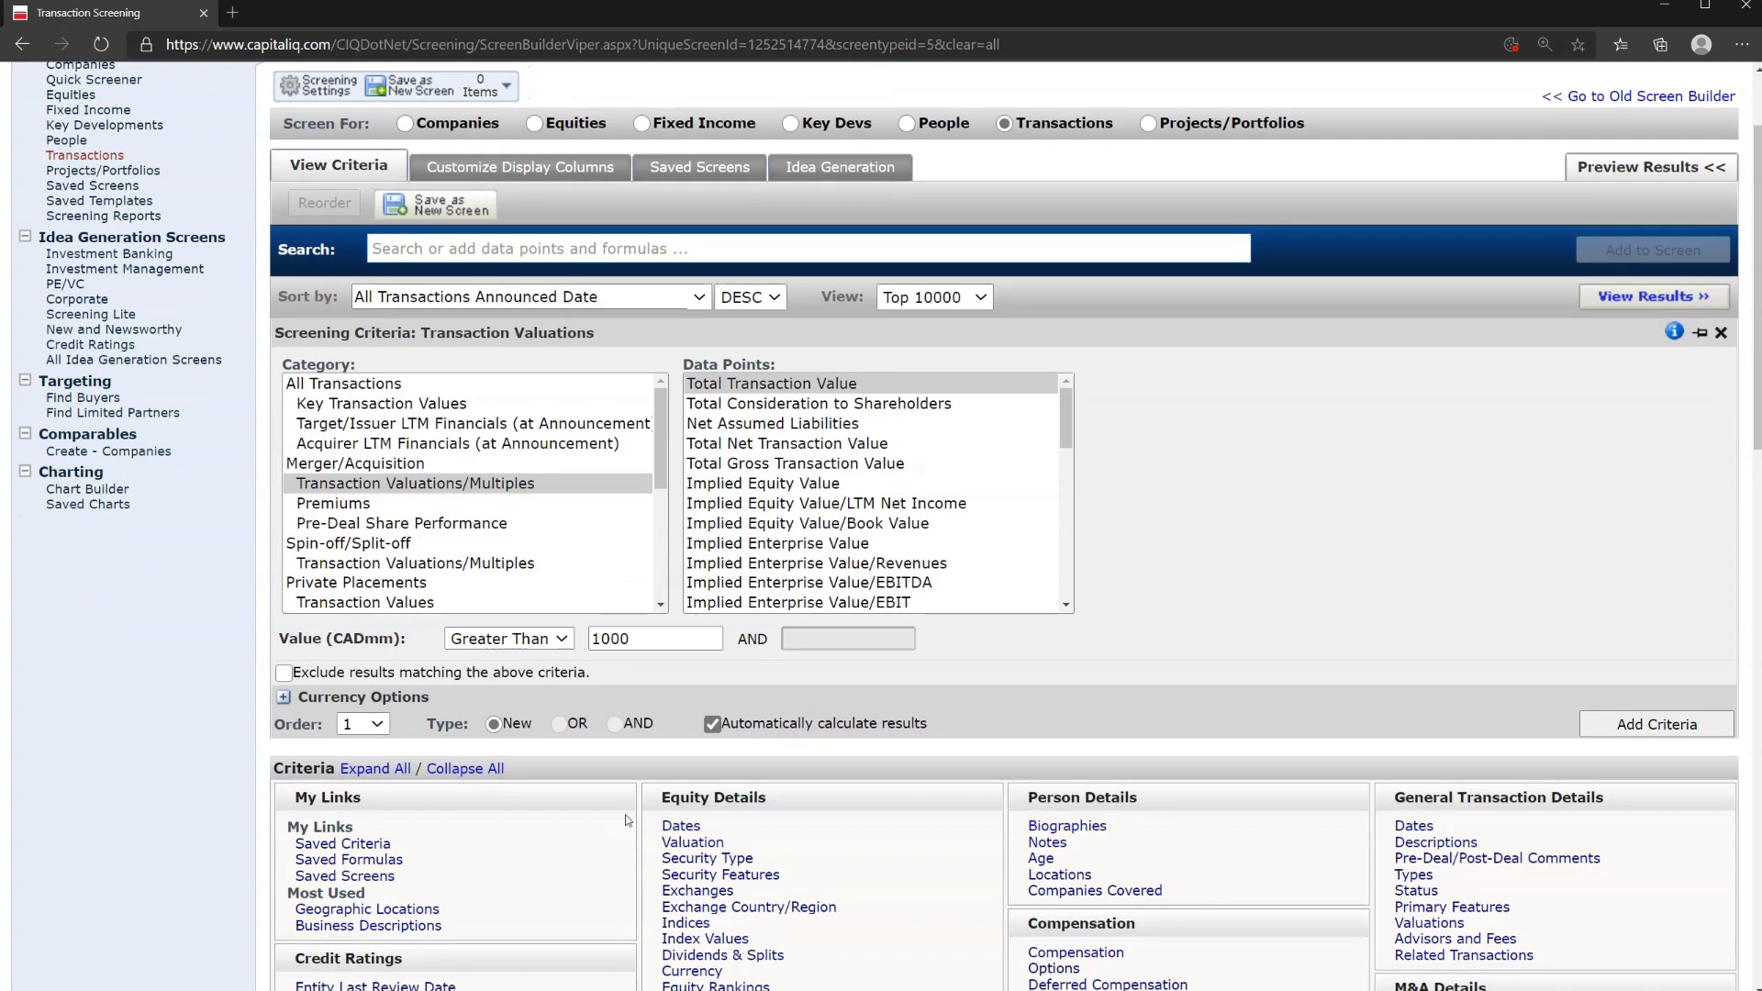
left_click(1615, 734)
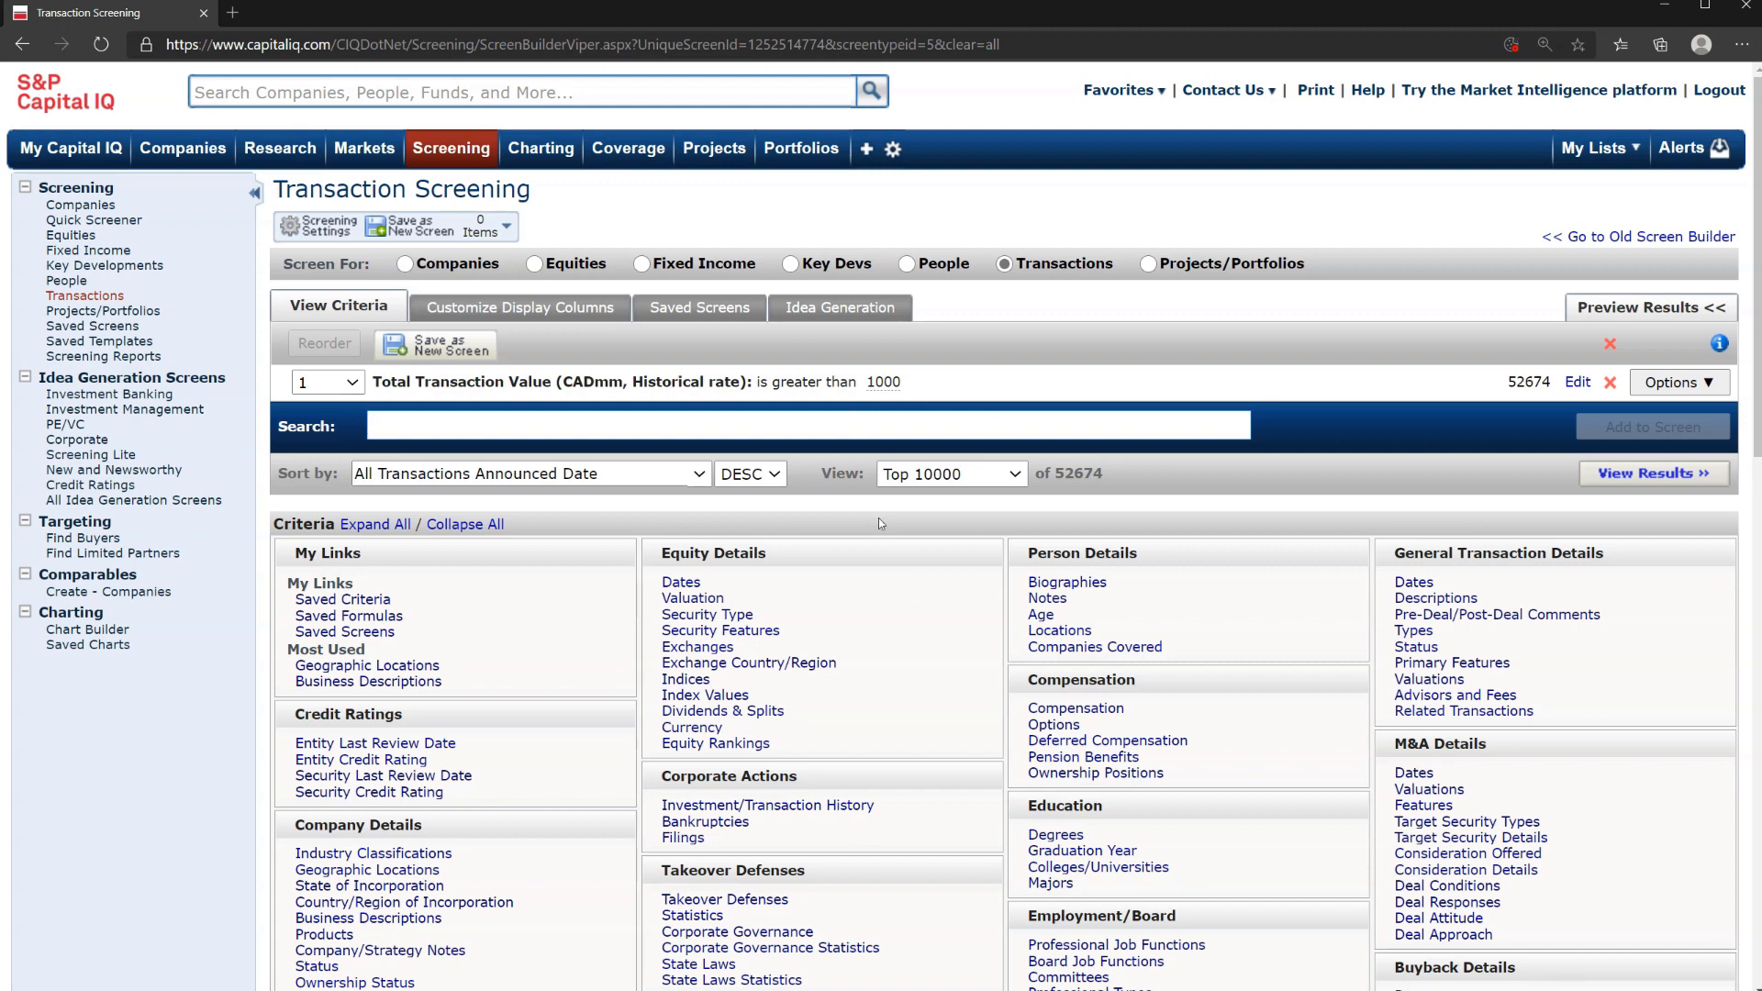
Add a Company Type criterion of Public Company for the Target/Issuer role.
scroll(908, 589, "down", 2)
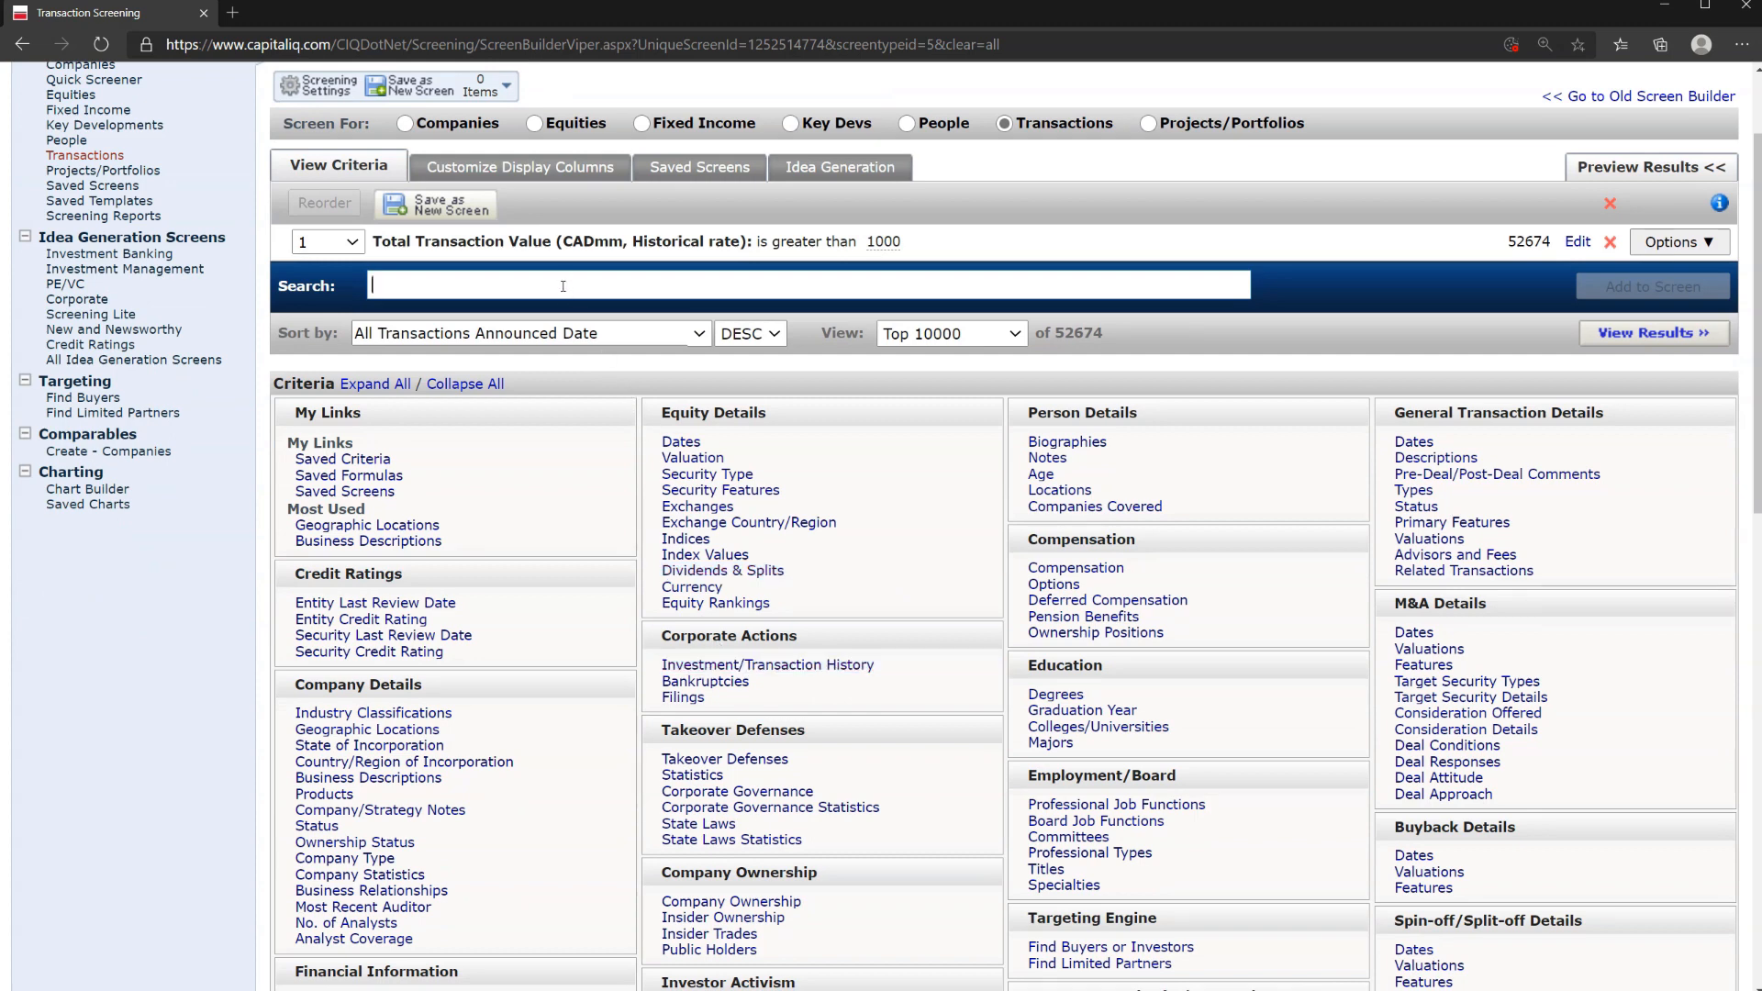
type("public")
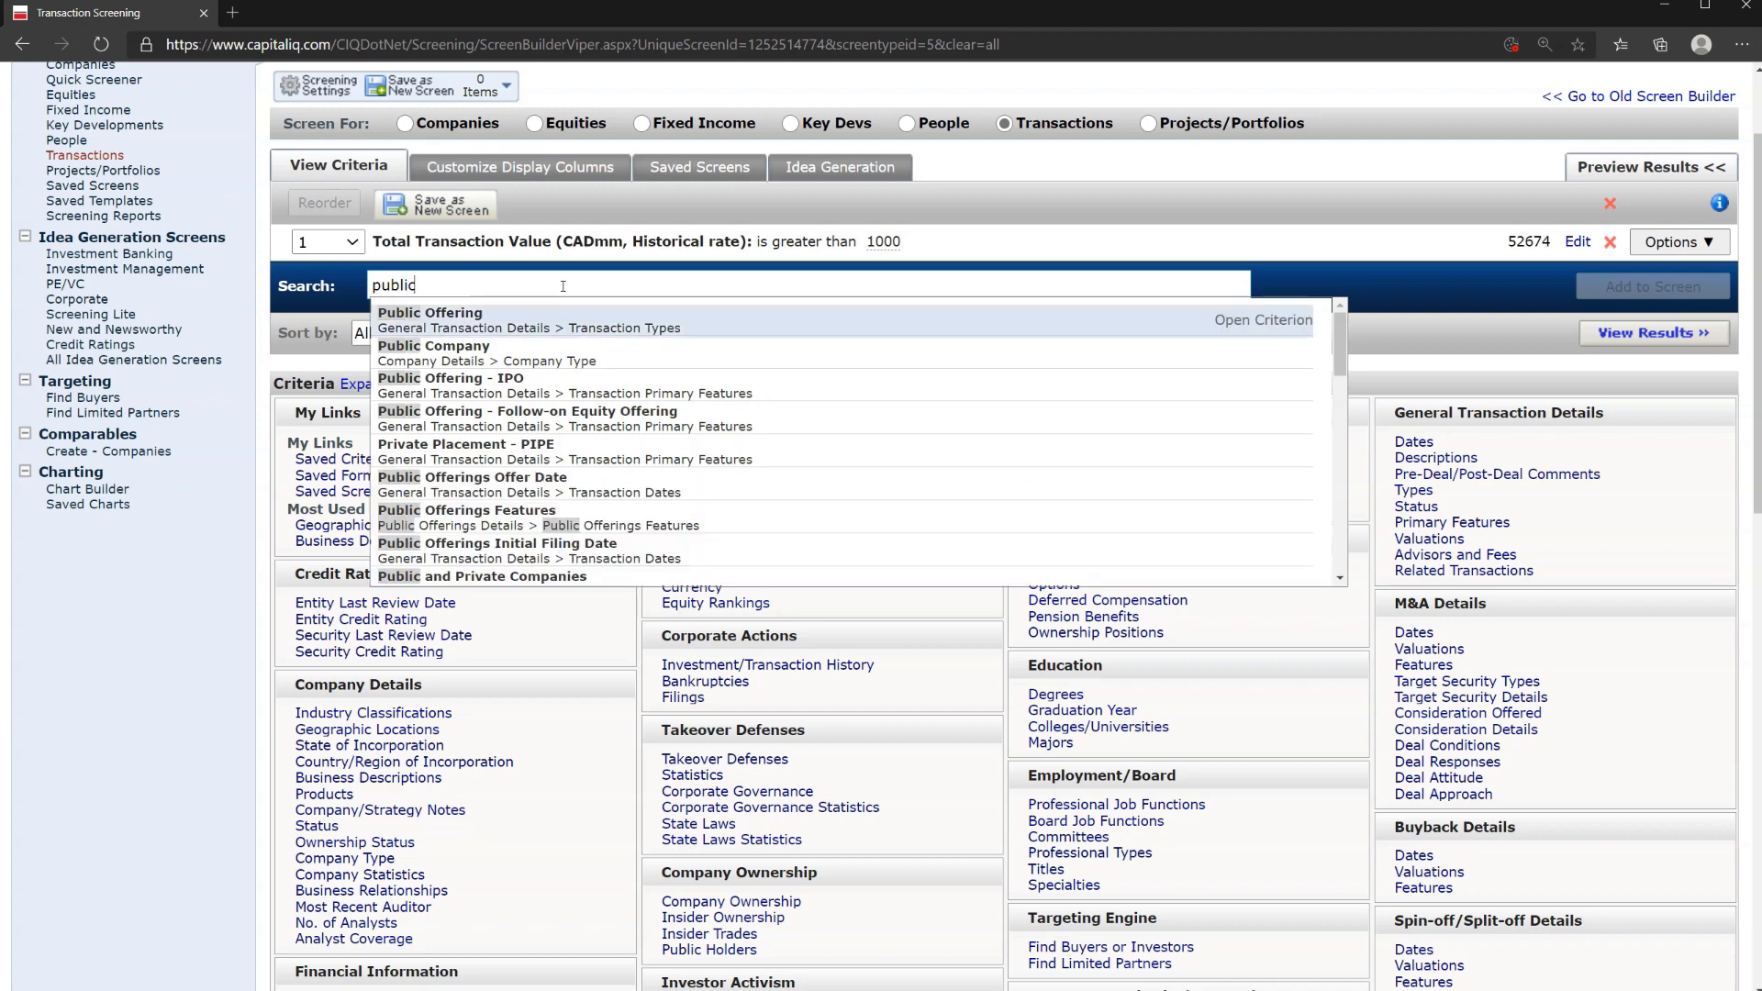
left_click(538, 356)
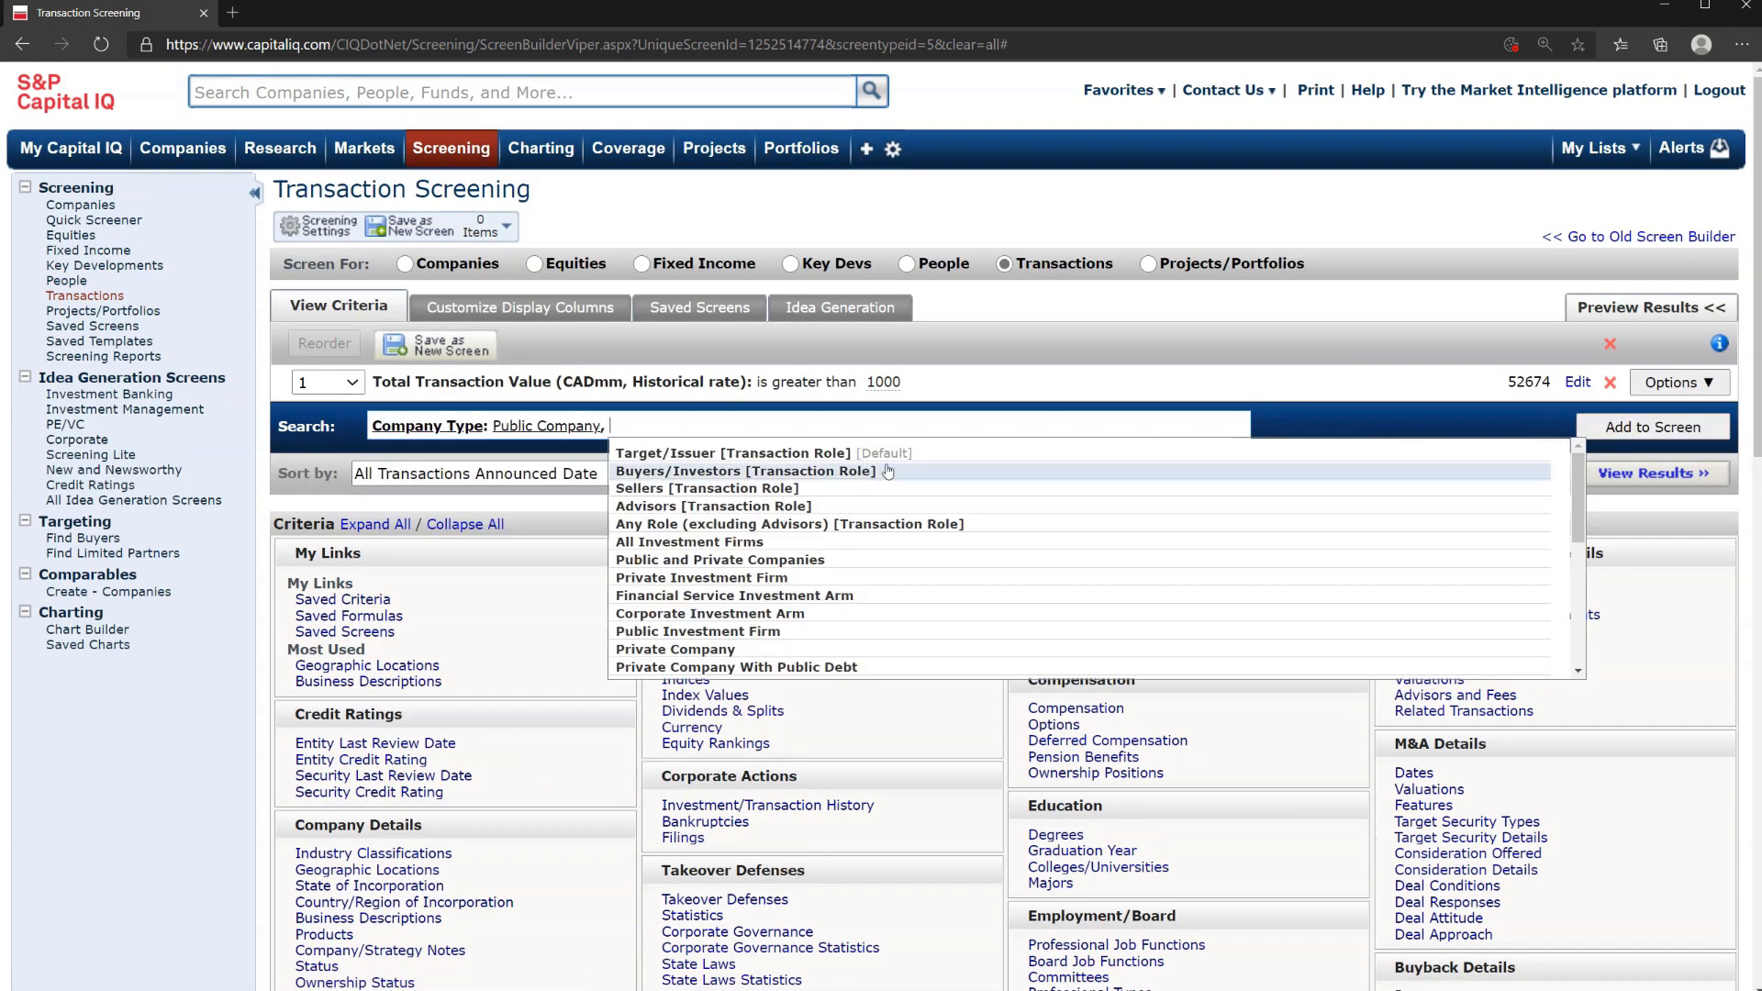
left_click(708, 453)
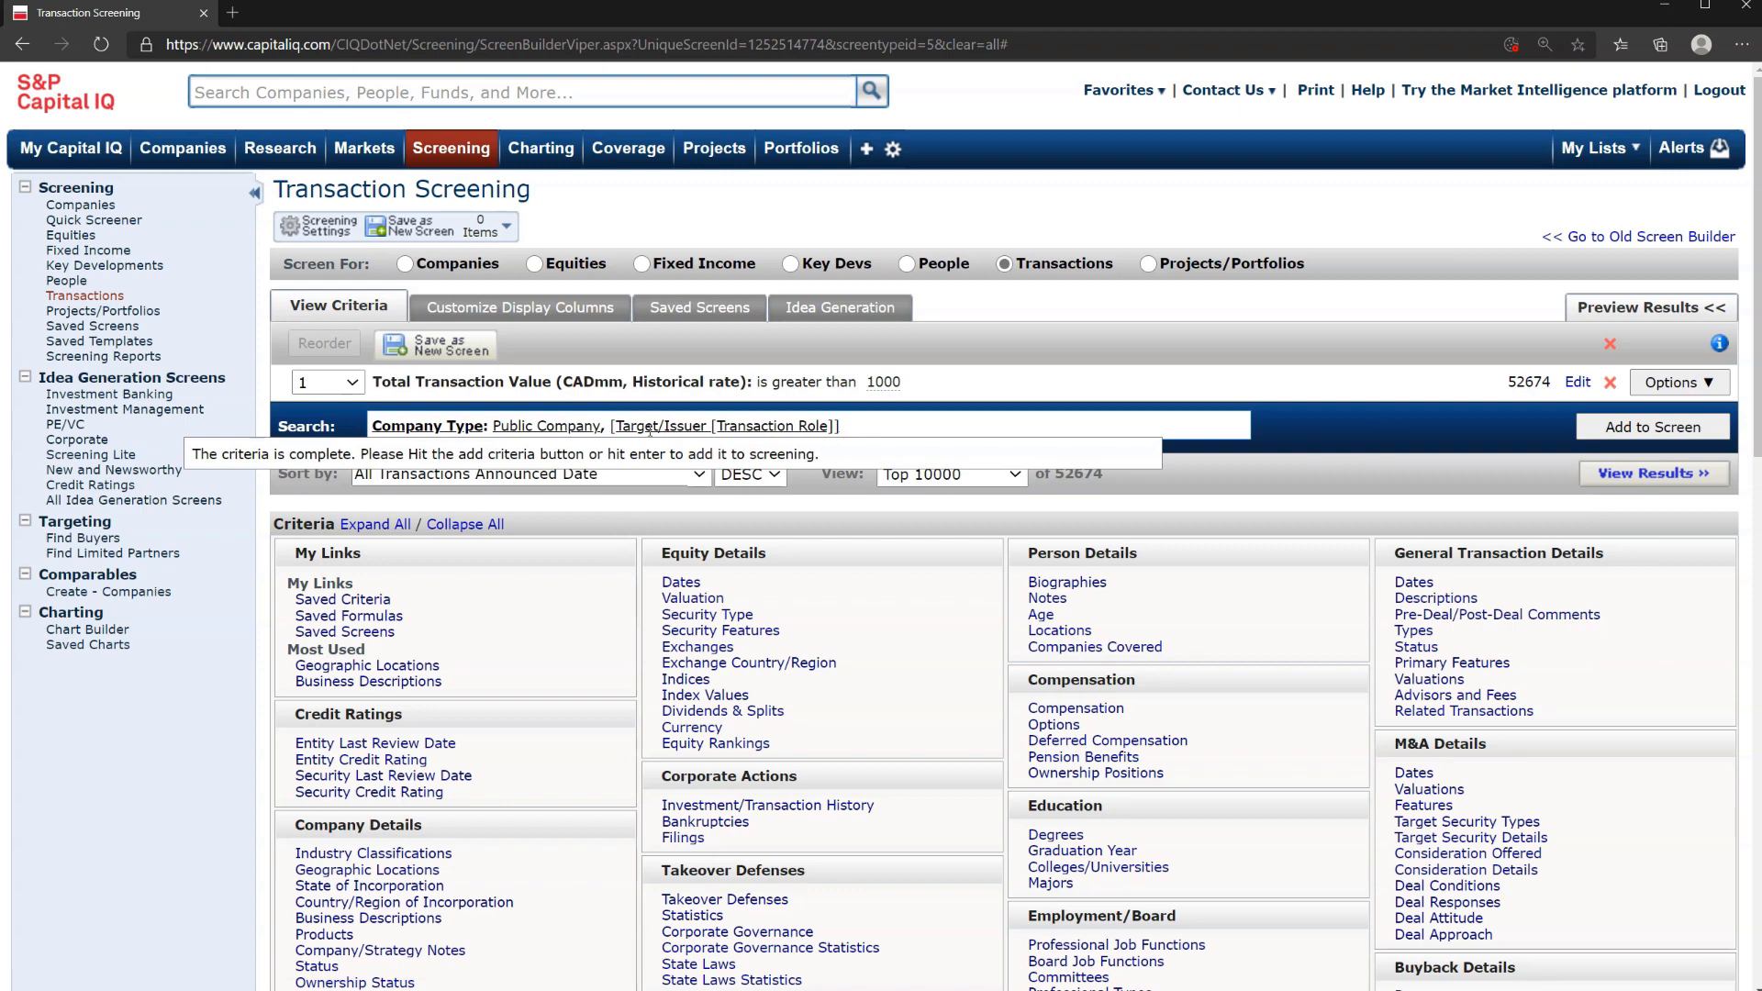
left_click(1635, 431)
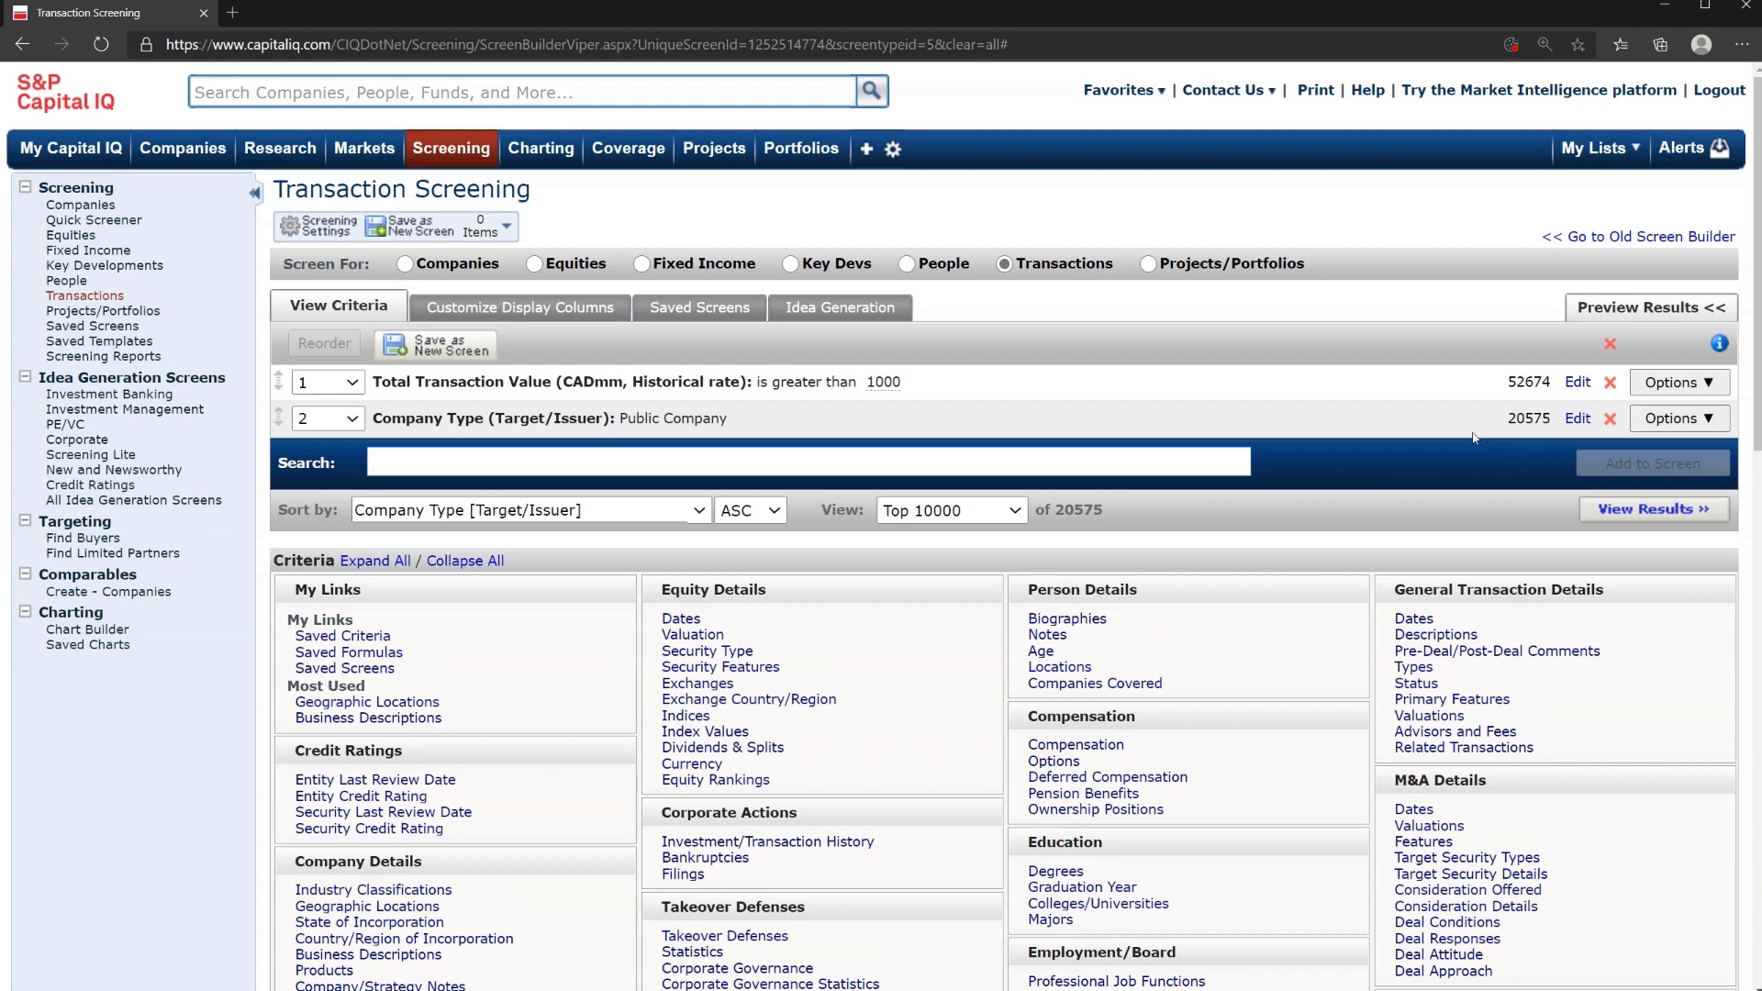
Add a second Company Type criterion of Public Company for the Buyers/Investors role.
left_click(620, 472)
type("public")
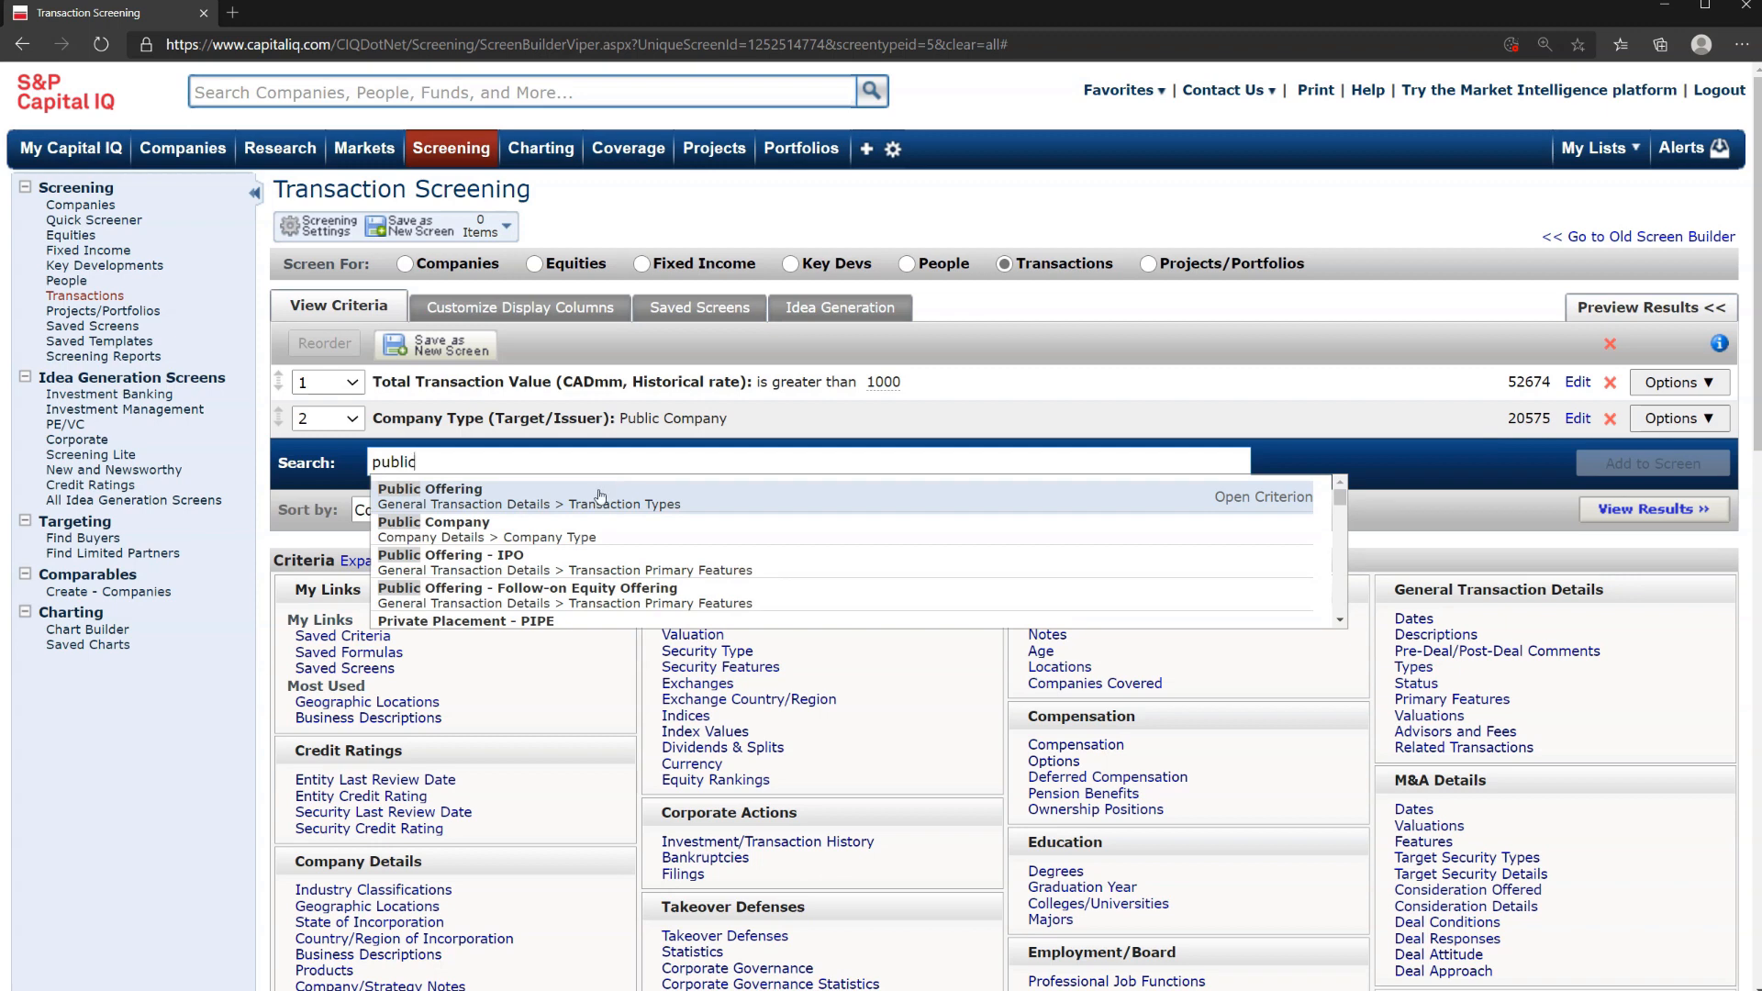
left_click(596, 525)
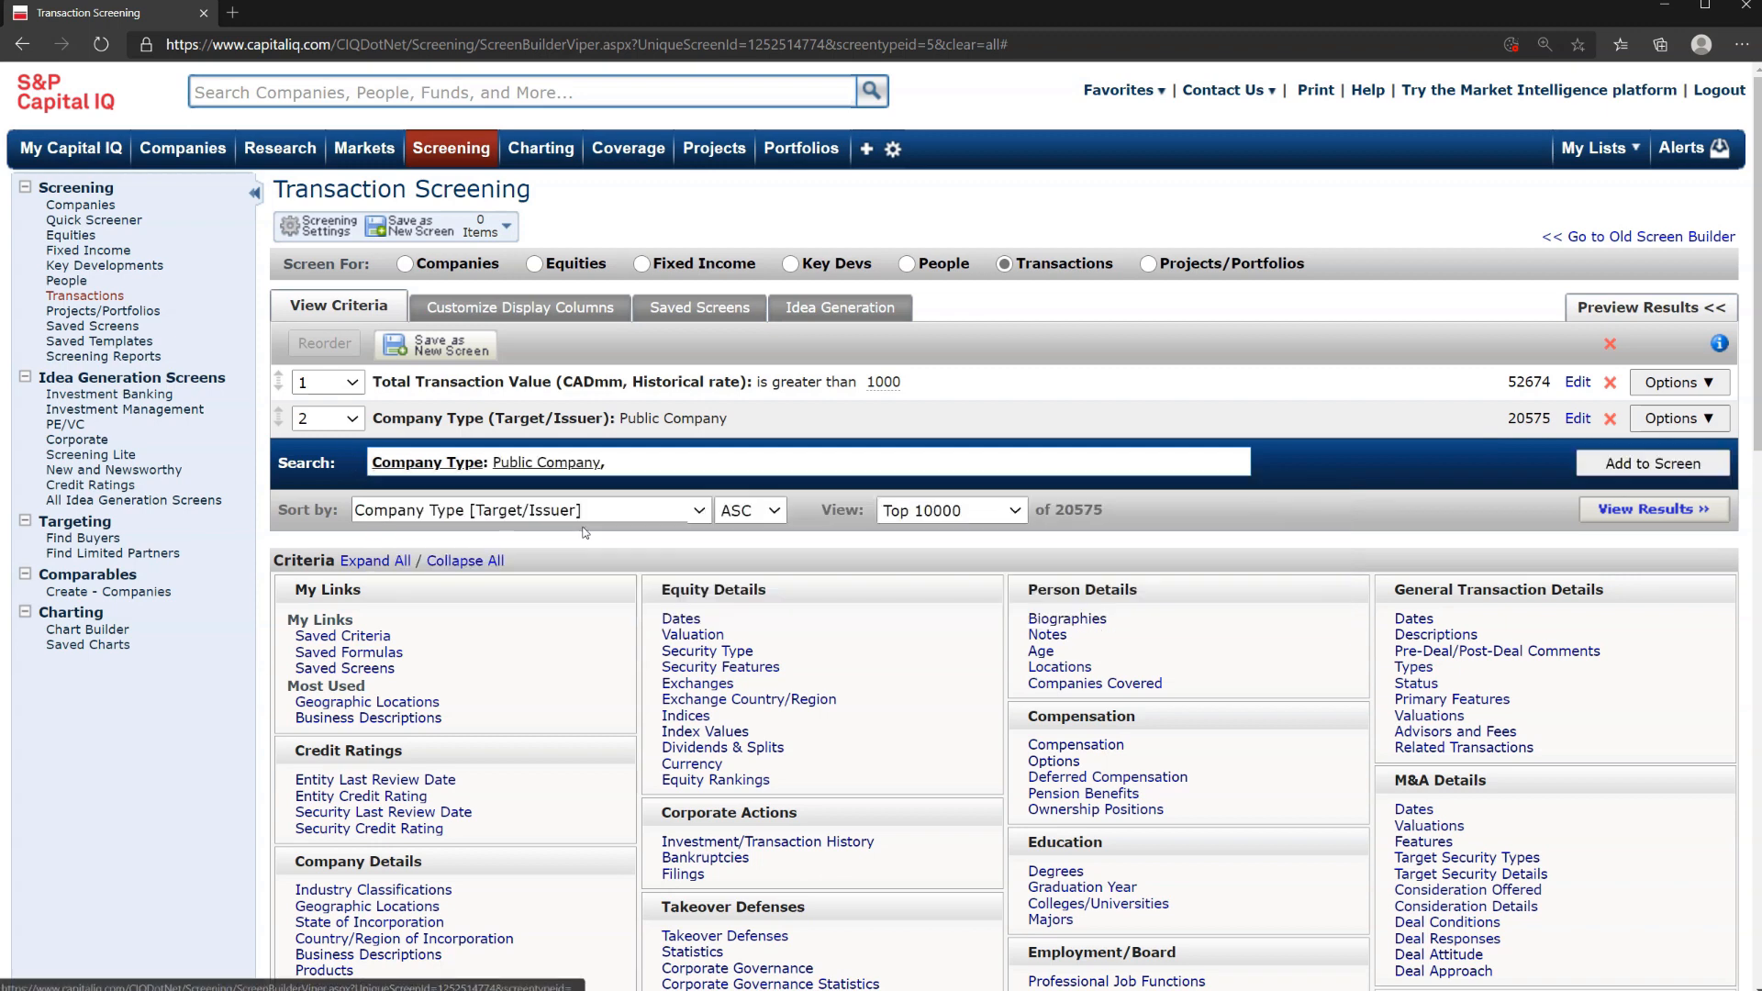
left_click(669, 505)
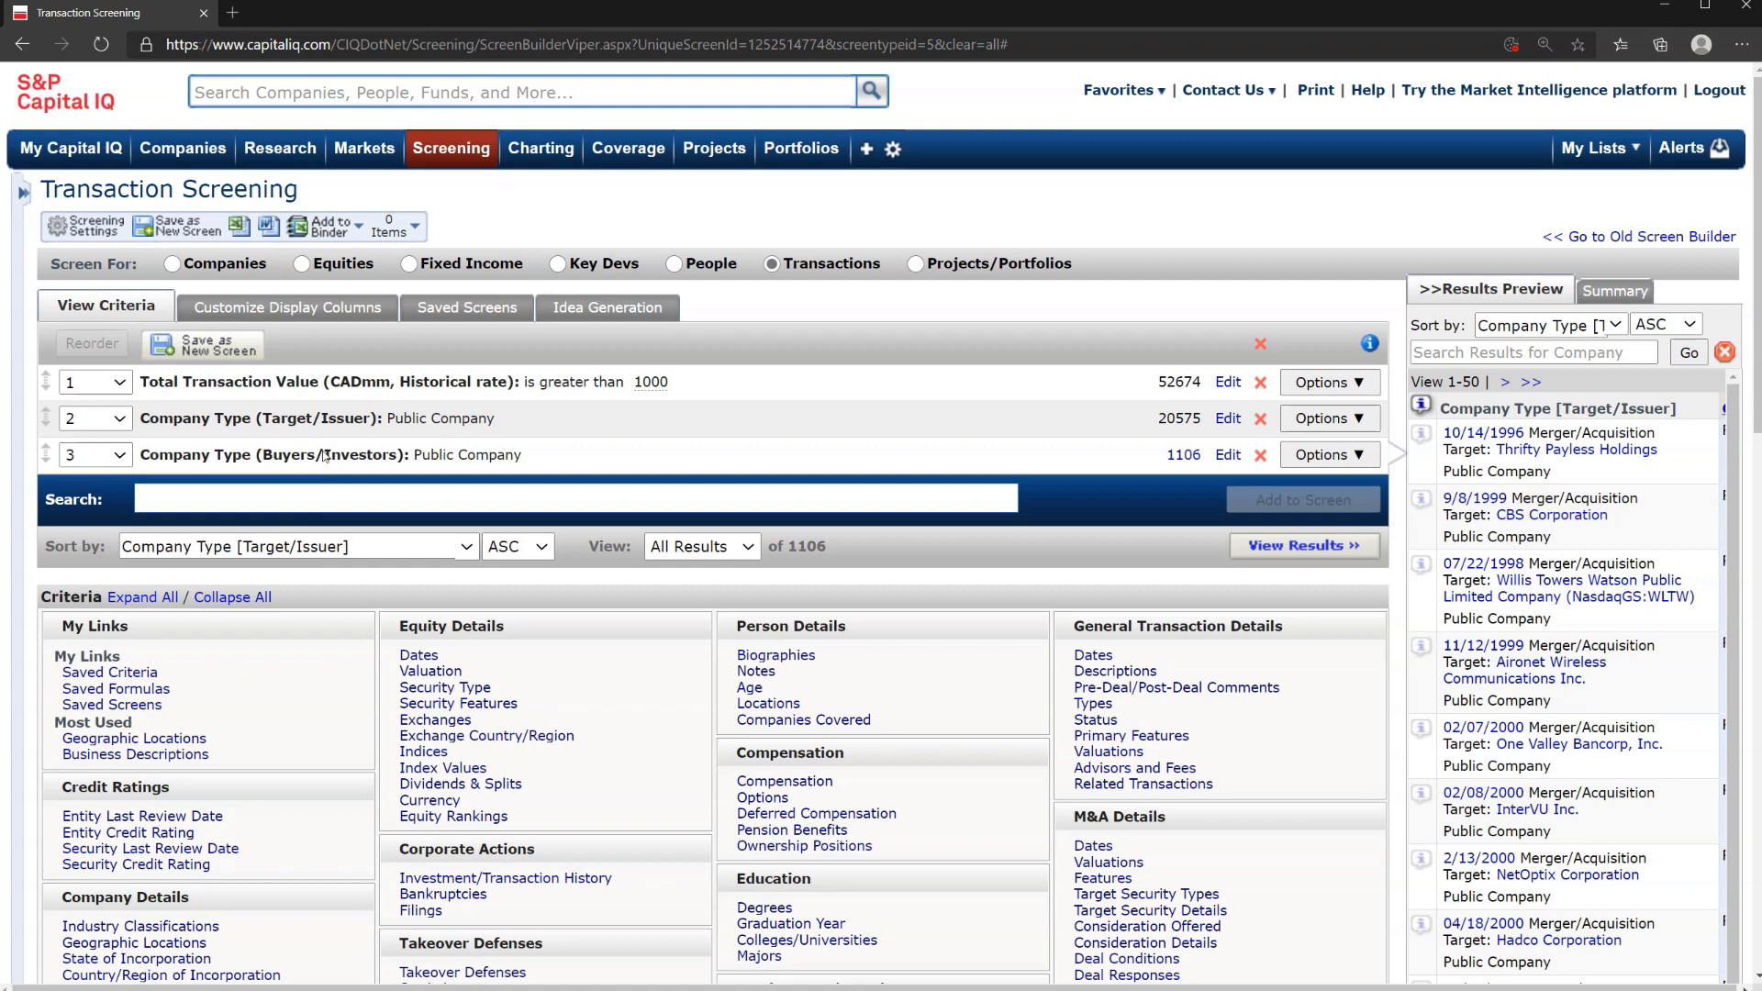
Add a Business Description criterion with the keyword "cloud" for the Target/Issuer role.
type("usiness desc")
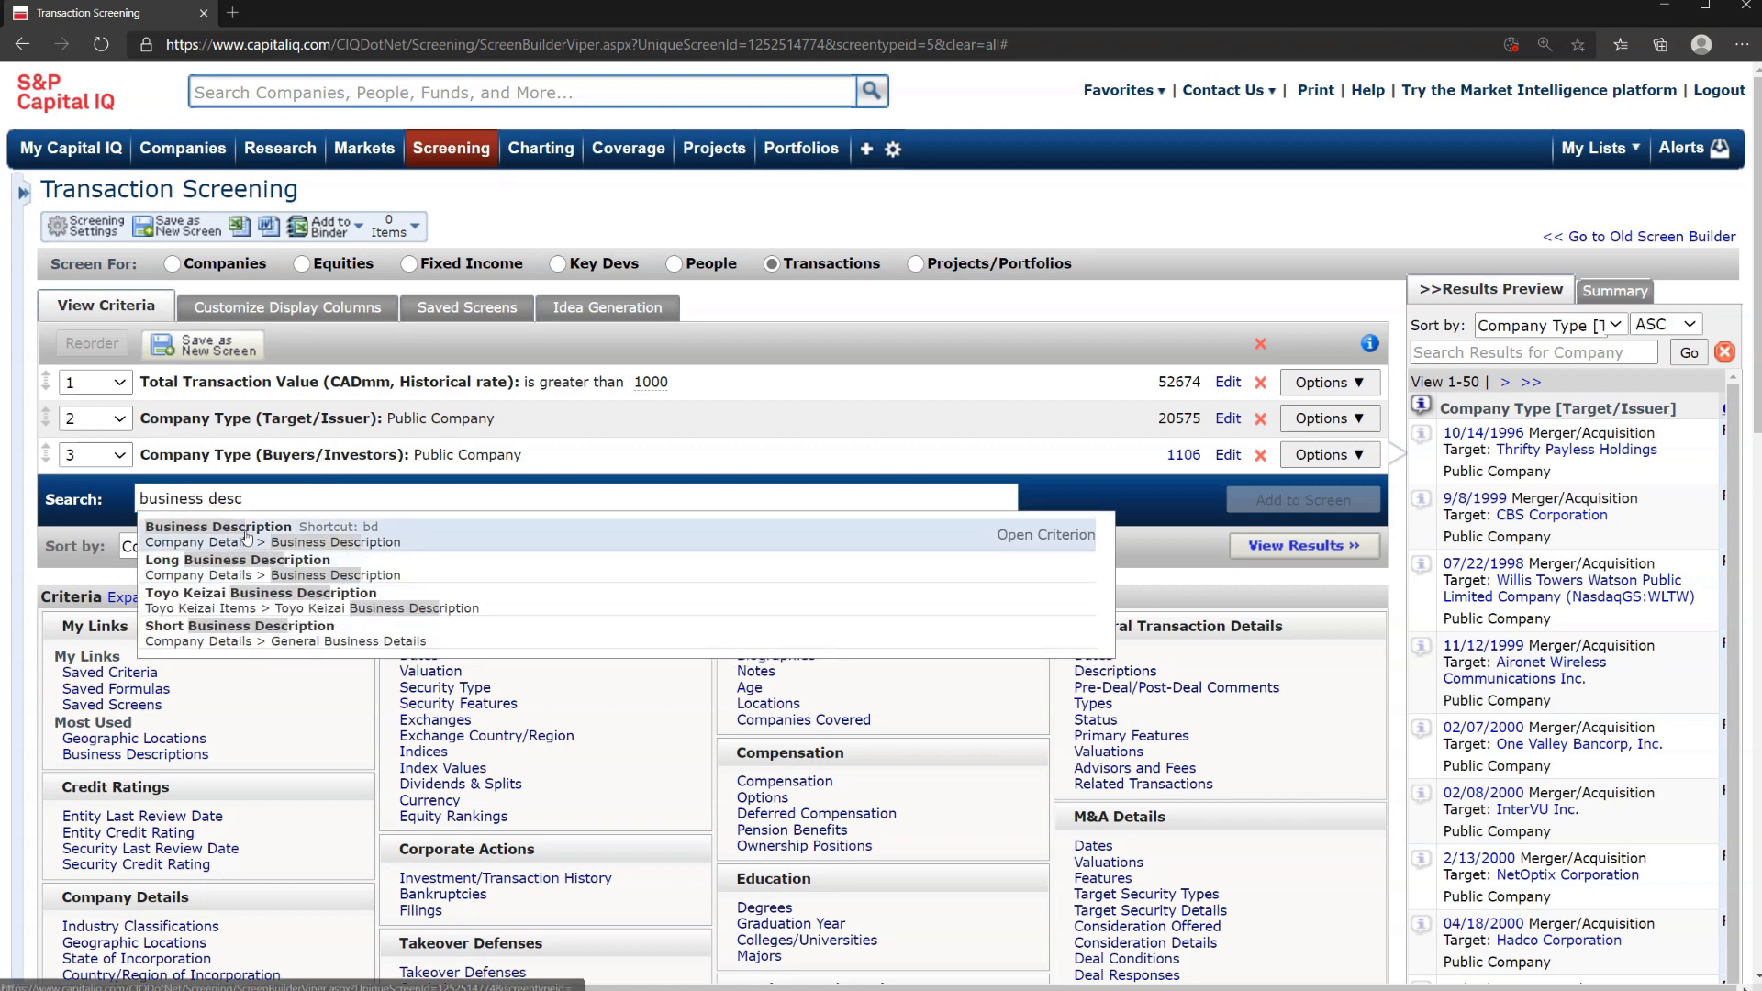
left_click(246, 538)
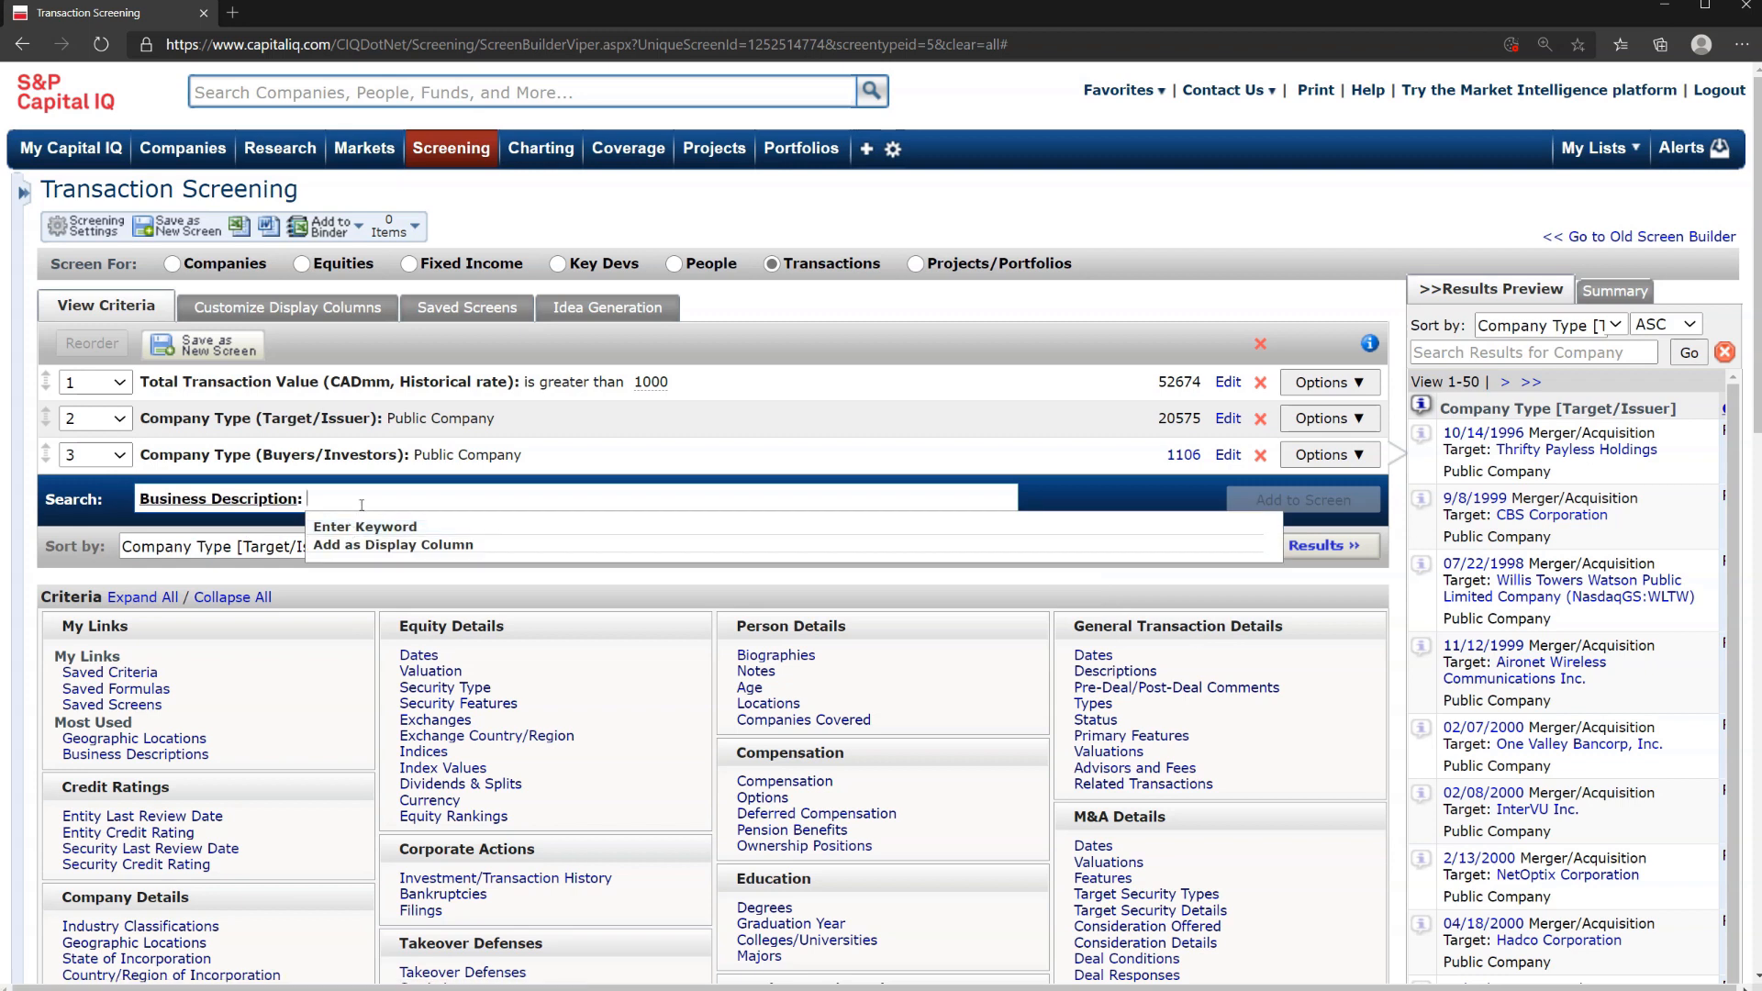
type("cloud")
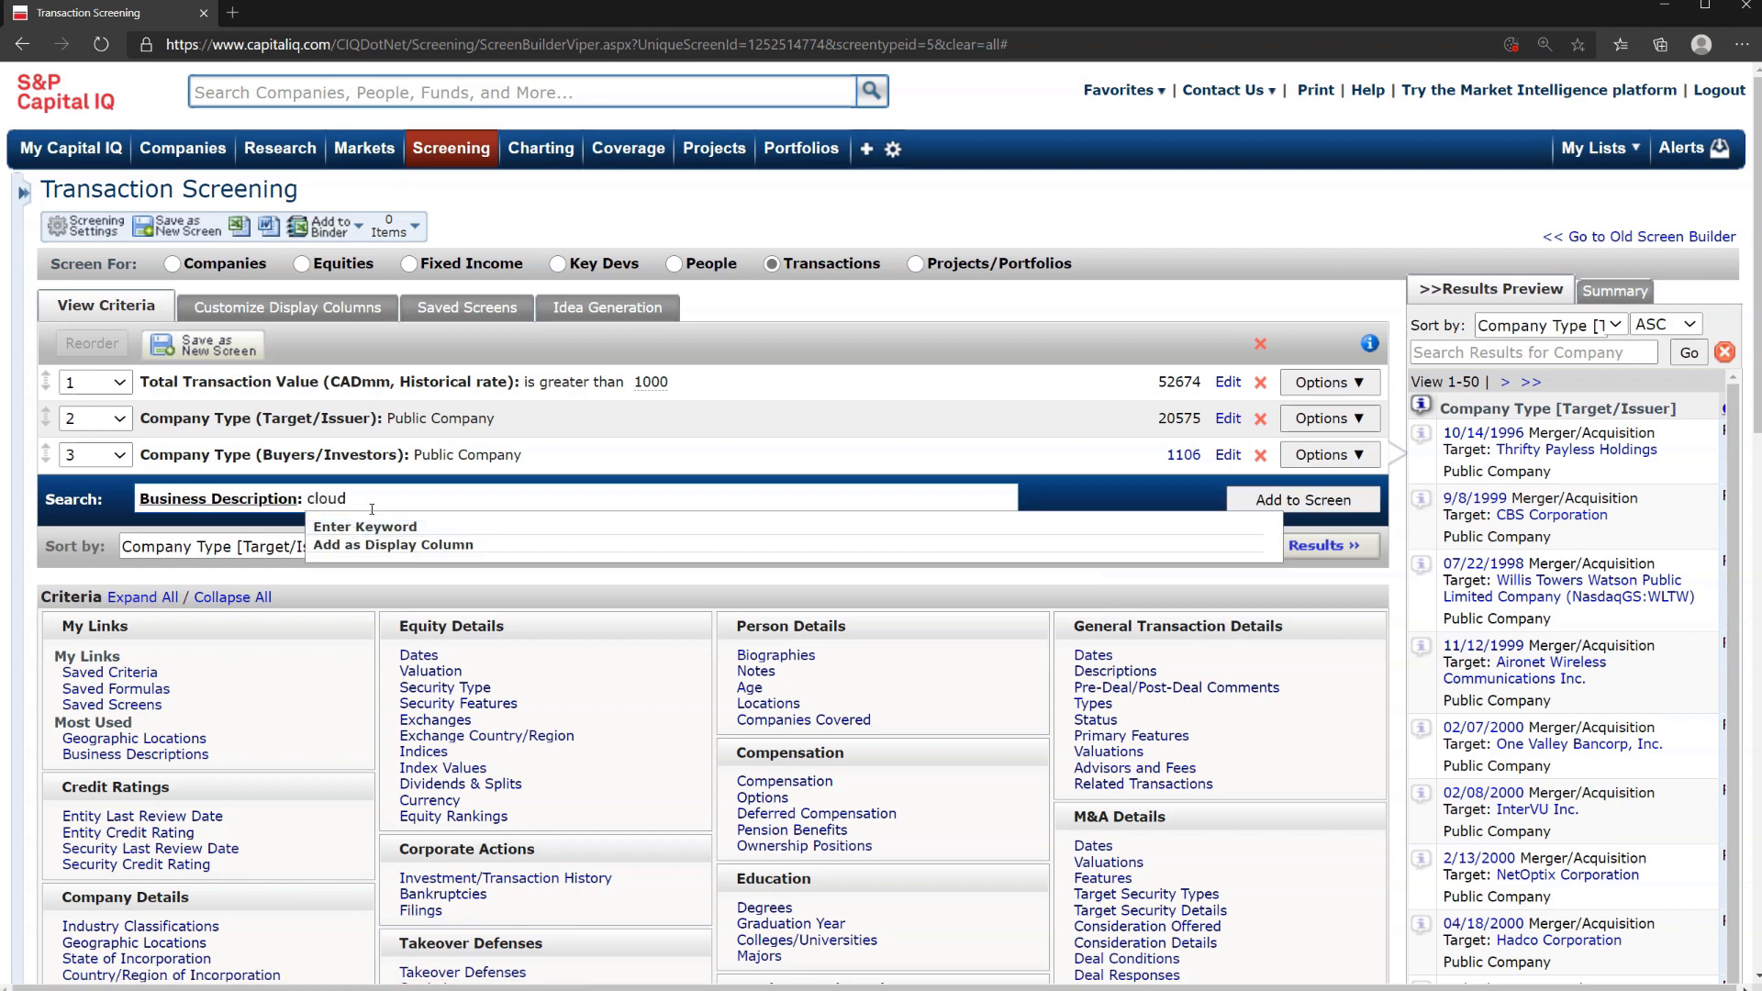
left_click(377, 527)
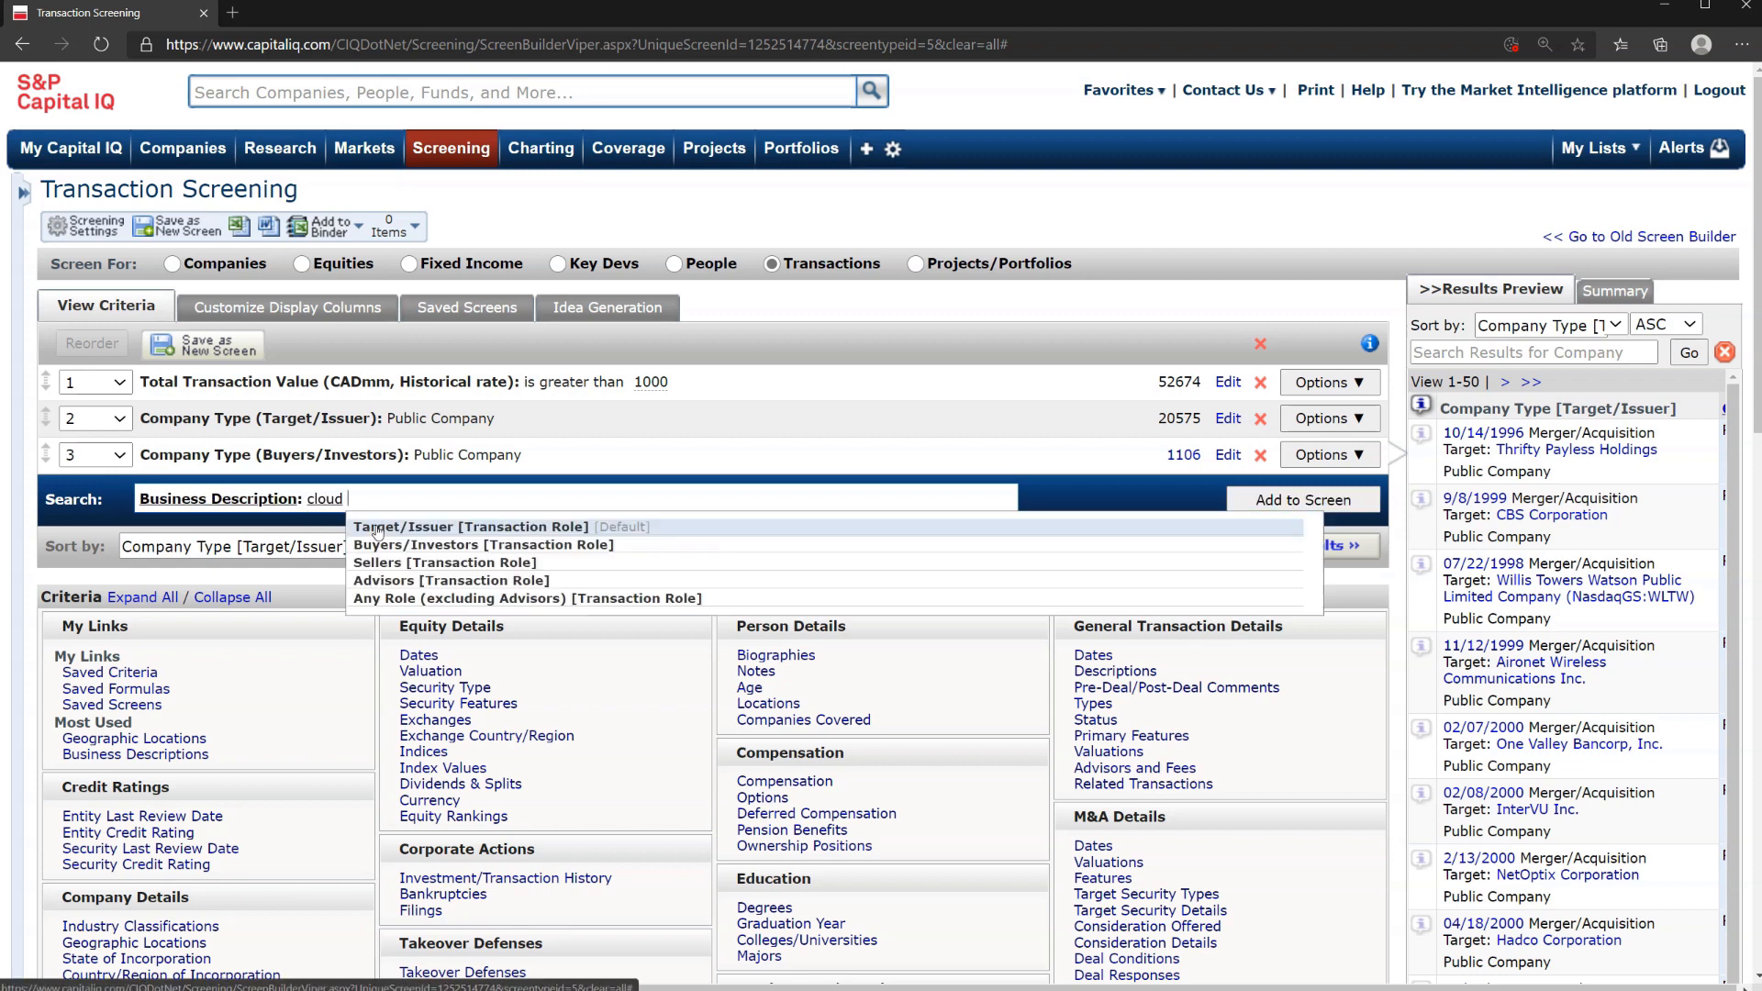
left_click(377, 531)
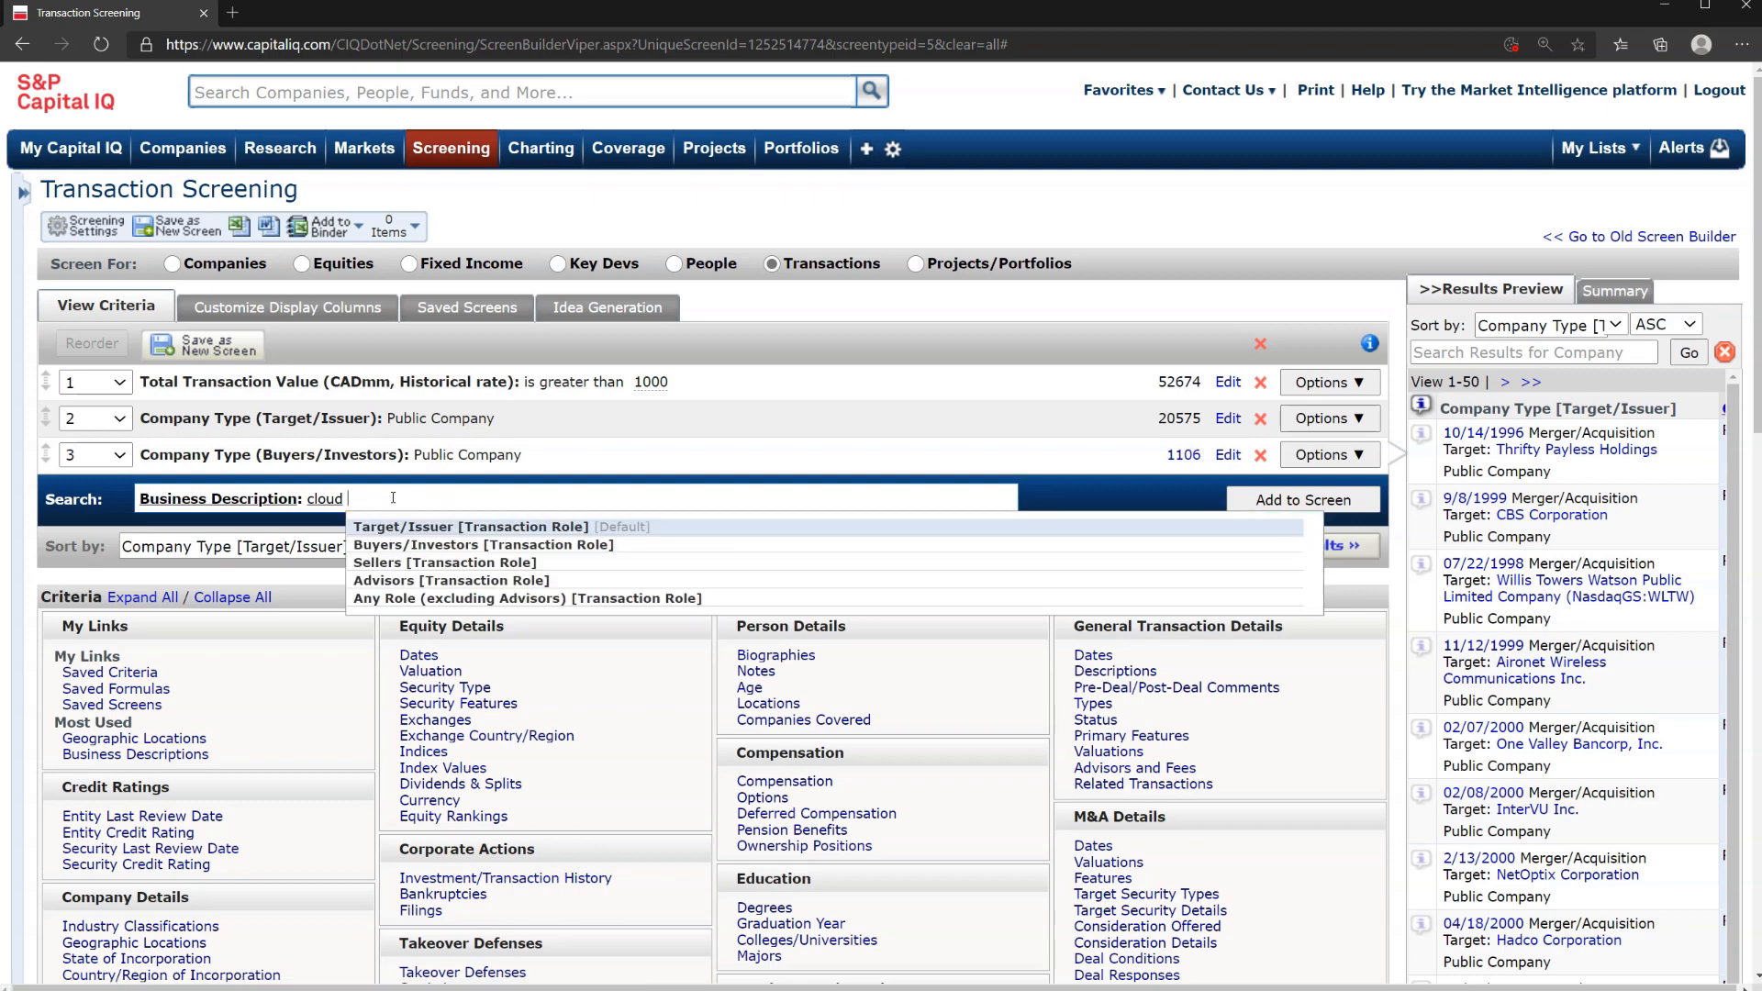
left_click(401, 529)
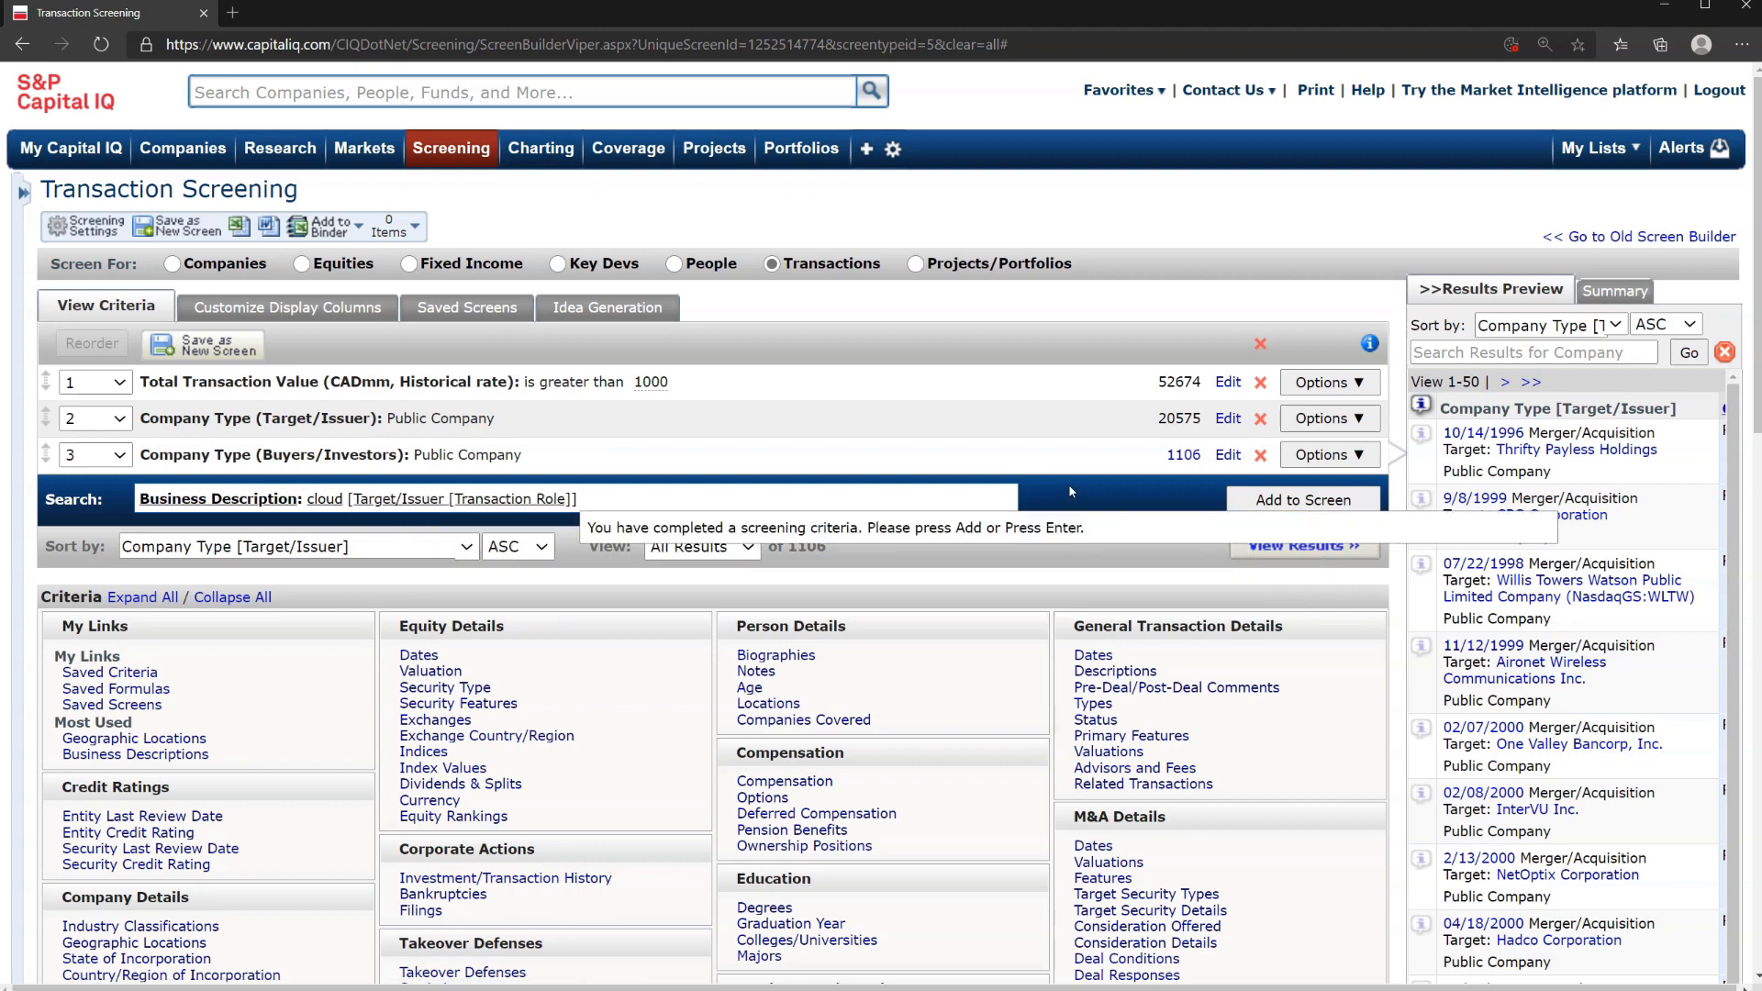
left_click(1285, 503)
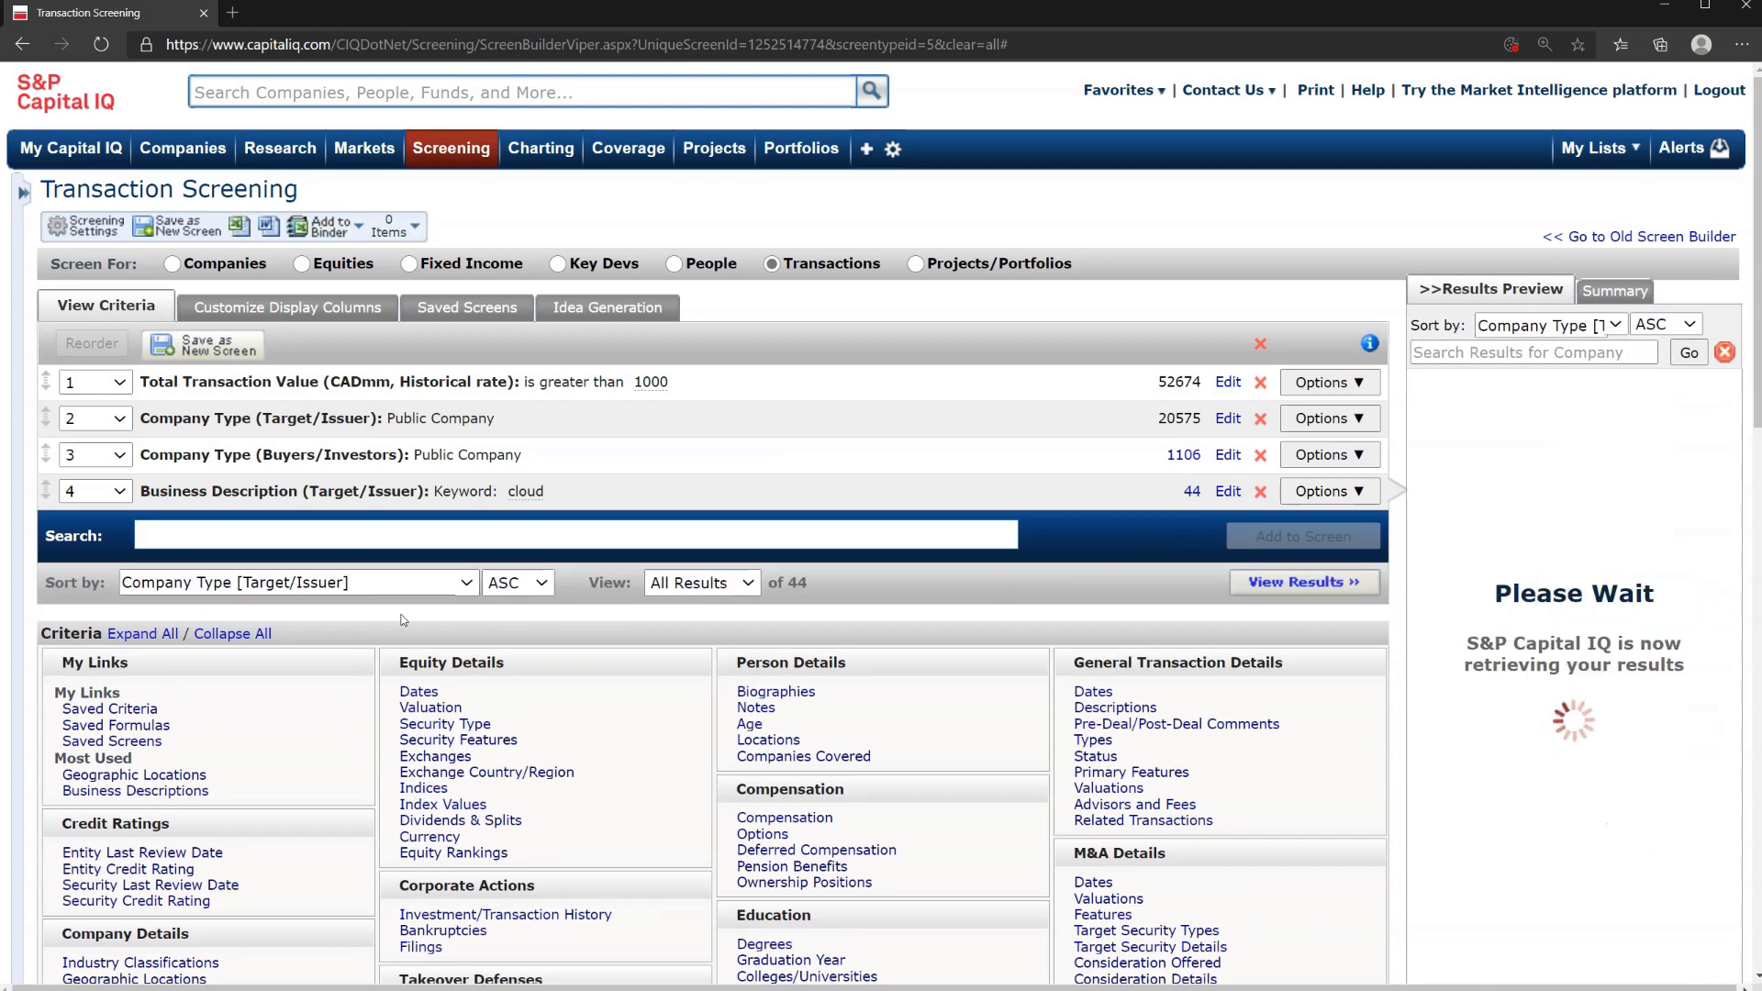
Try a Geographic Locations criterion limiting the Target/Issuer to headquarters in Europe, and remove it from the screen.
type("lo")
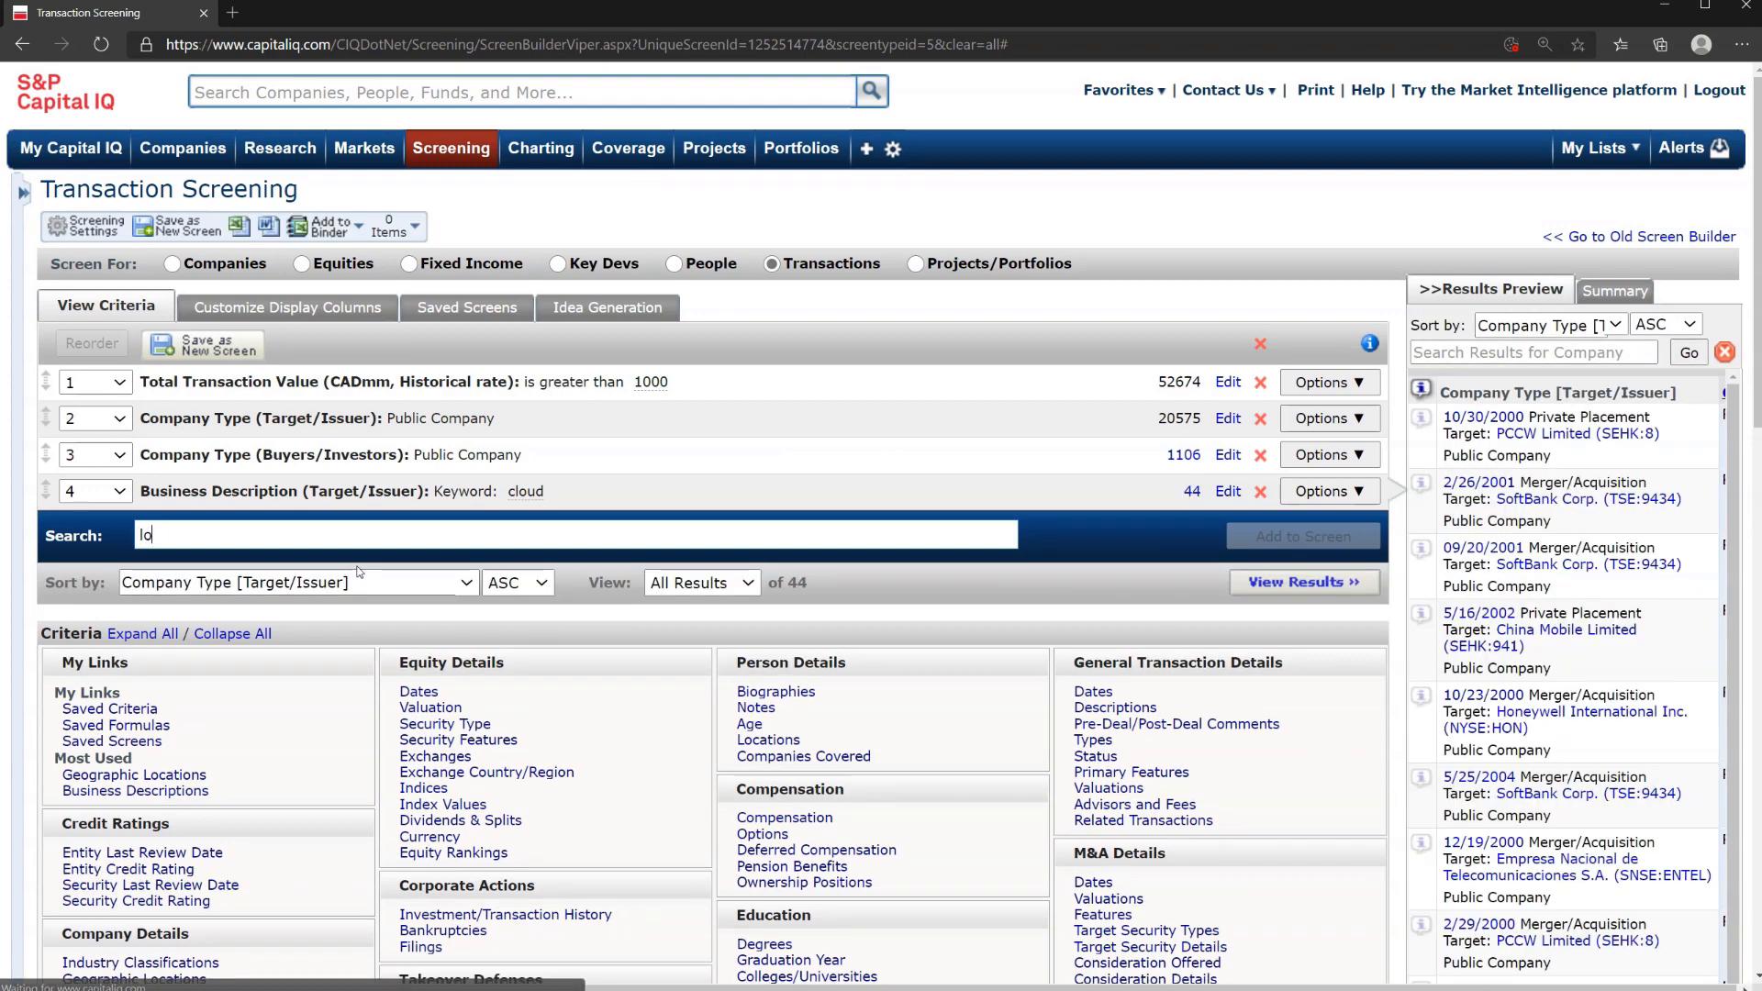
type("cation")
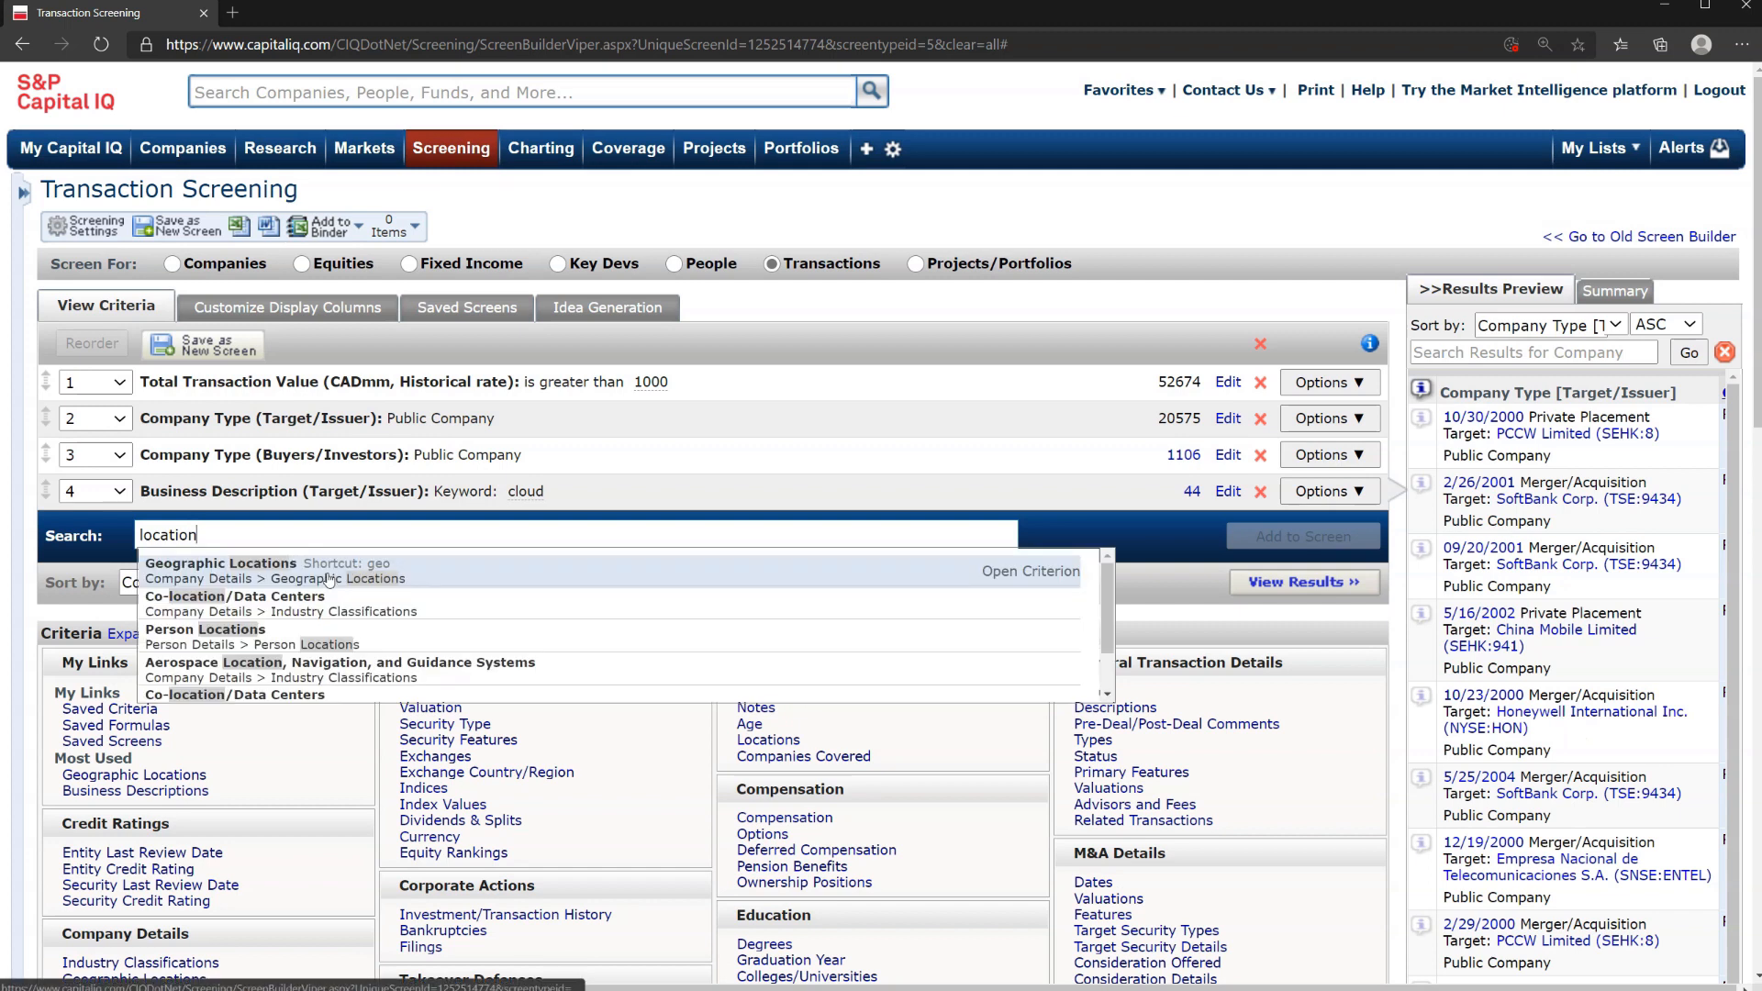
left_click(329, 580)
type("europ")
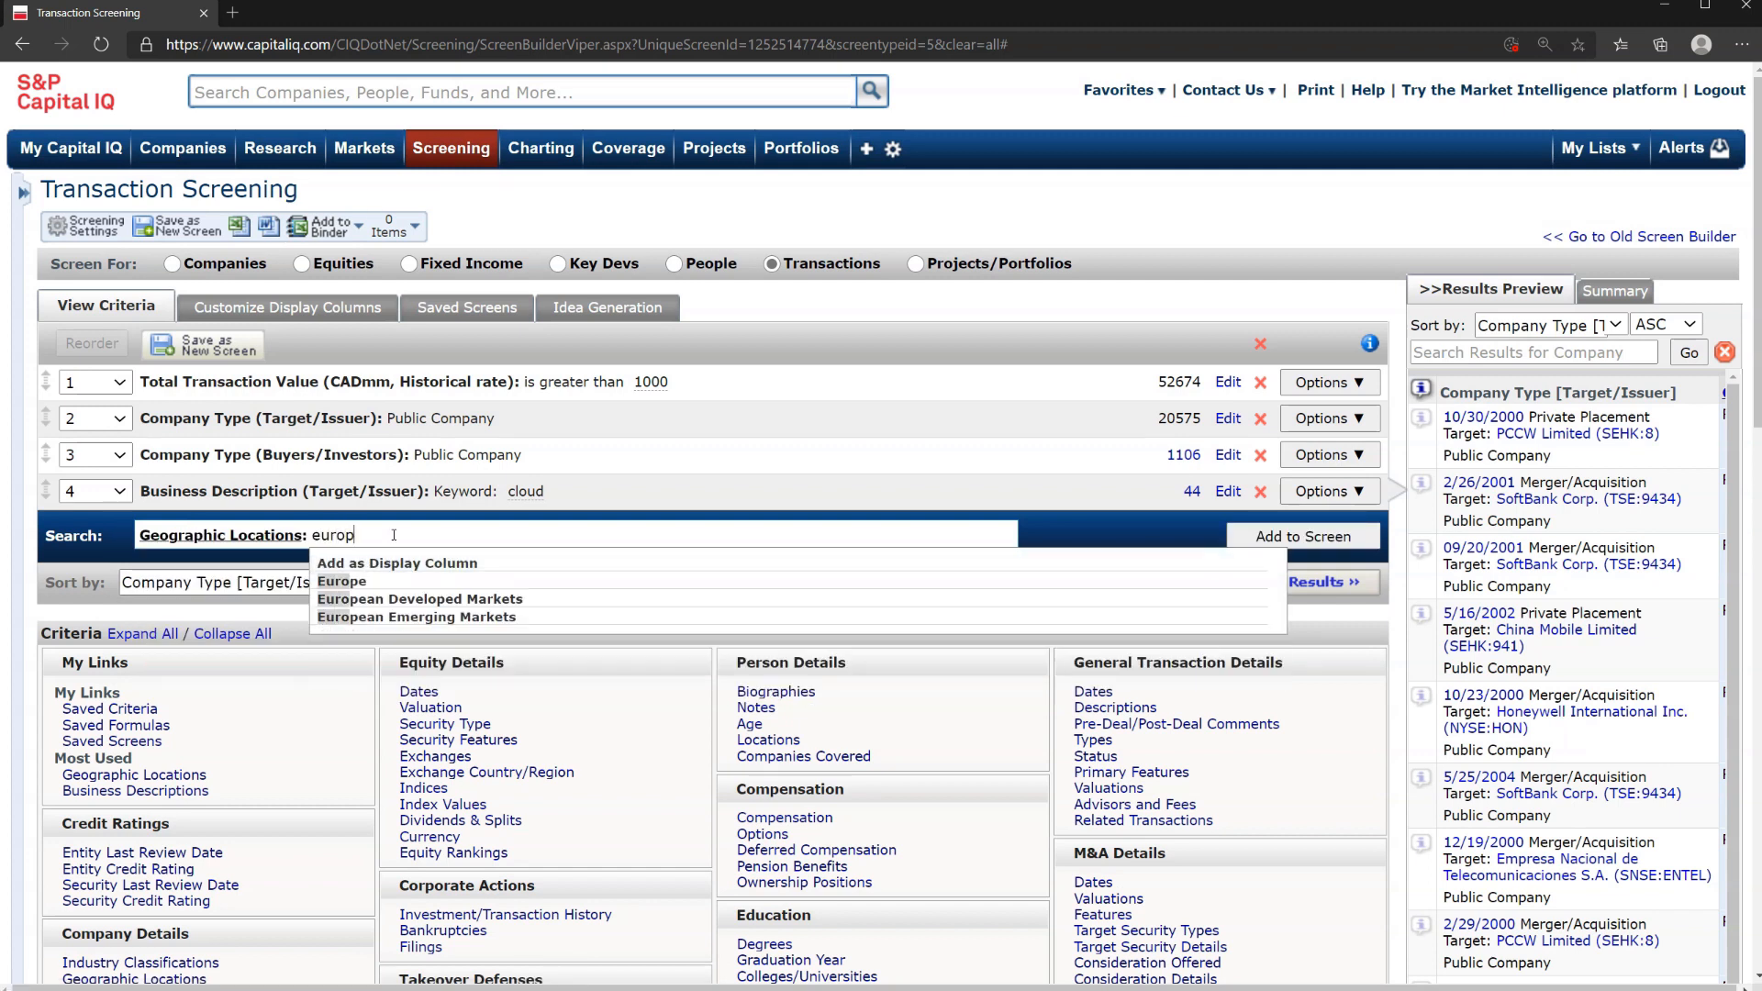
left_click(364, 581)
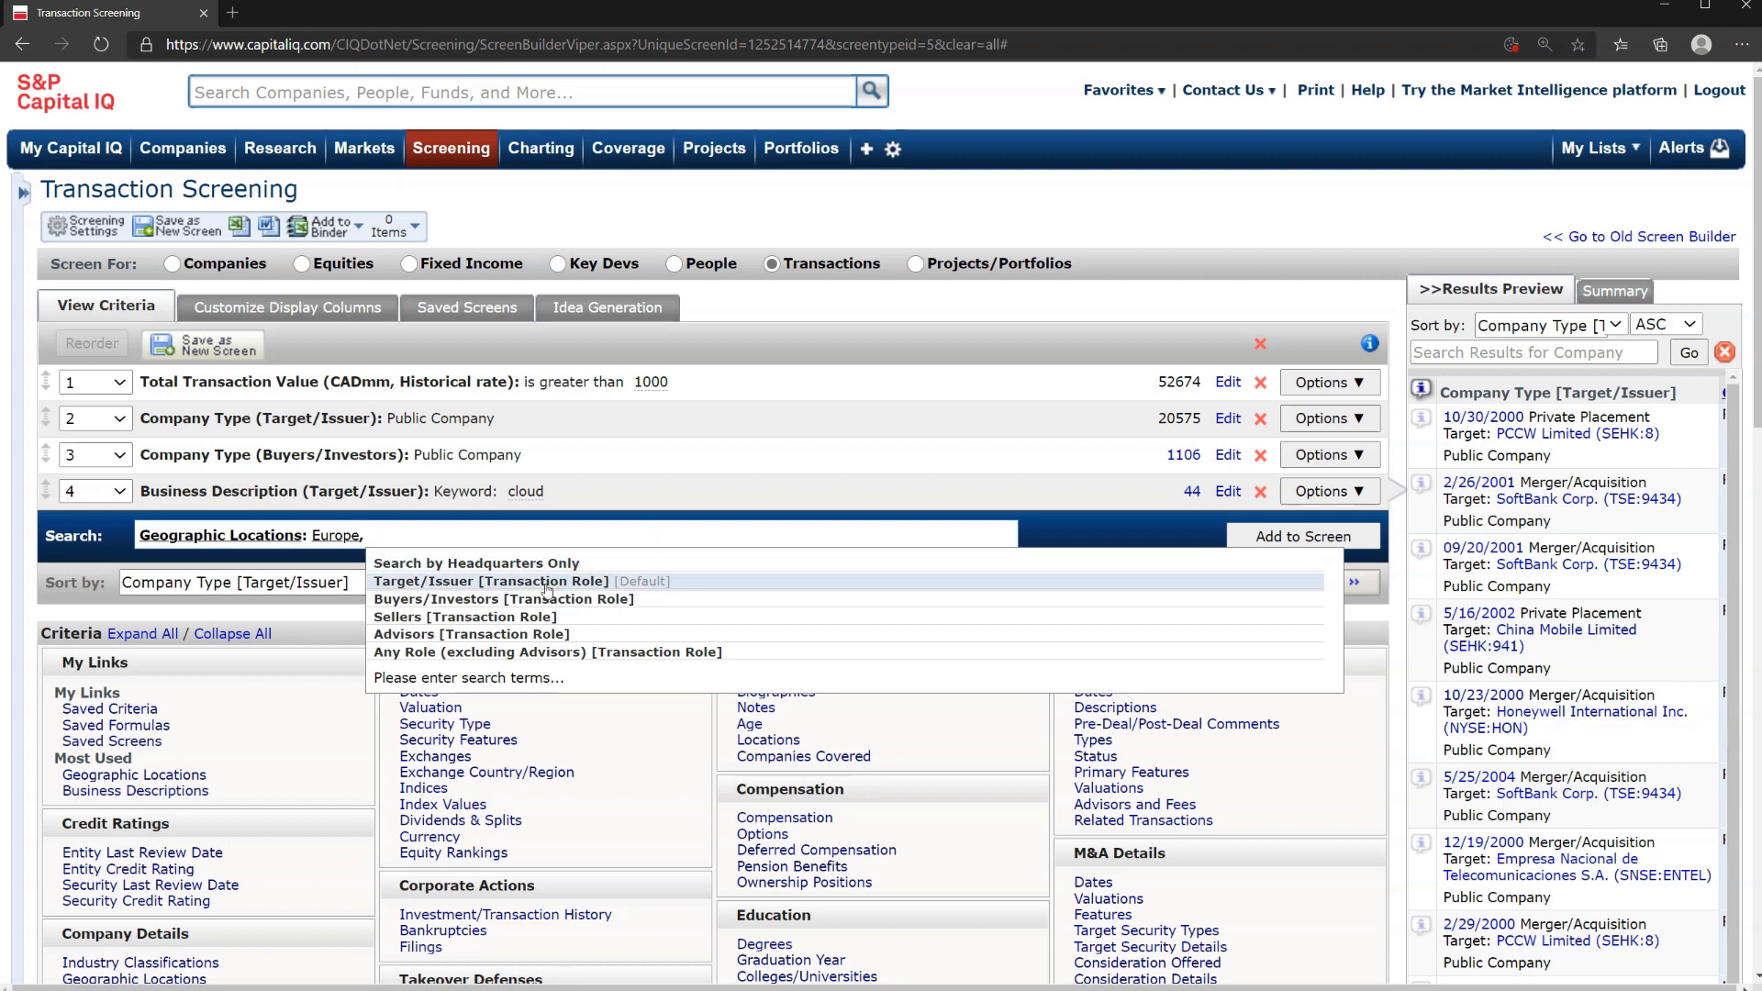
left_click(498, 565)
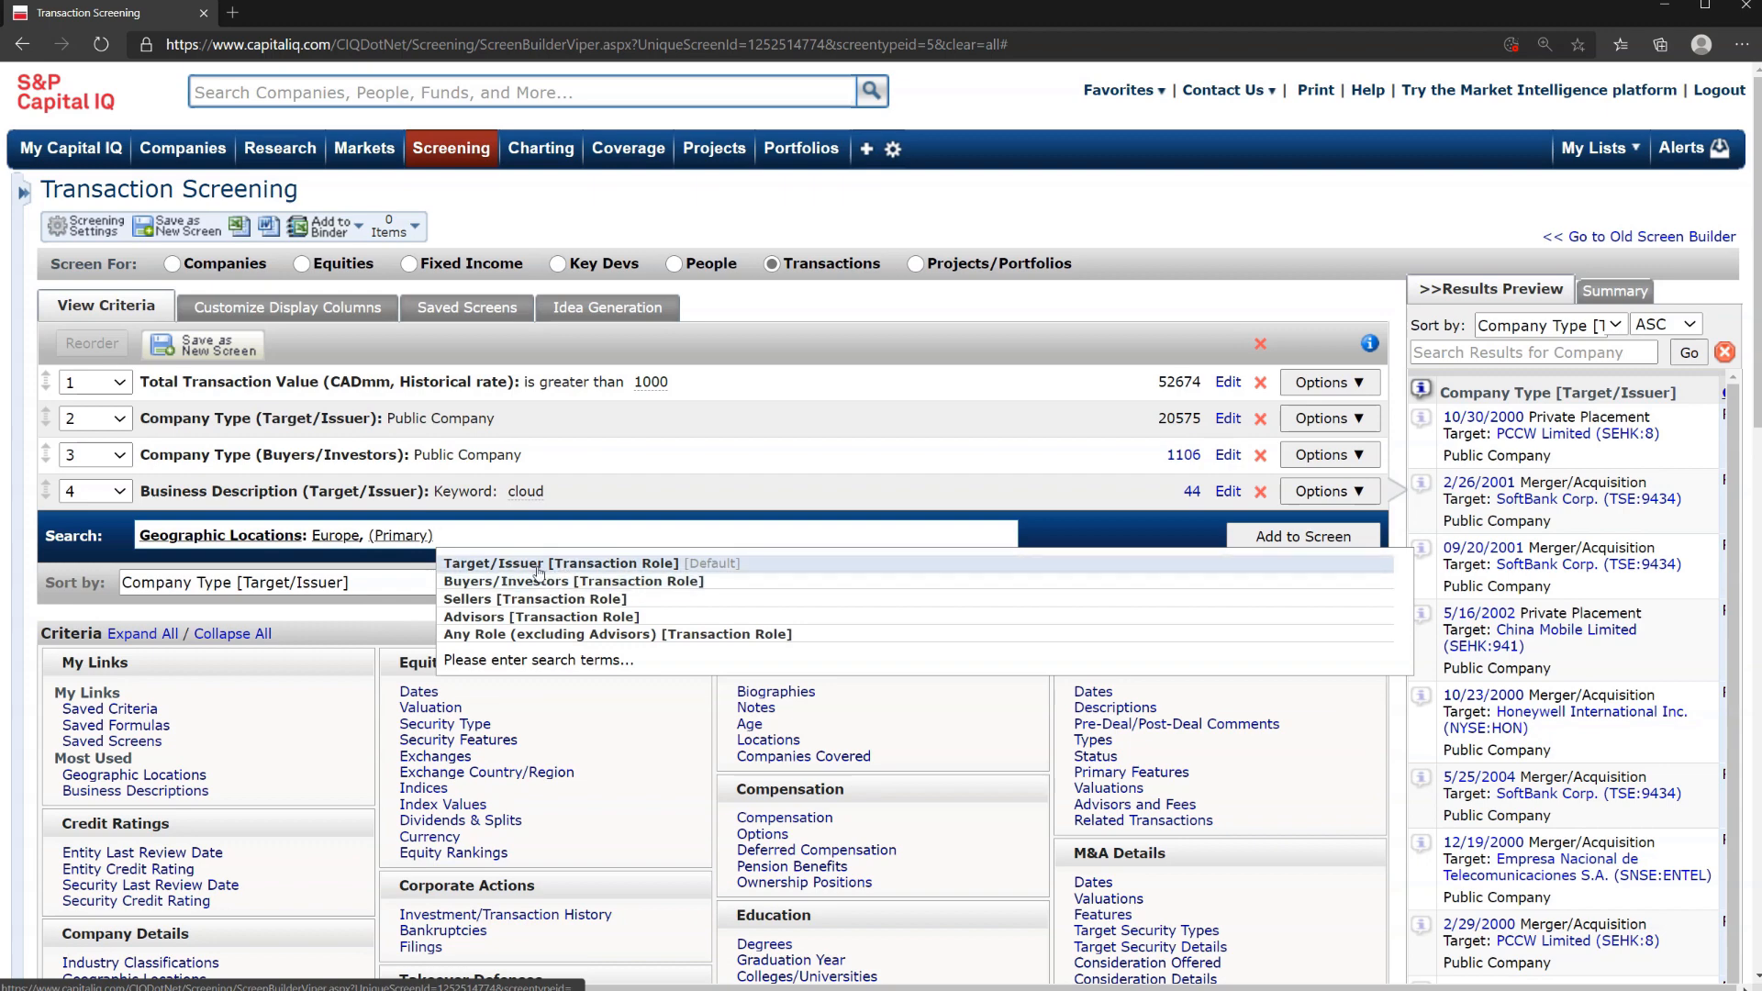
left_click(539, 565)
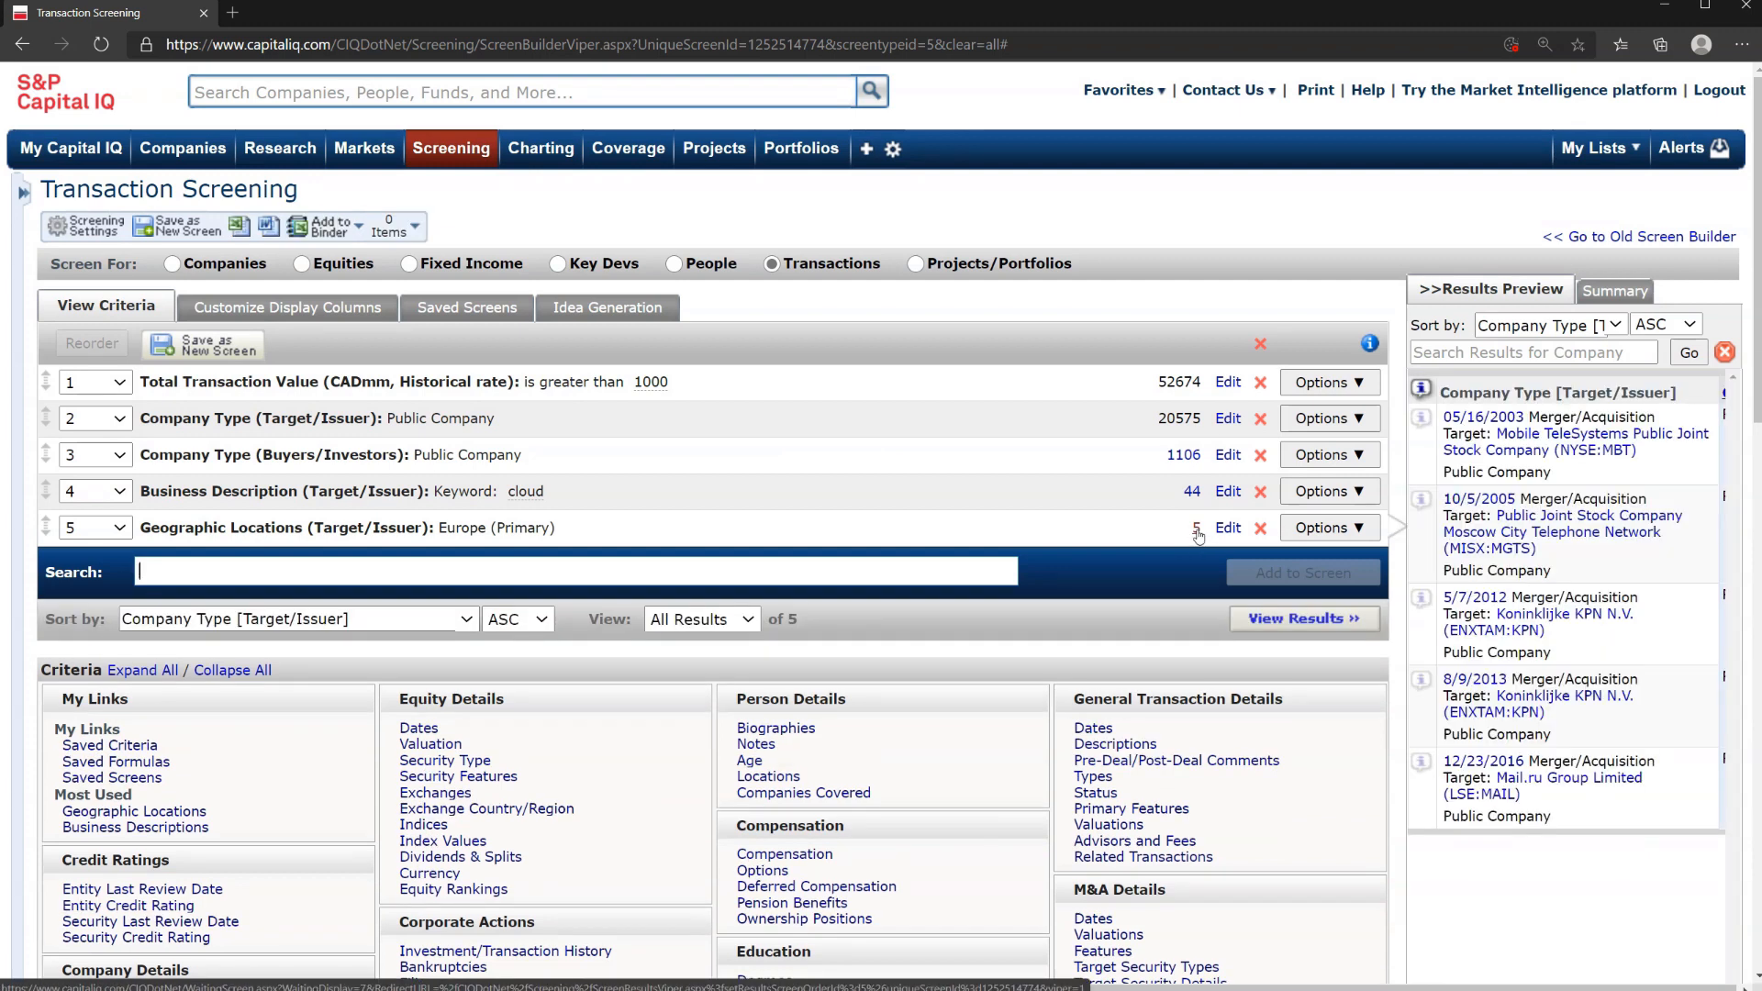
left_click(1261, 529)
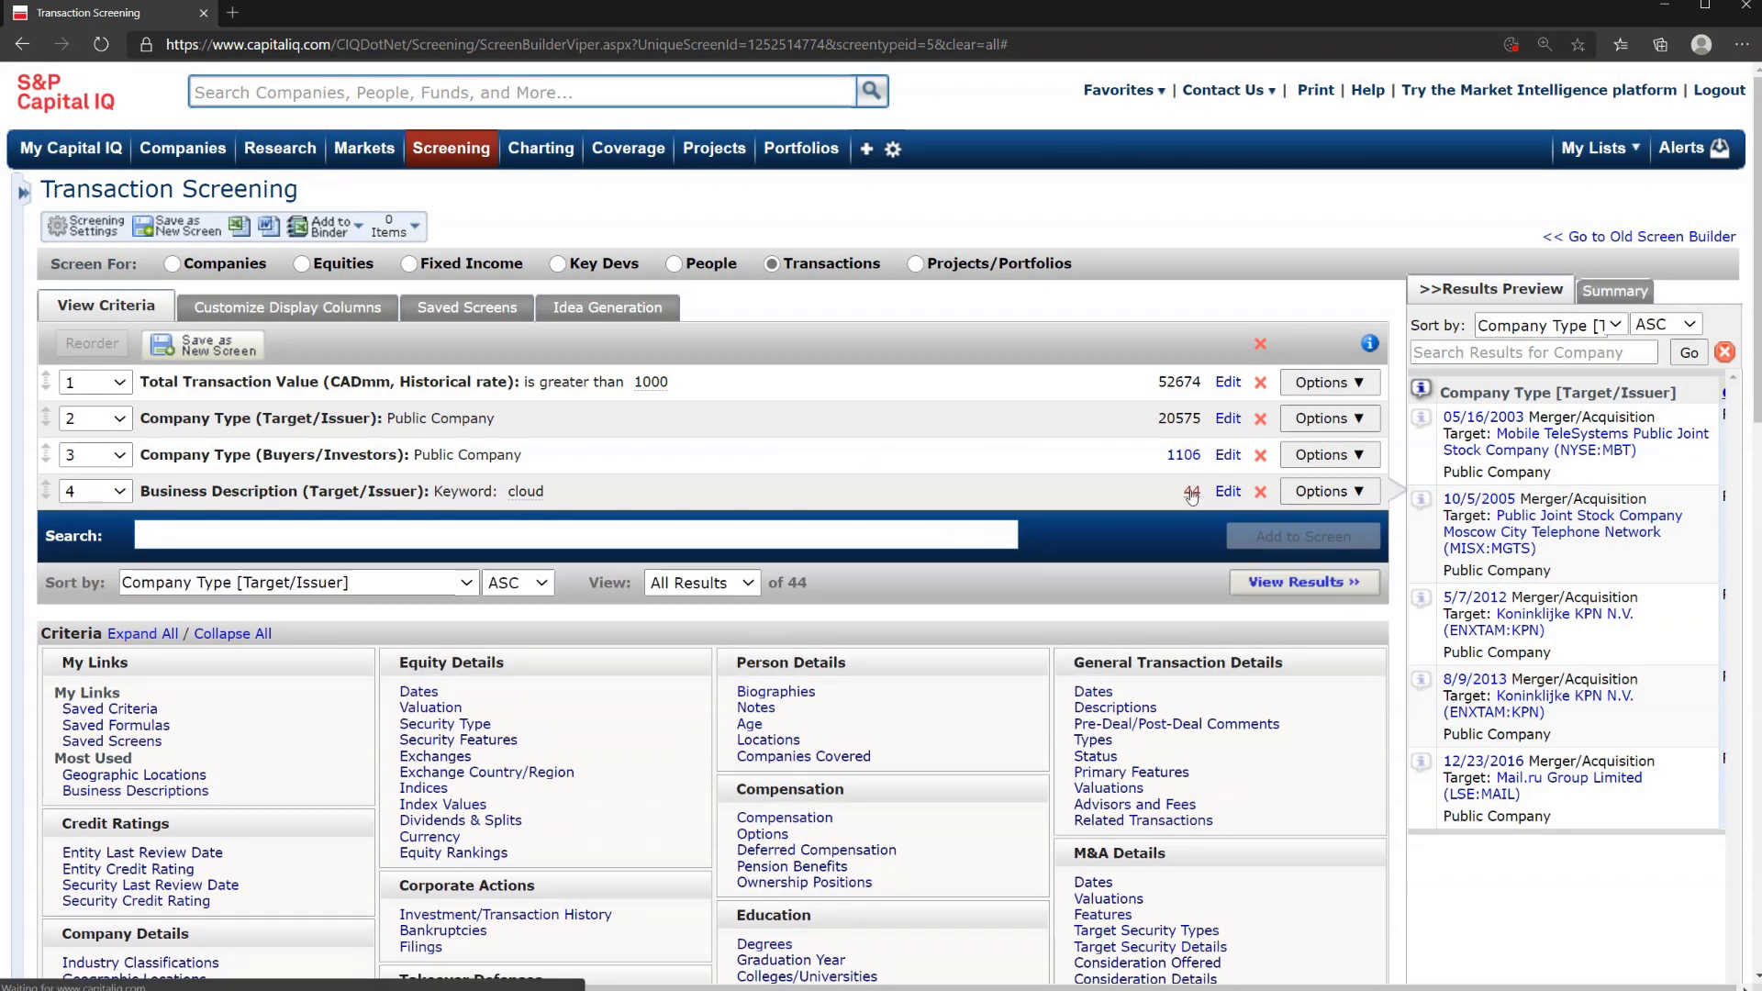
Open the screening results and add a display column for the Target/Issuer's latest TEV/LTM EBITDA.
left_click(1268, 584)
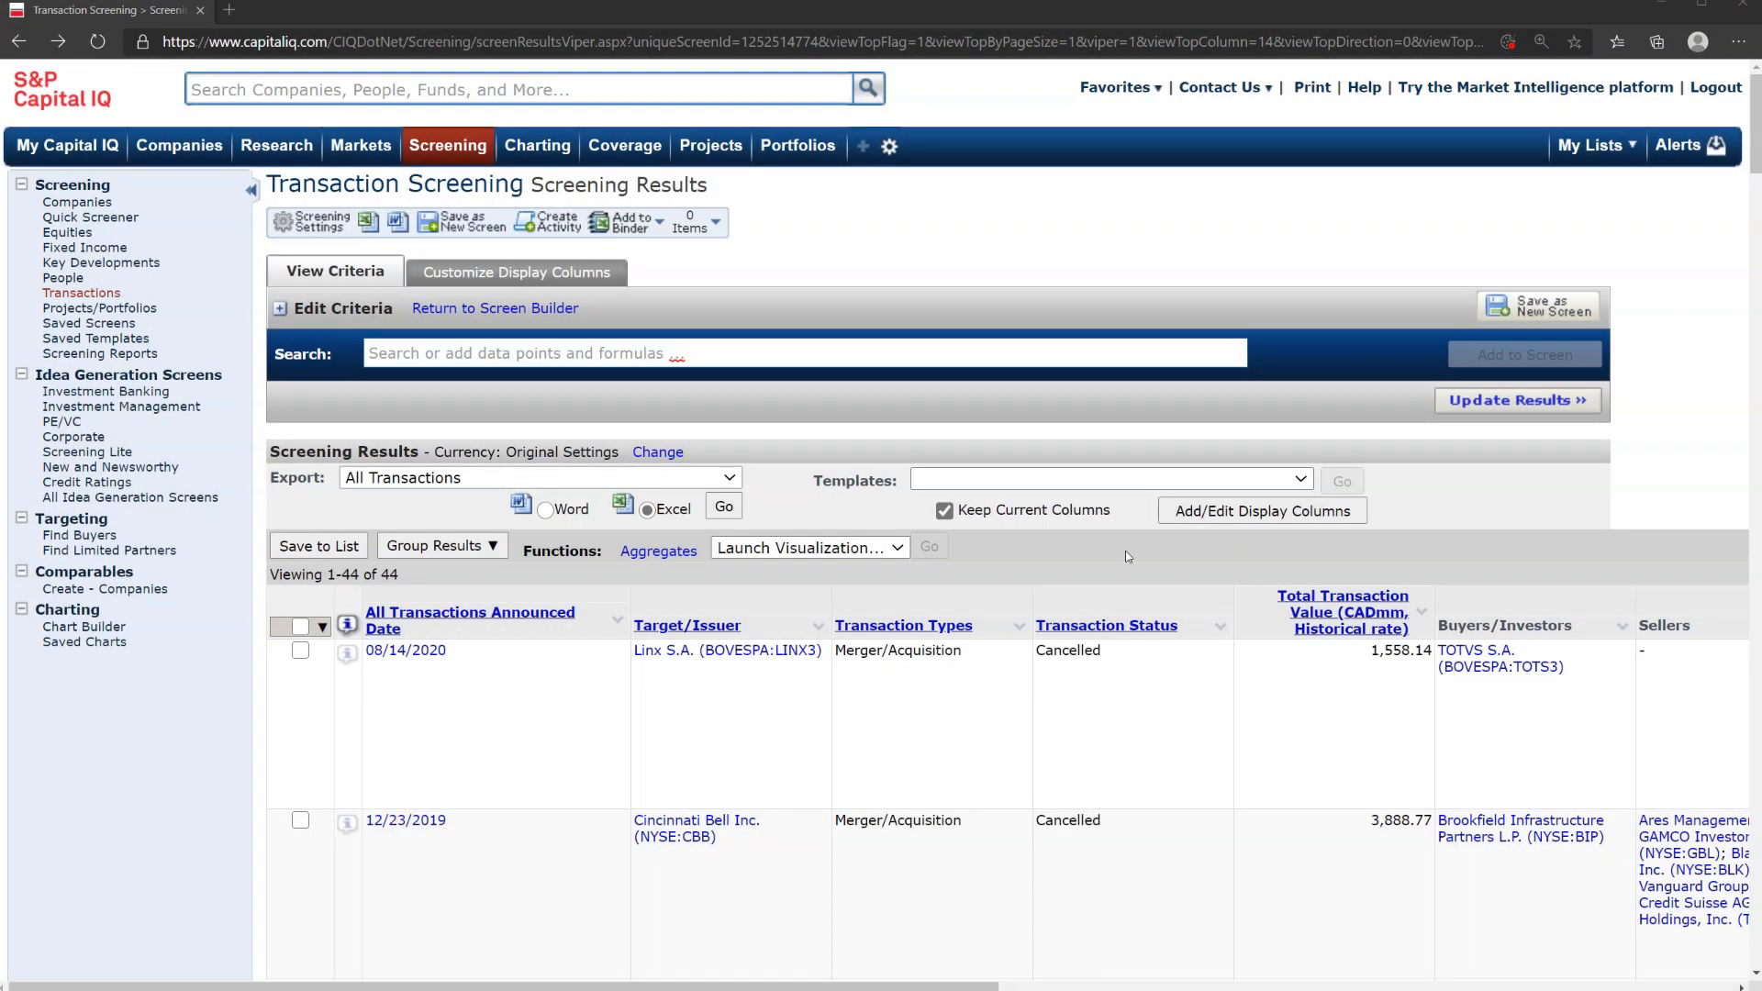
left_click(1182, 513)
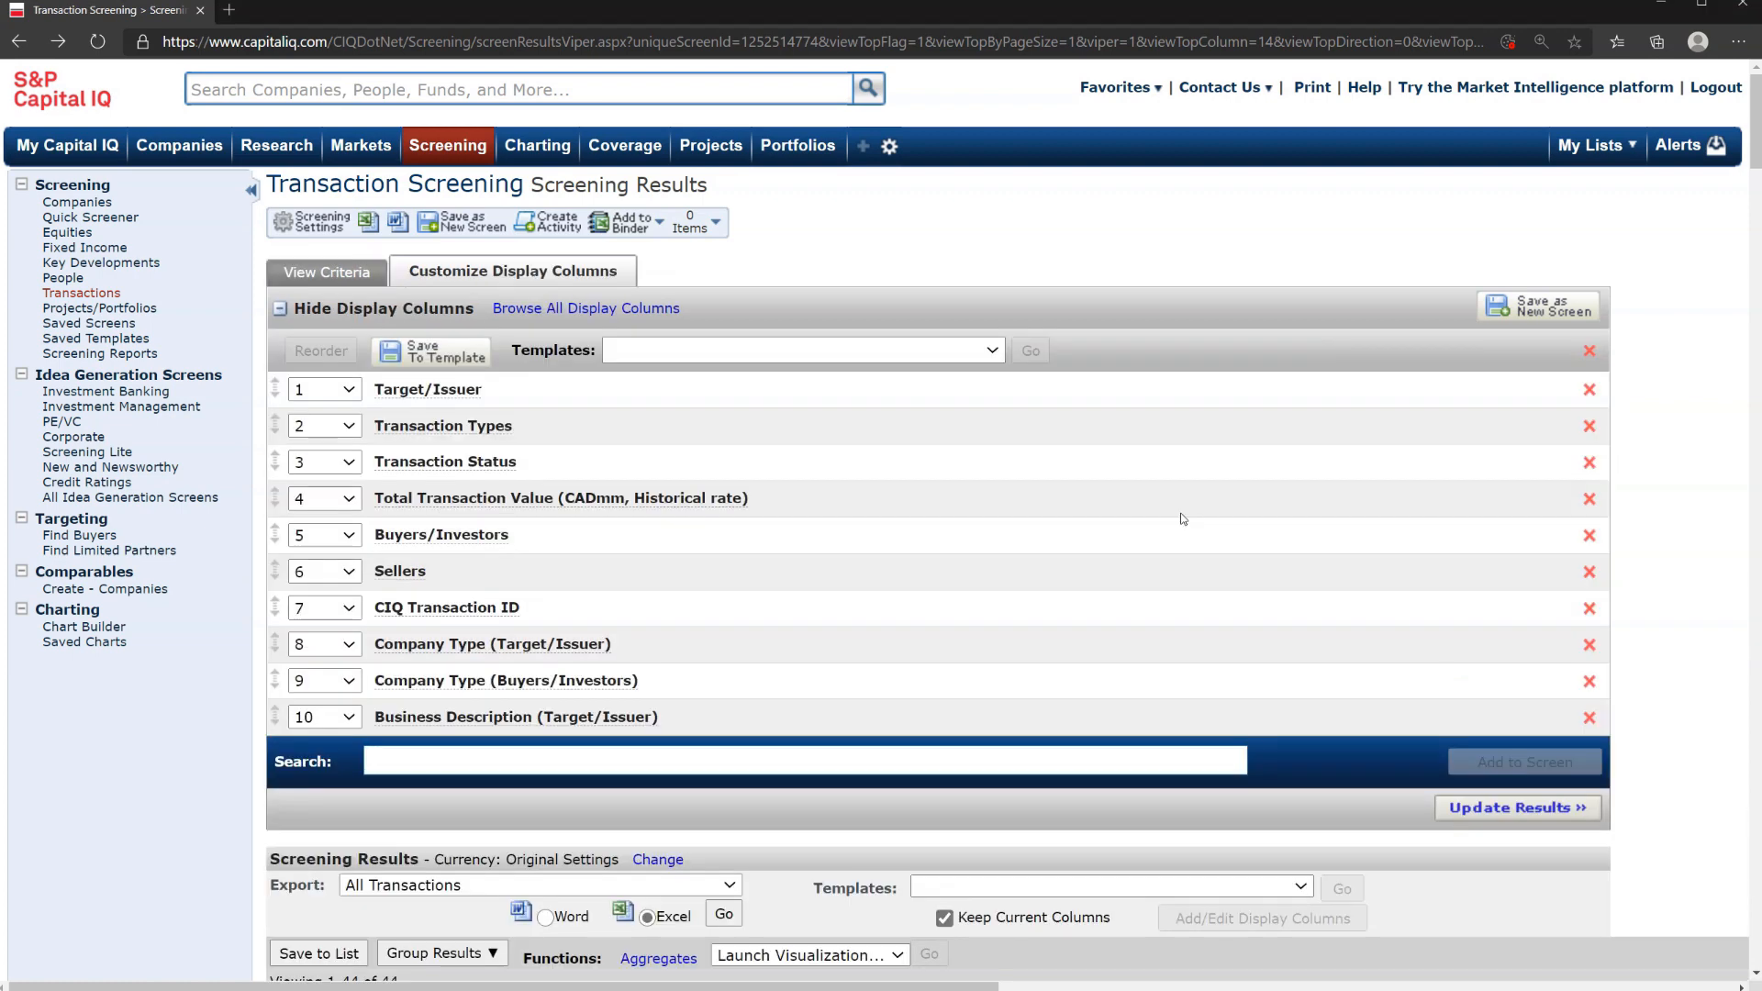
scroll(1182, 518, "down", 3)
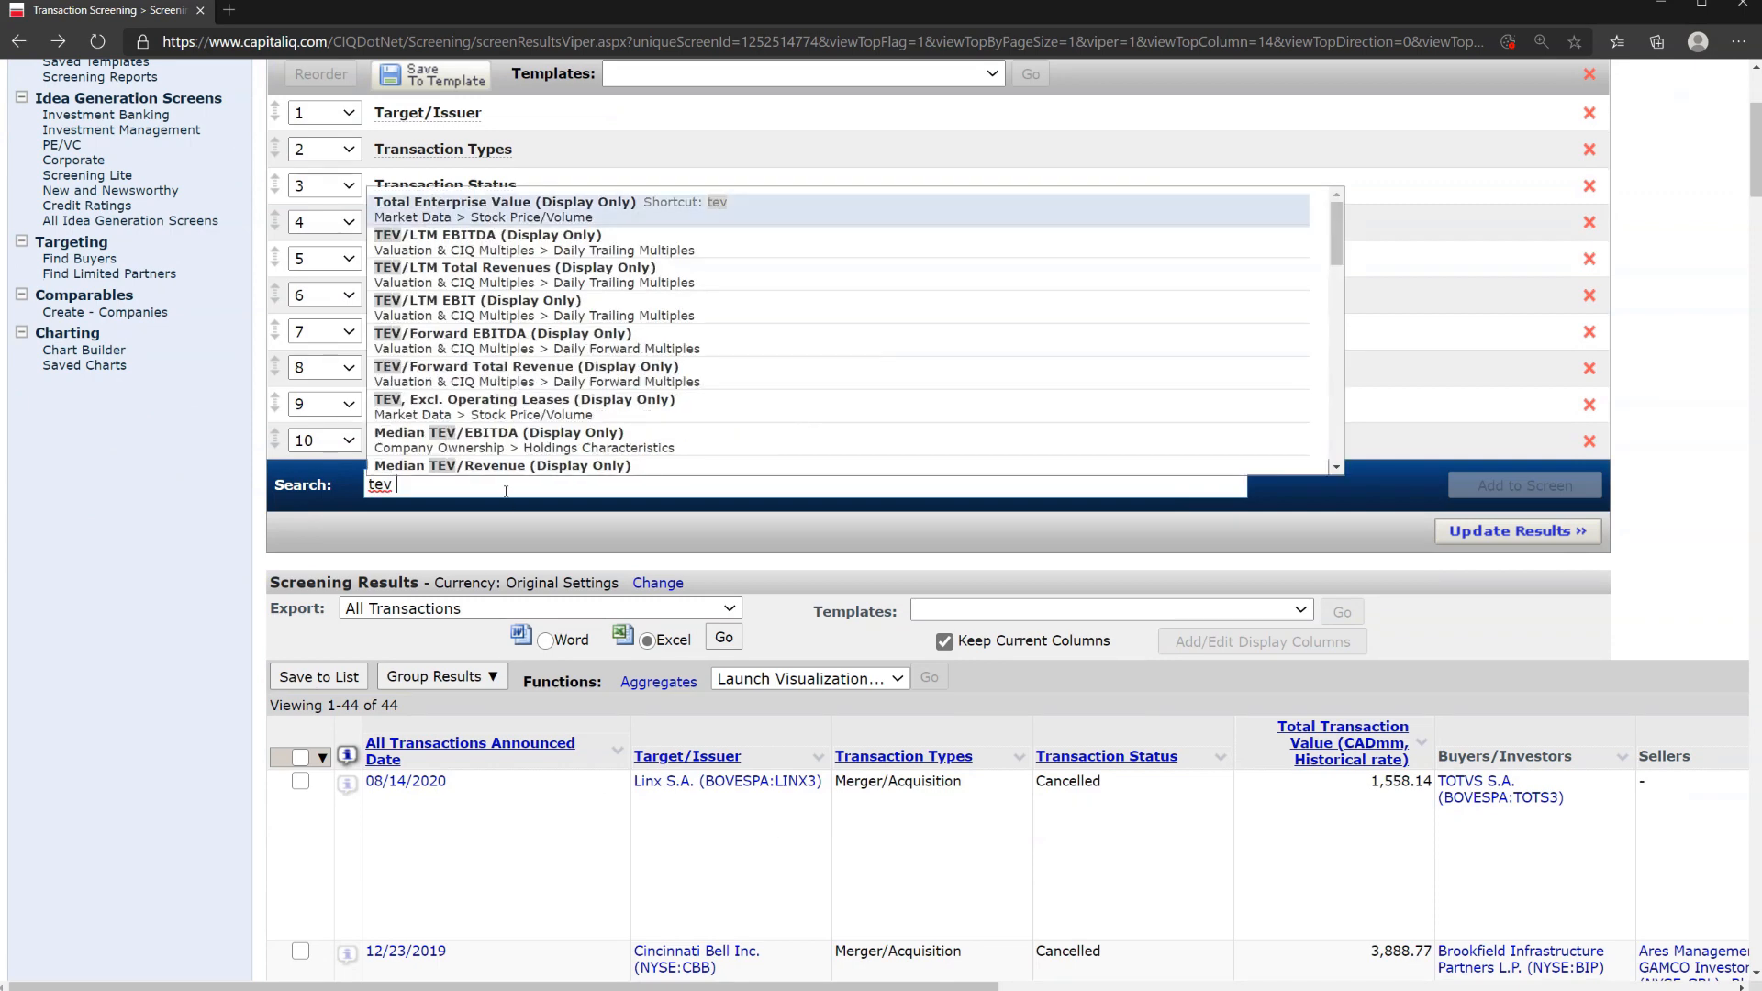
left_click(524, 255)
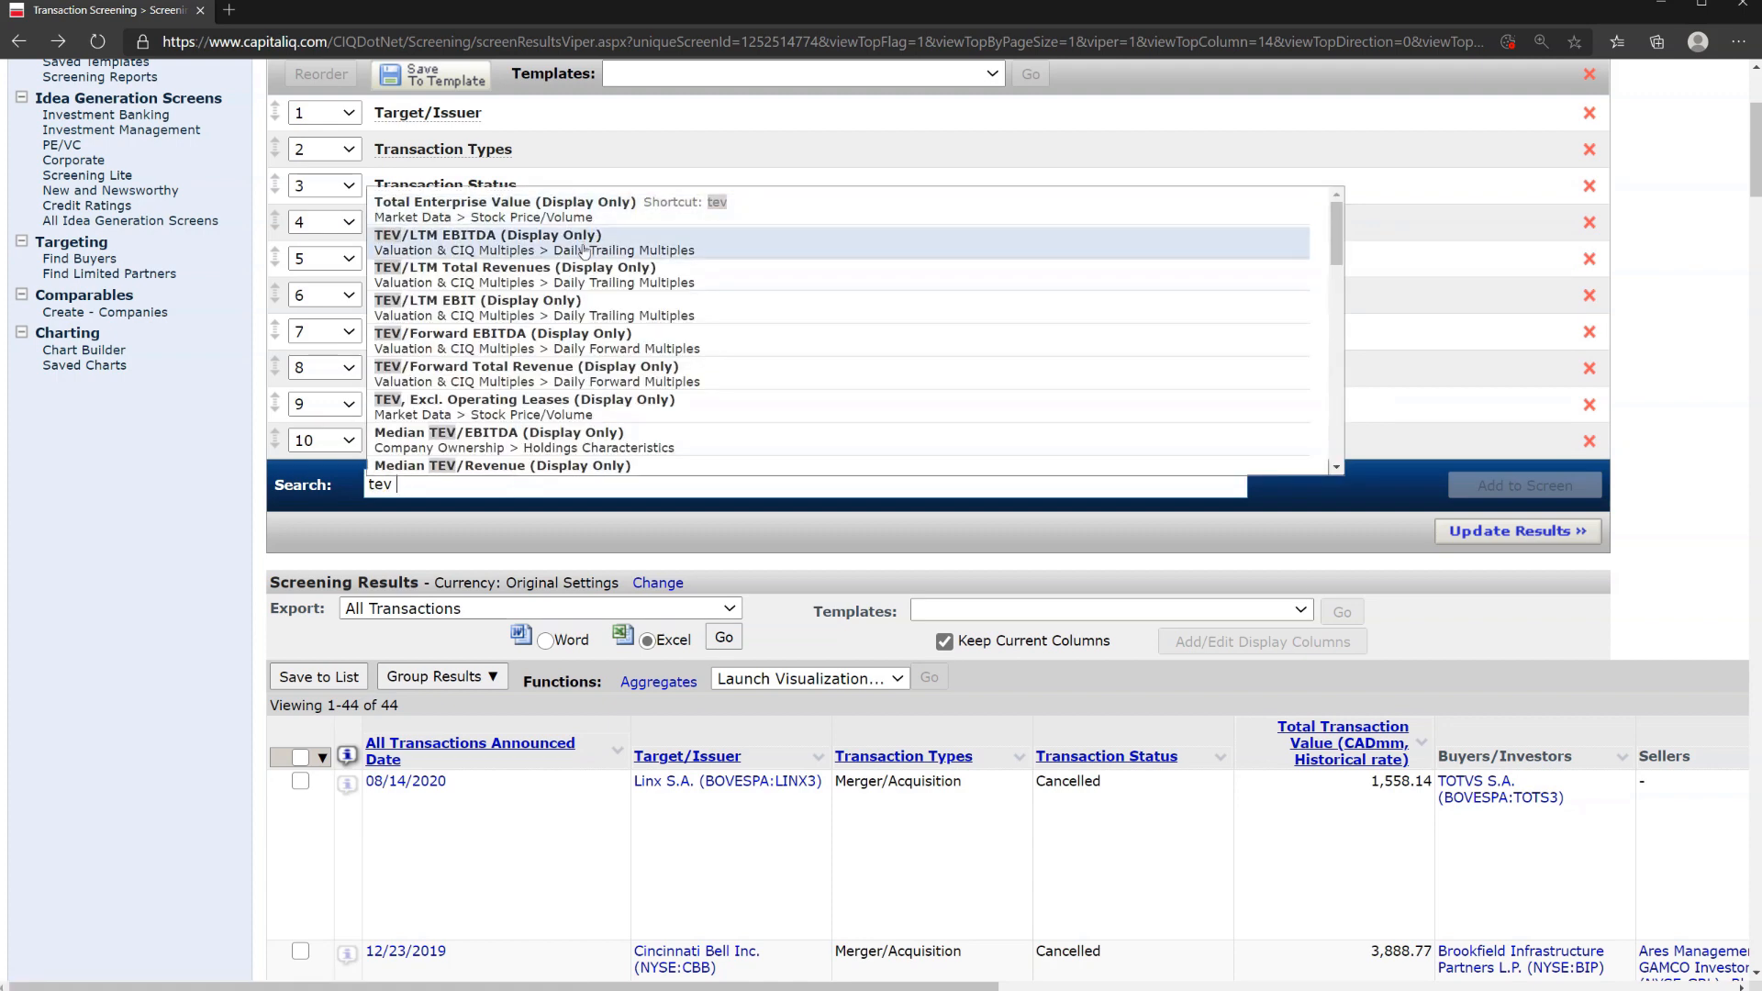
left_click(584, 242)
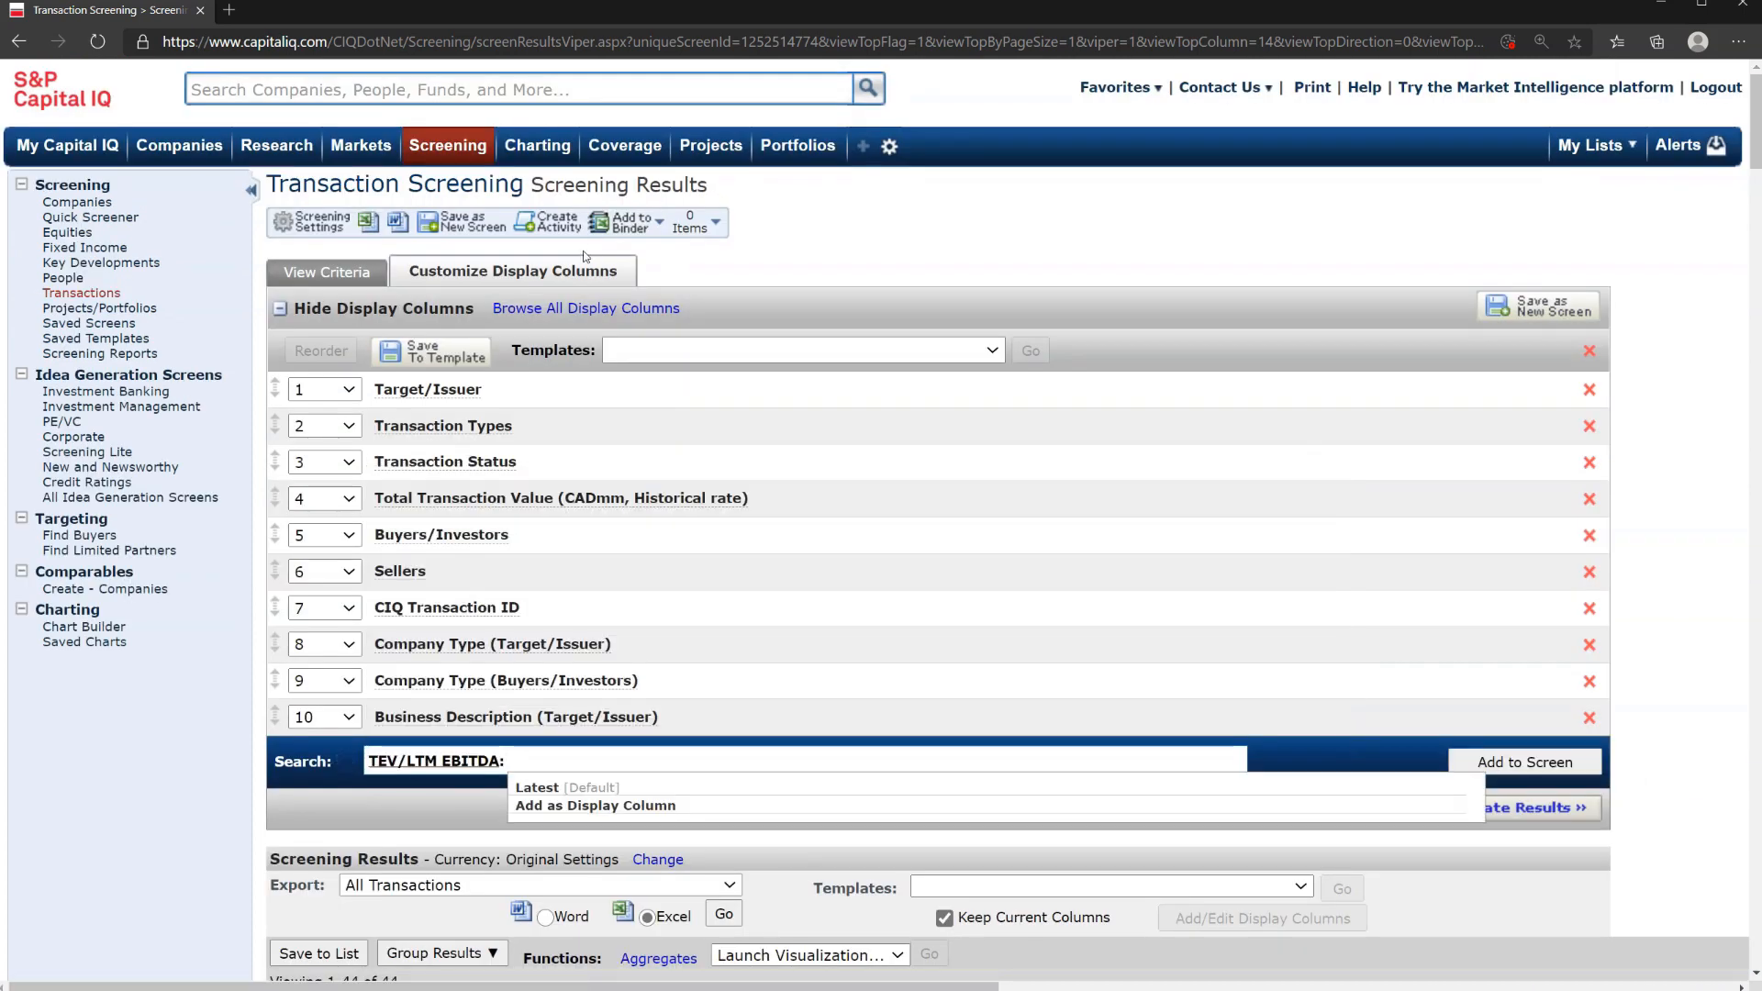
left_click(537, 788)
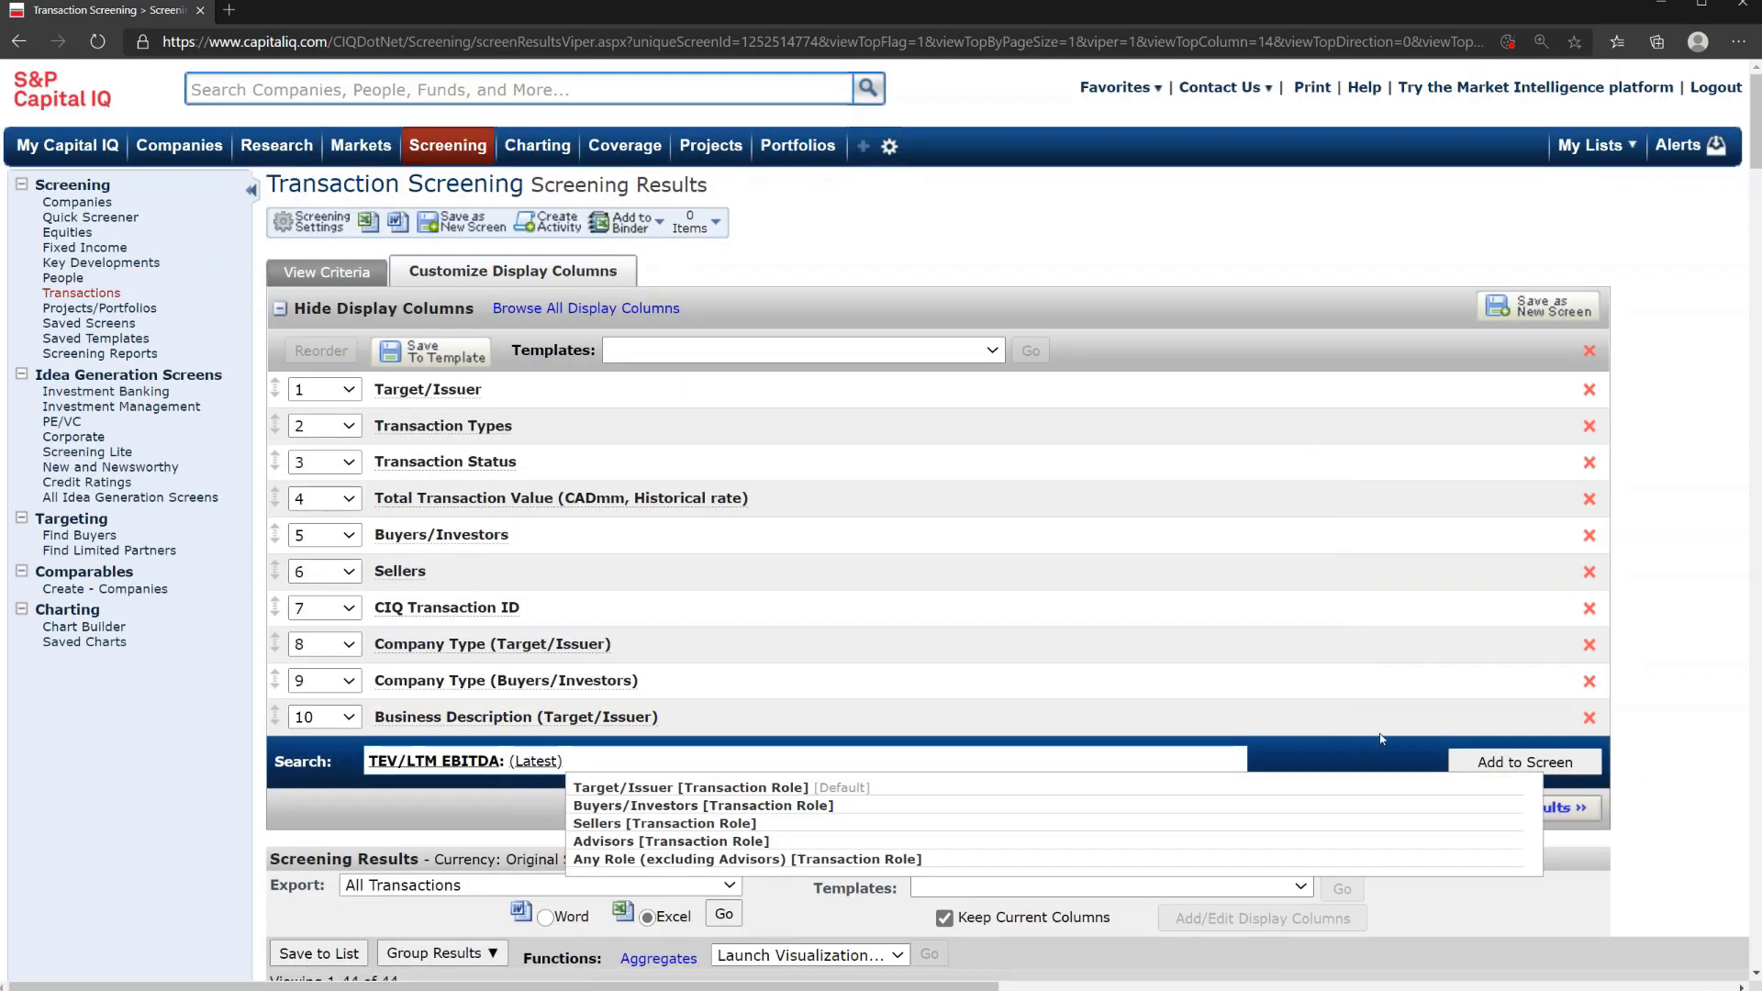
left_click(668, 787)
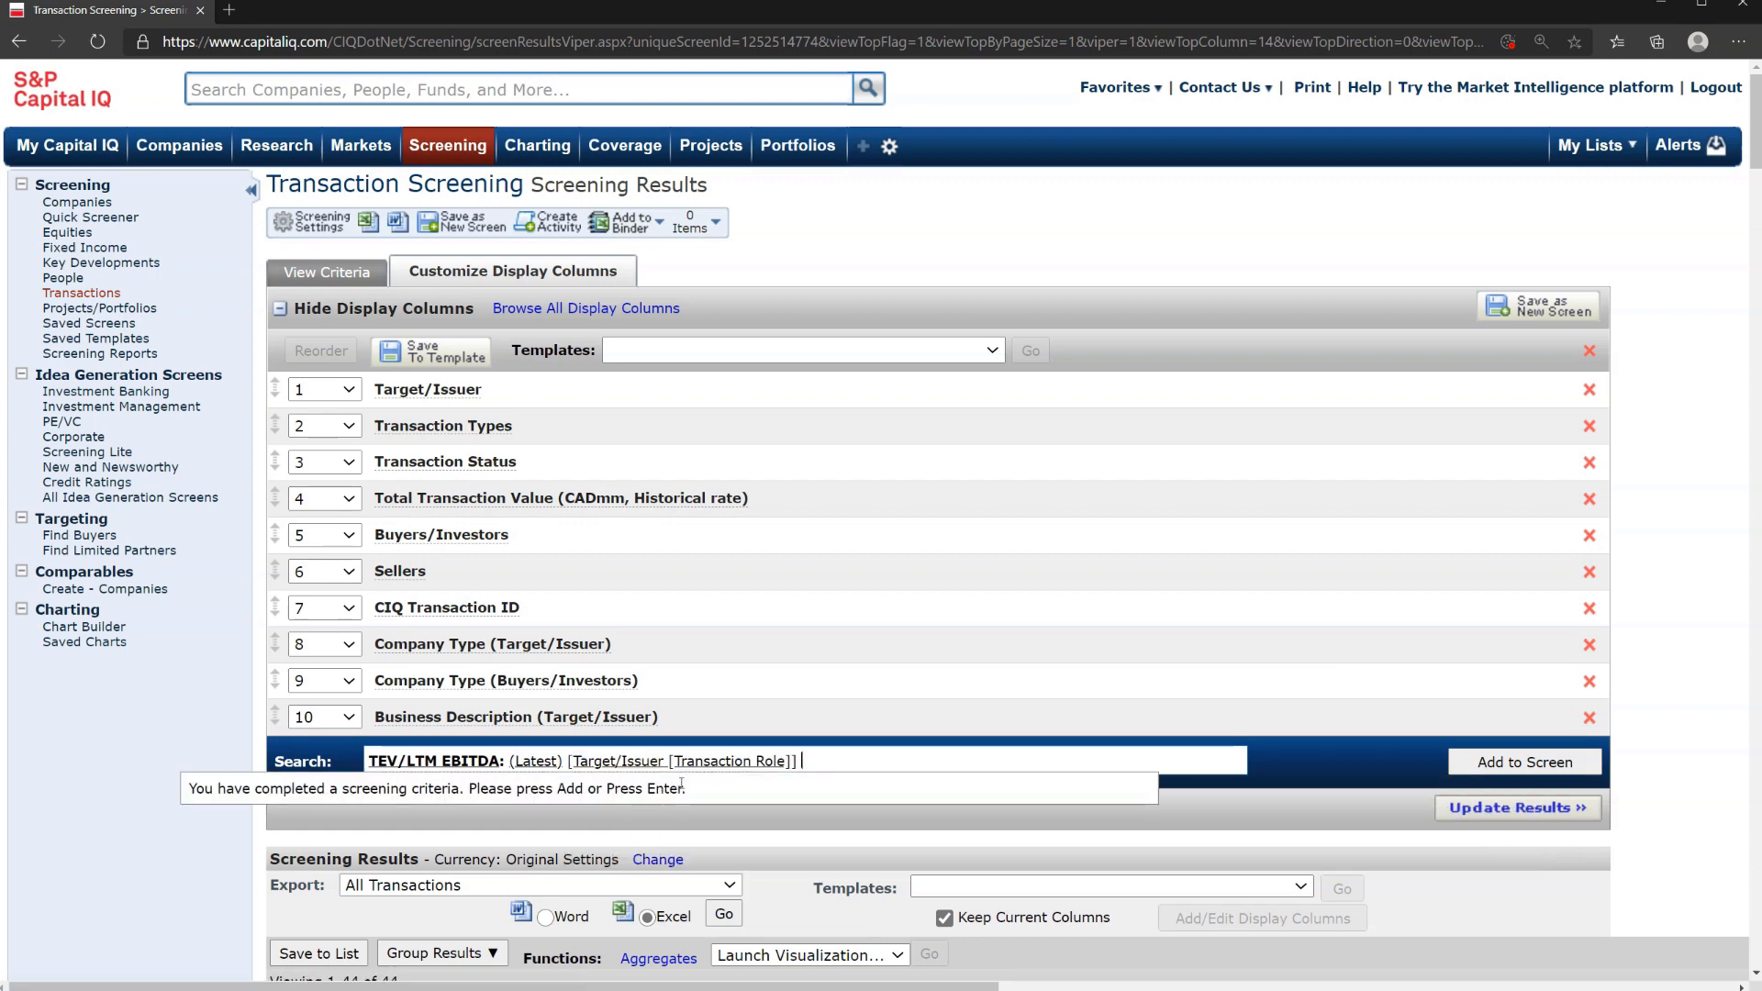
left_click(1522, 761)
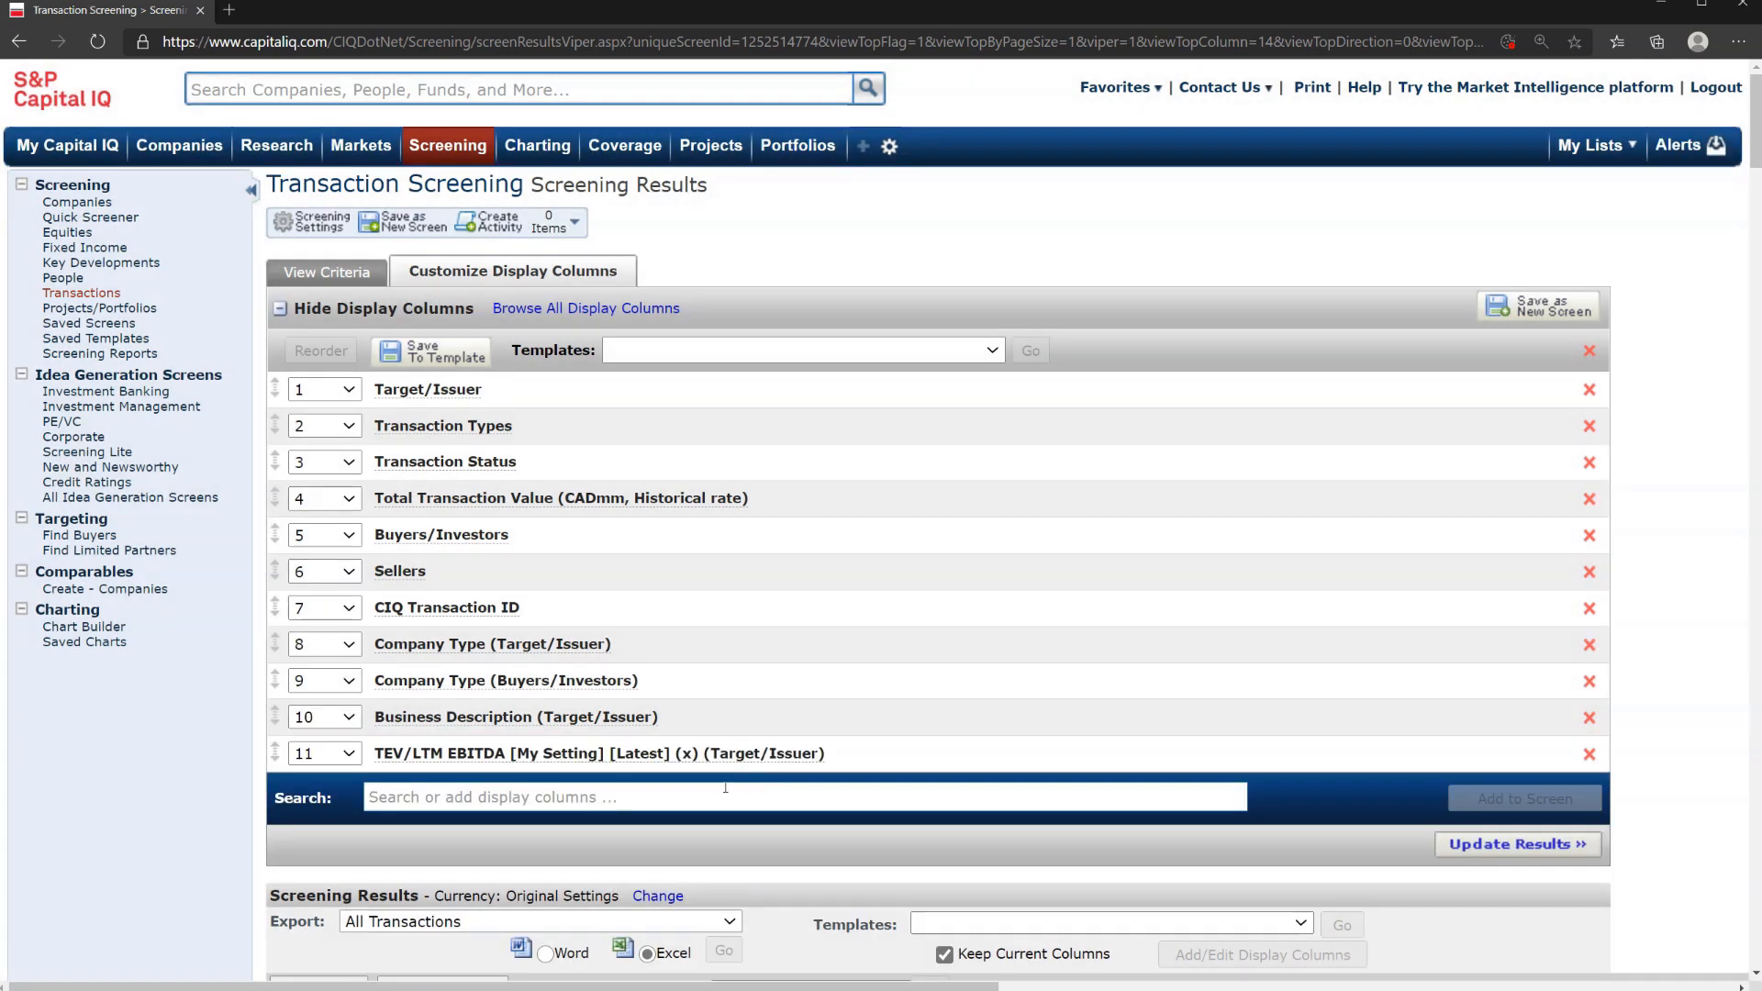
Add a display column for the Target/Issuer's latest TEV/LTM Total Revenues and update the screening results.
left_click(724, 787)
type("tev")
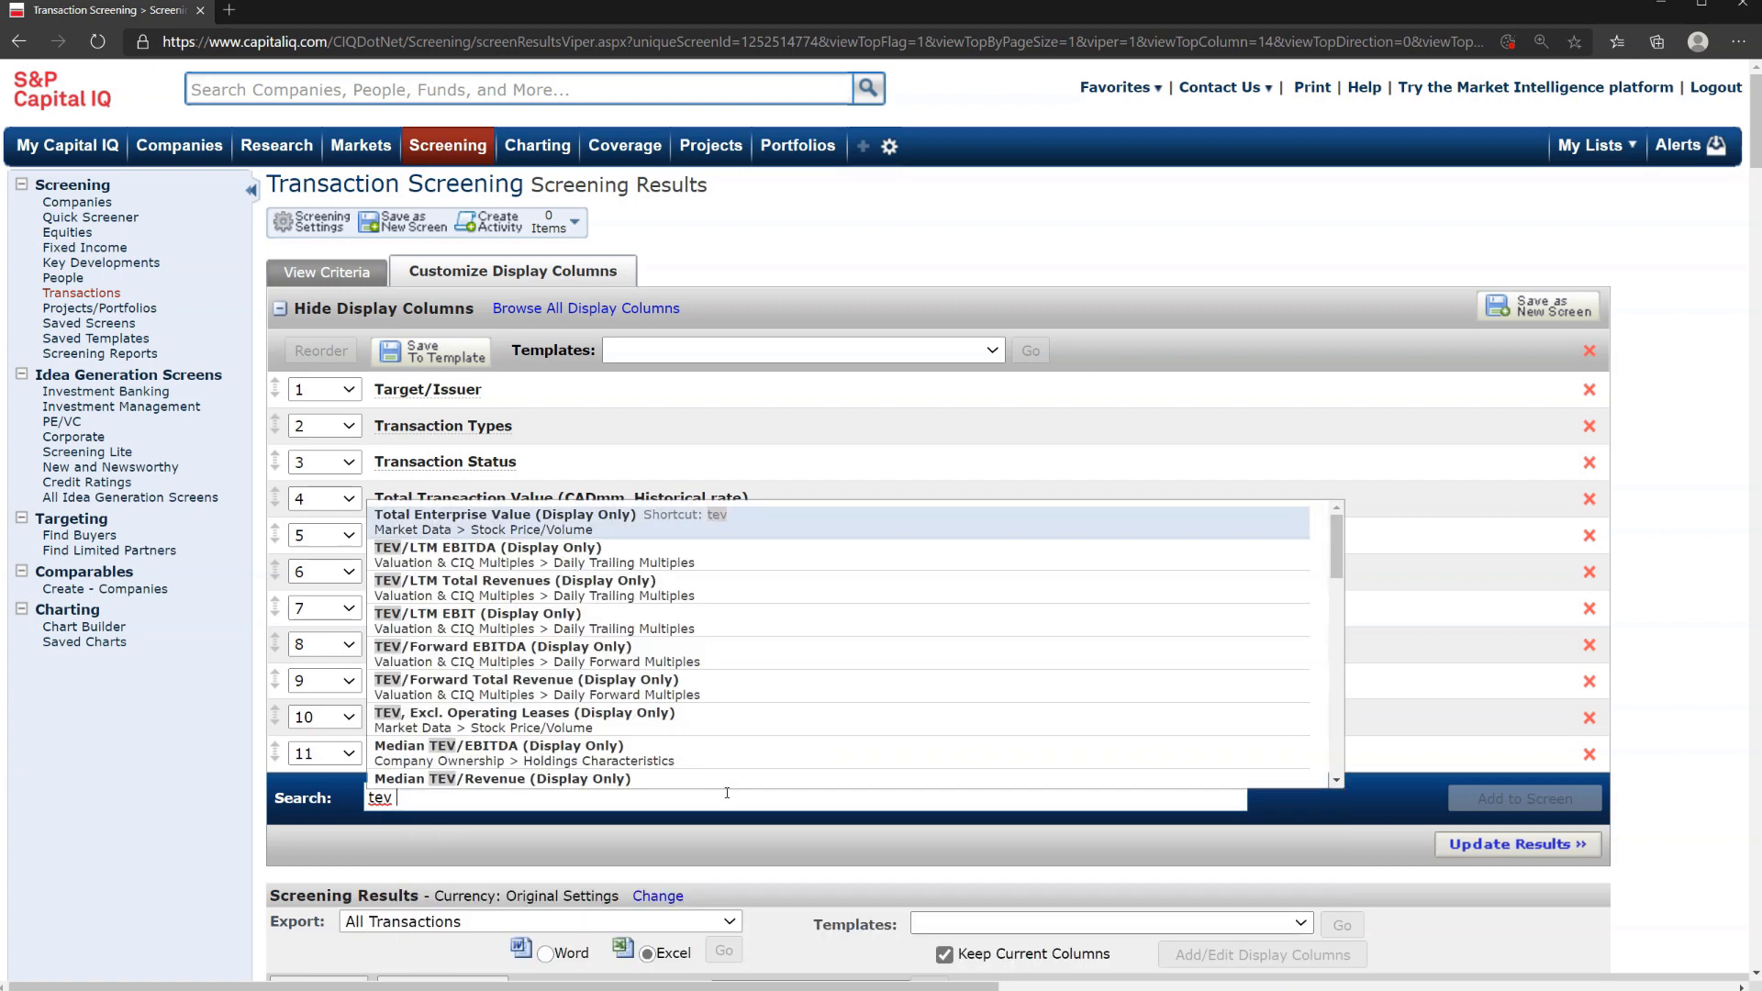
left_click(656, 585)
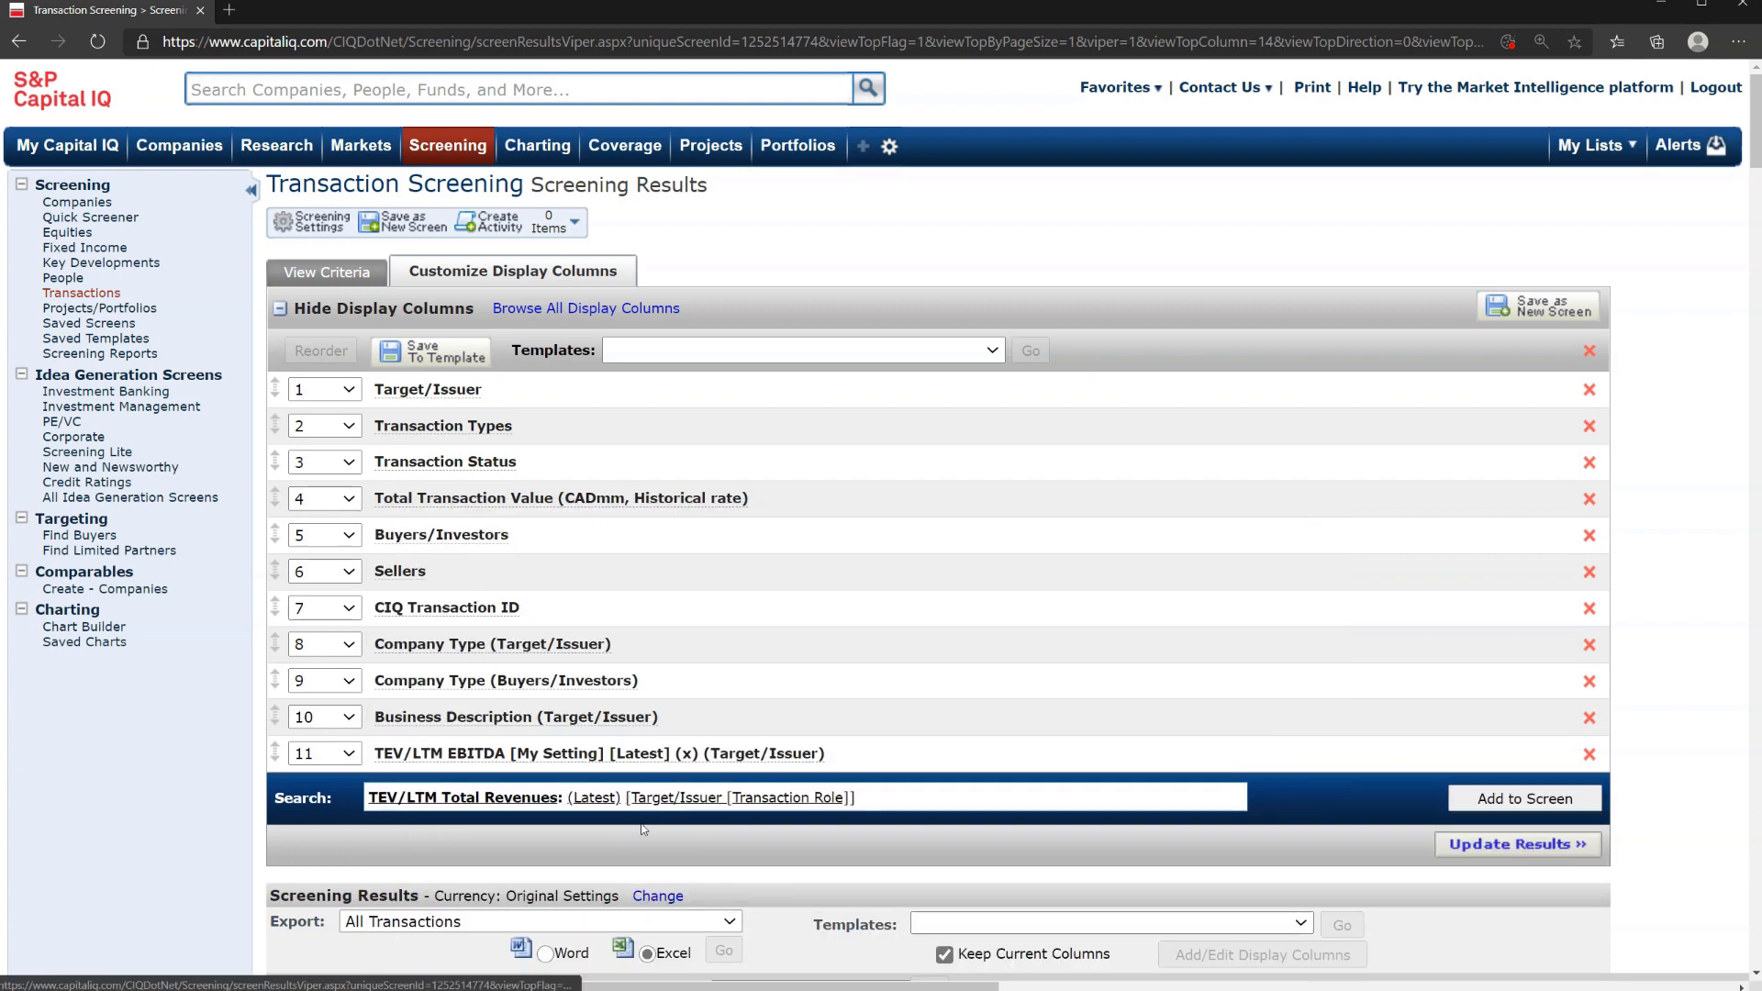
left_click(1473, 791)
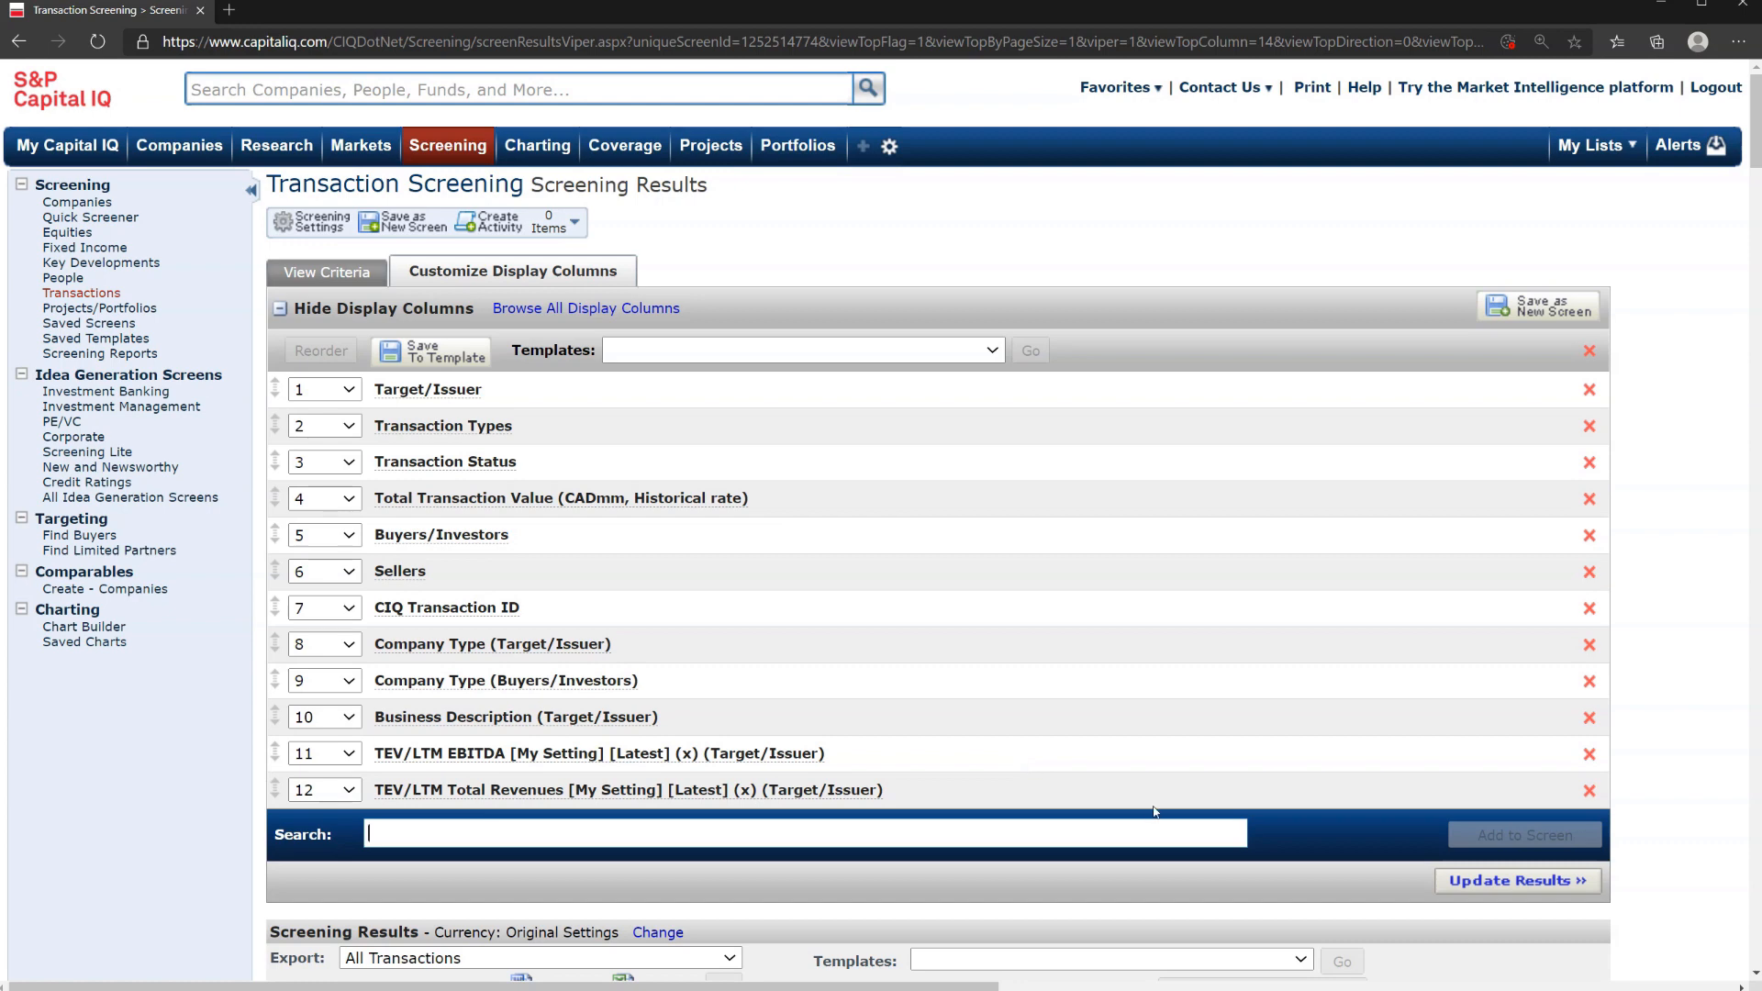
left_click(1443, 881)
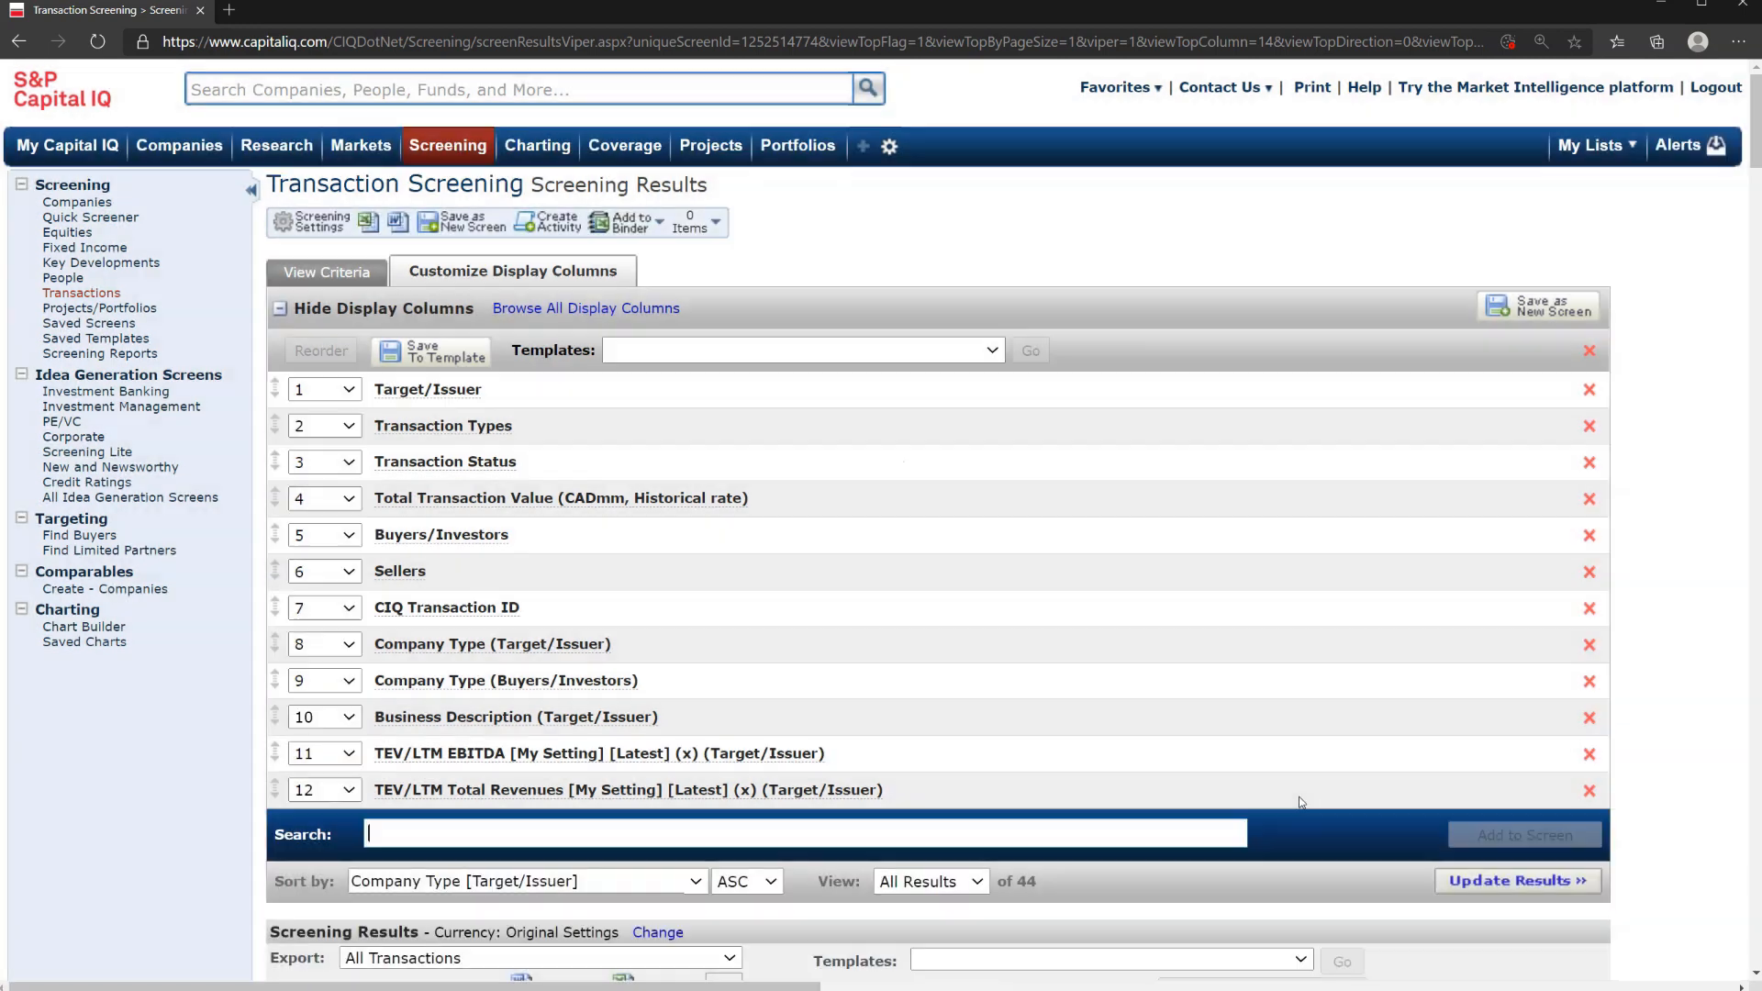
Review the Target/Issuer's TEV/LTM EBITDA and TEV/LTM Total Revenues multiples across the transaction screening results.
scroll(1301, 801, "down", 6)
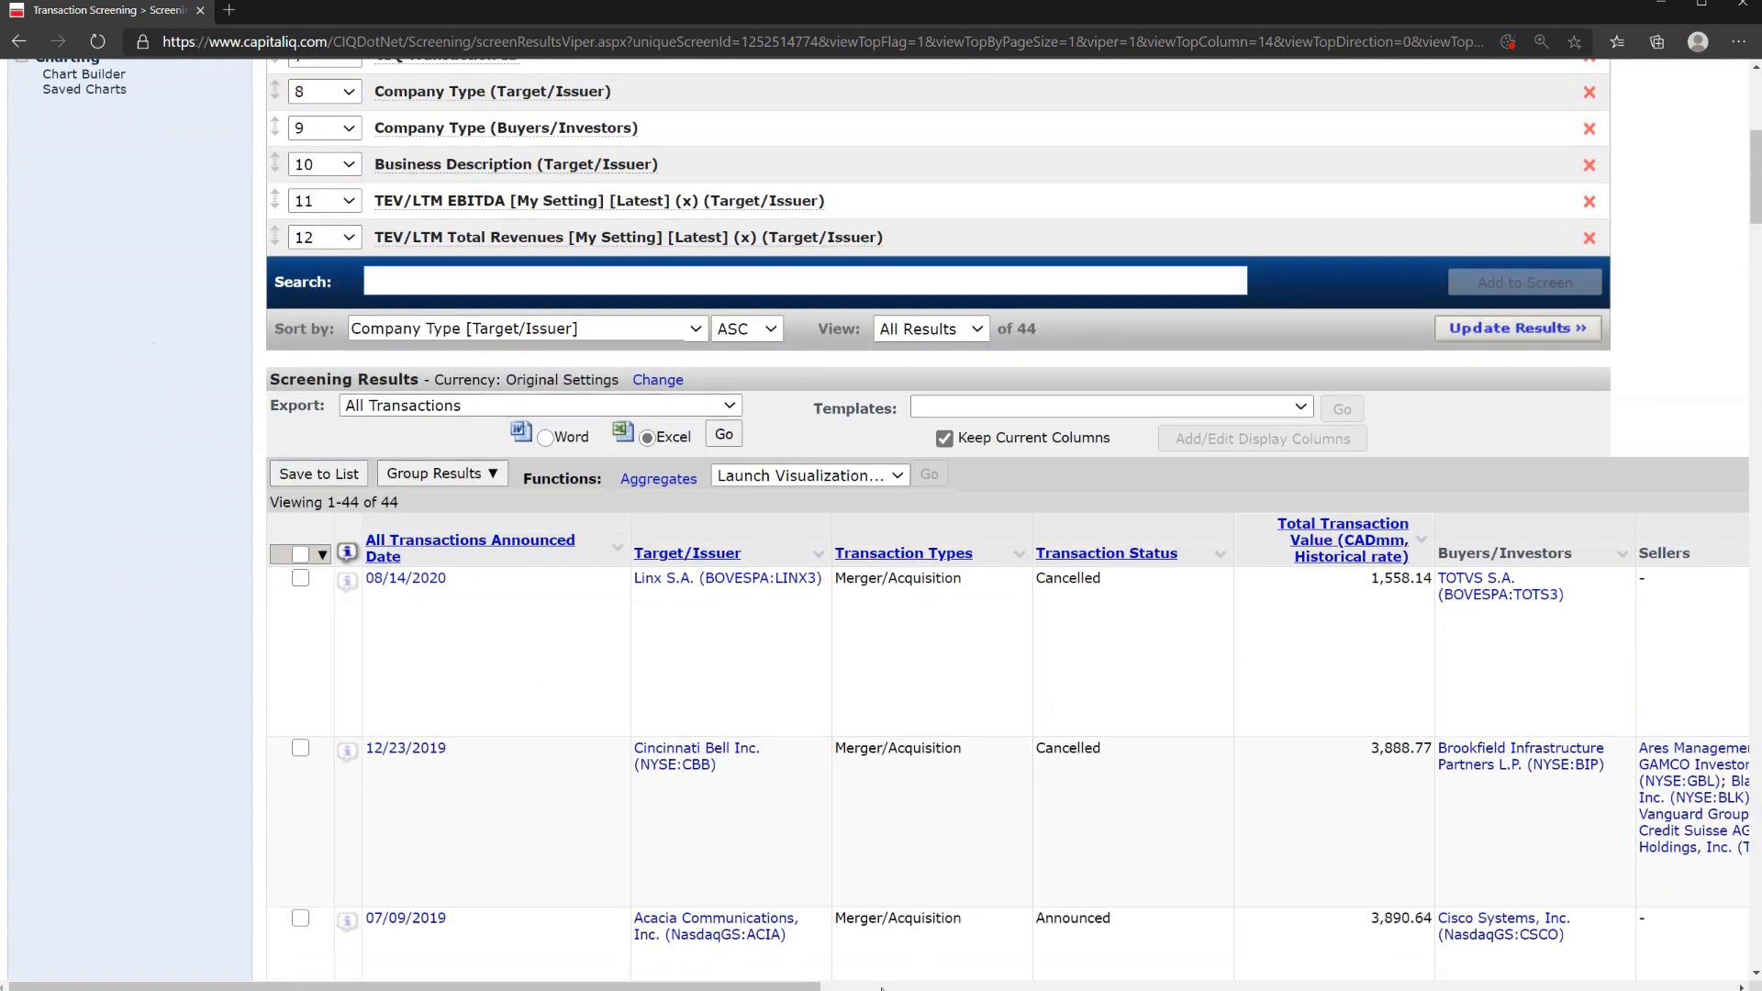
left_click_drag(809, 987, 1748, 906)
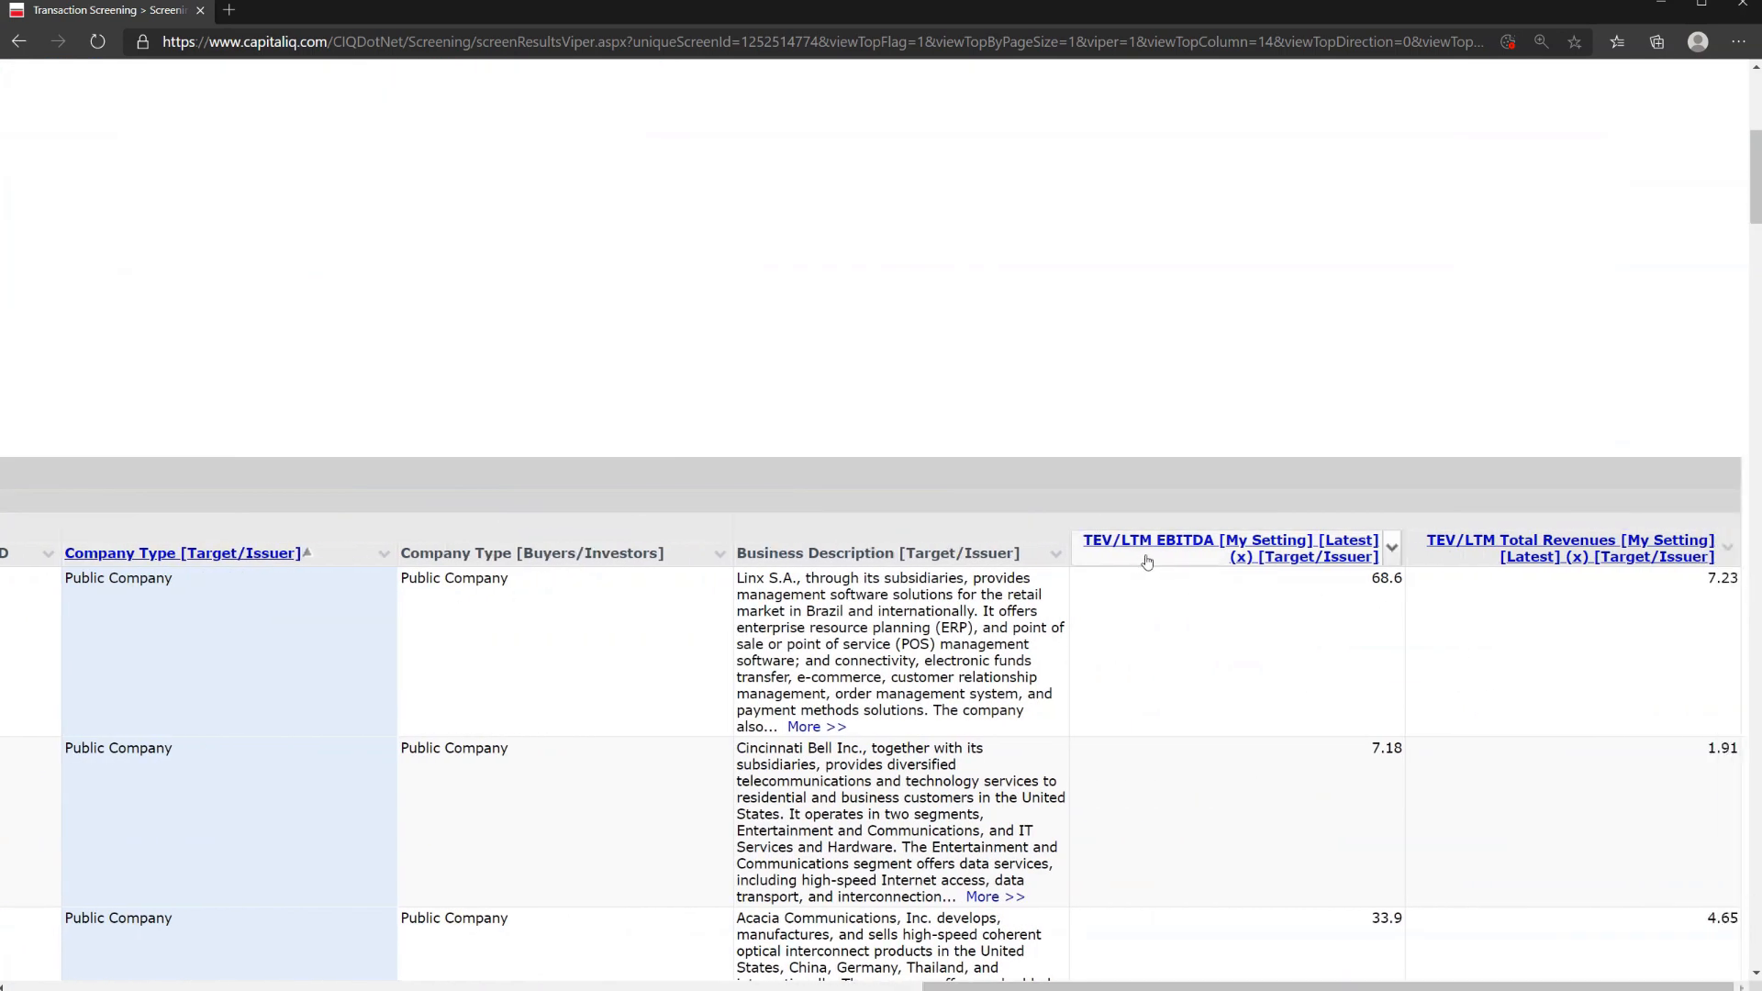
scroll(1524, 773, "down", 20)
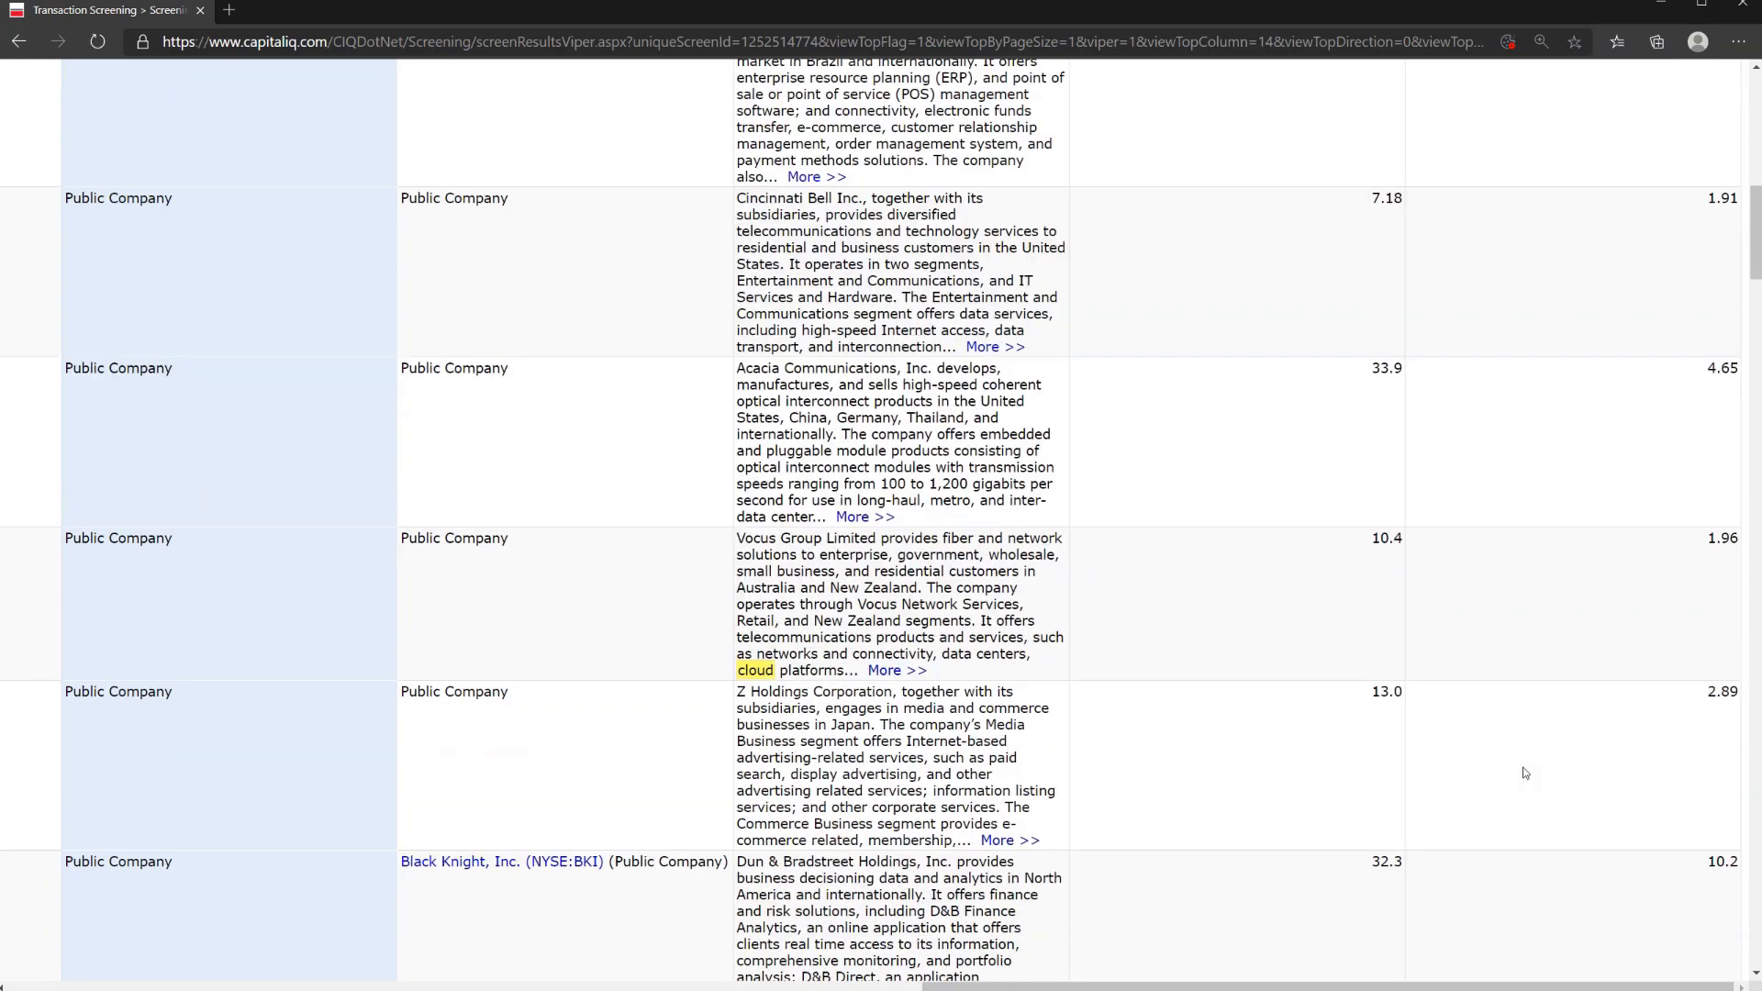
scroll(1525, 773, "down", 15)
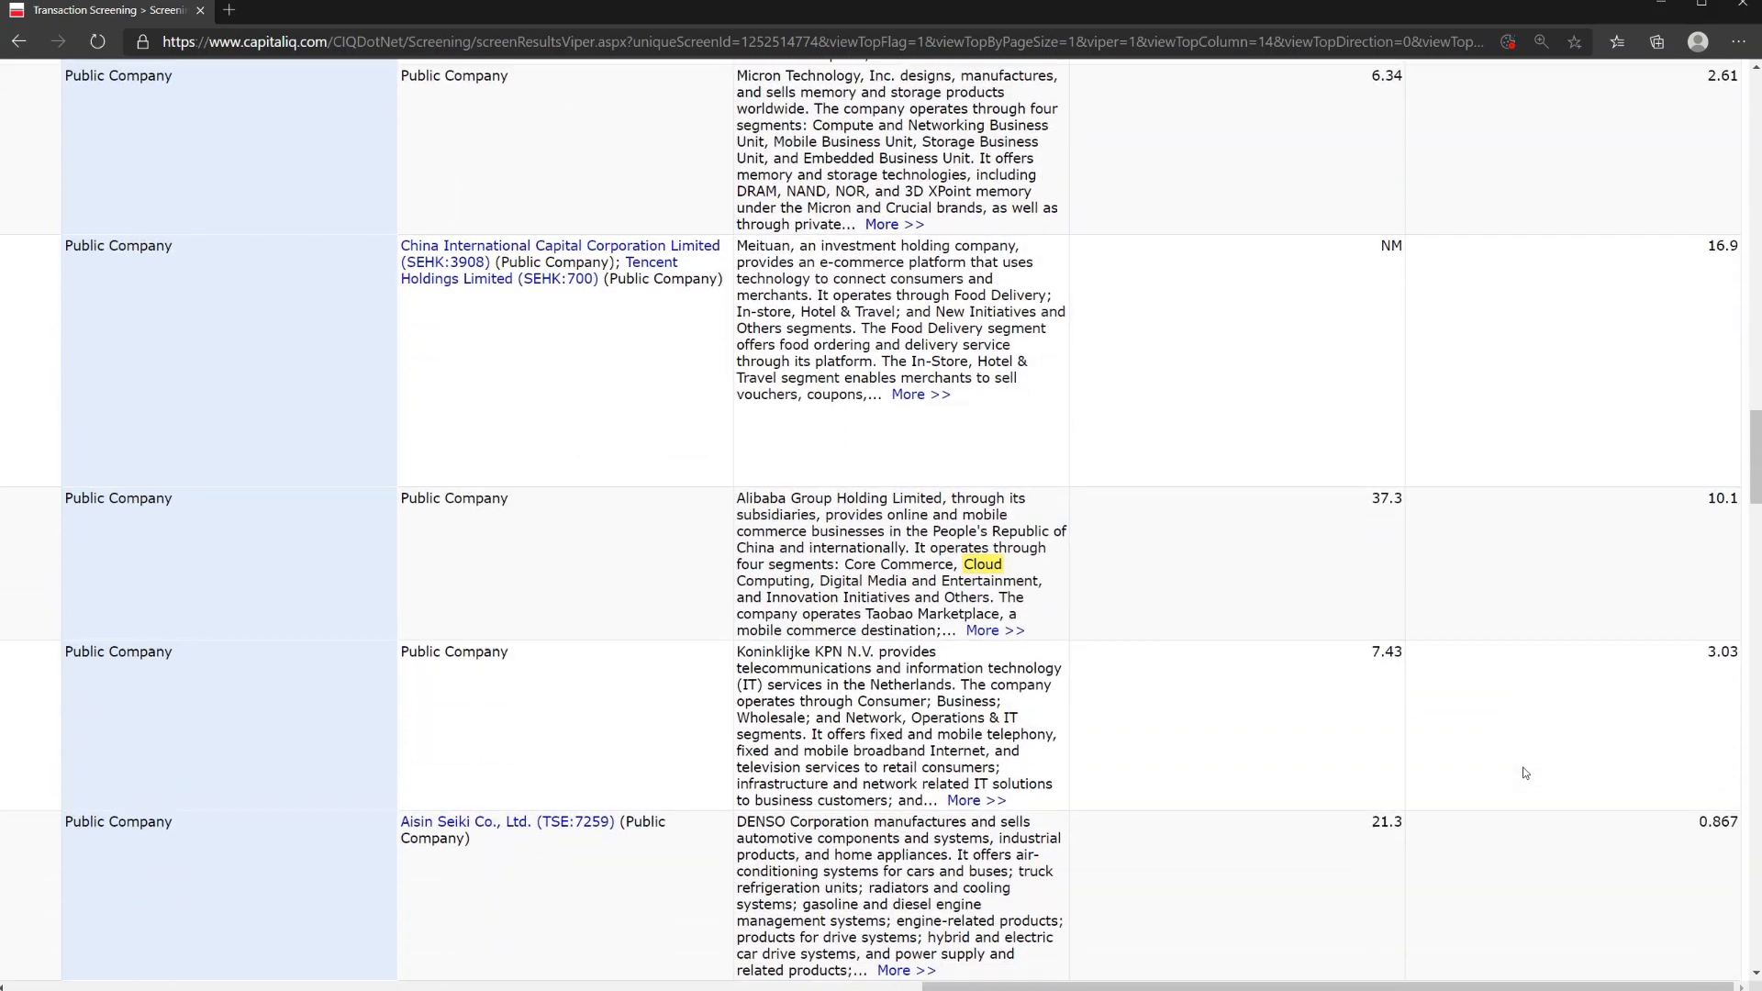
scroll(1527, 773, "up", 2)
scroll(1384, 801, "down", 6)
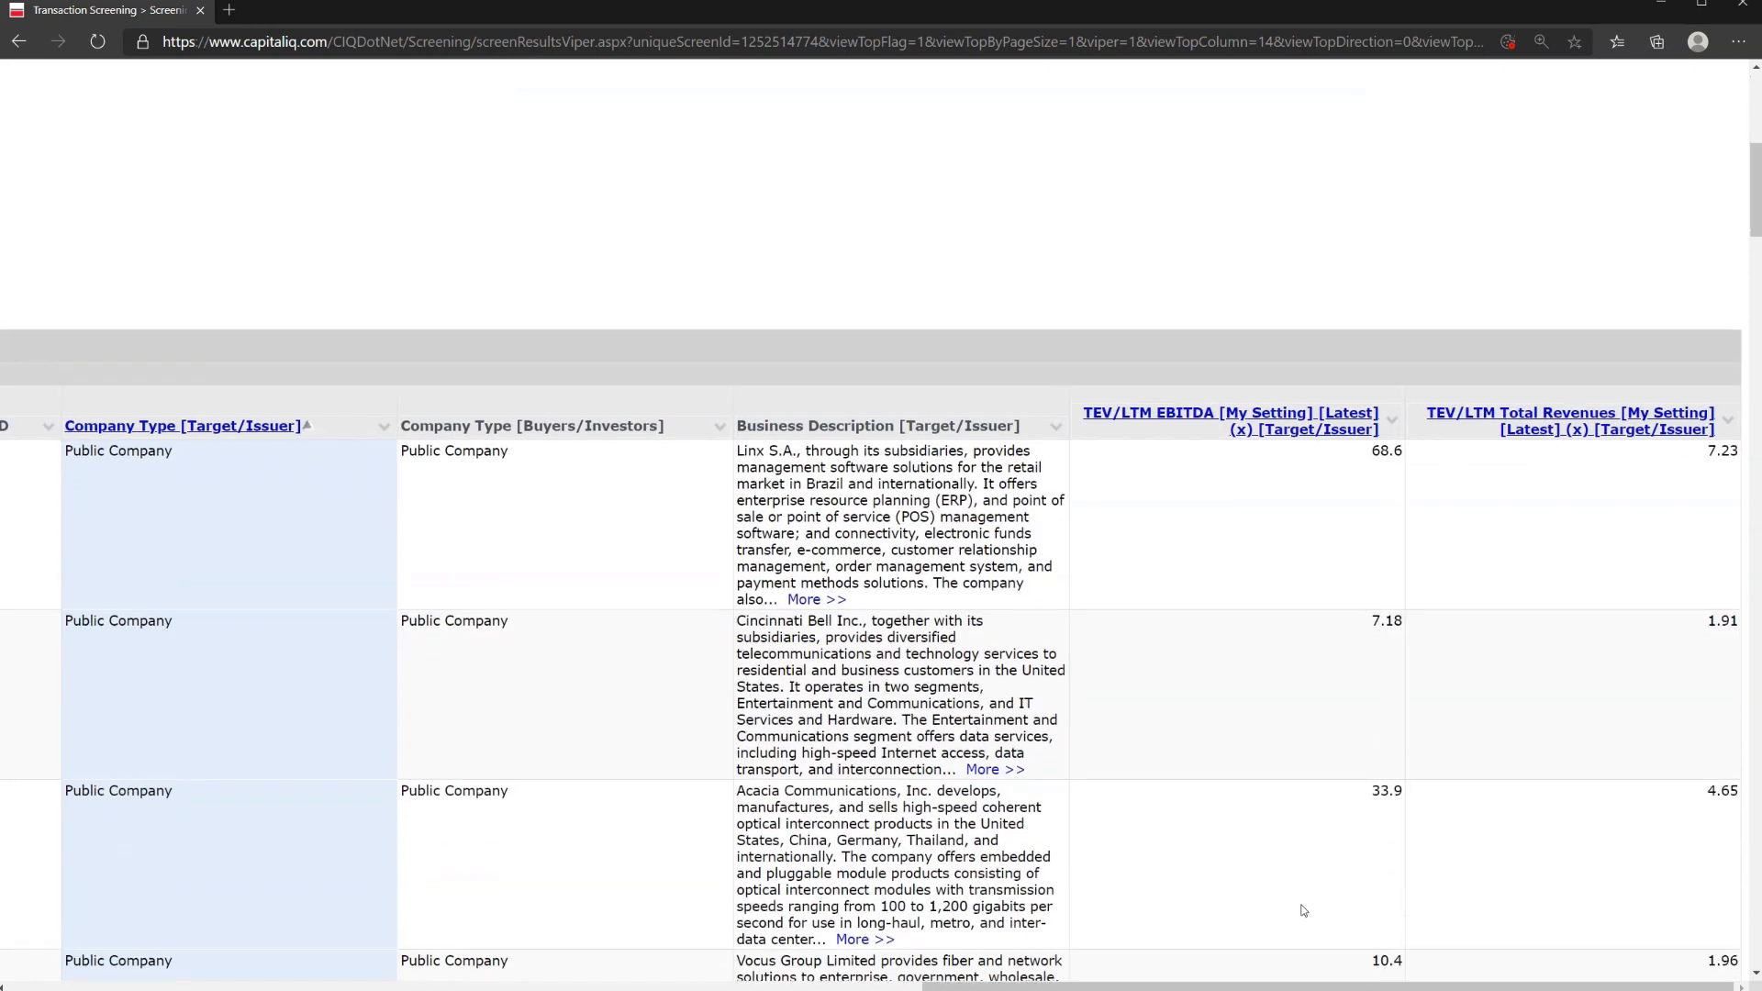
Export all transactions in the screening results to Excel with the current columns.
left_click_drag(1331, 985, 418, 986)
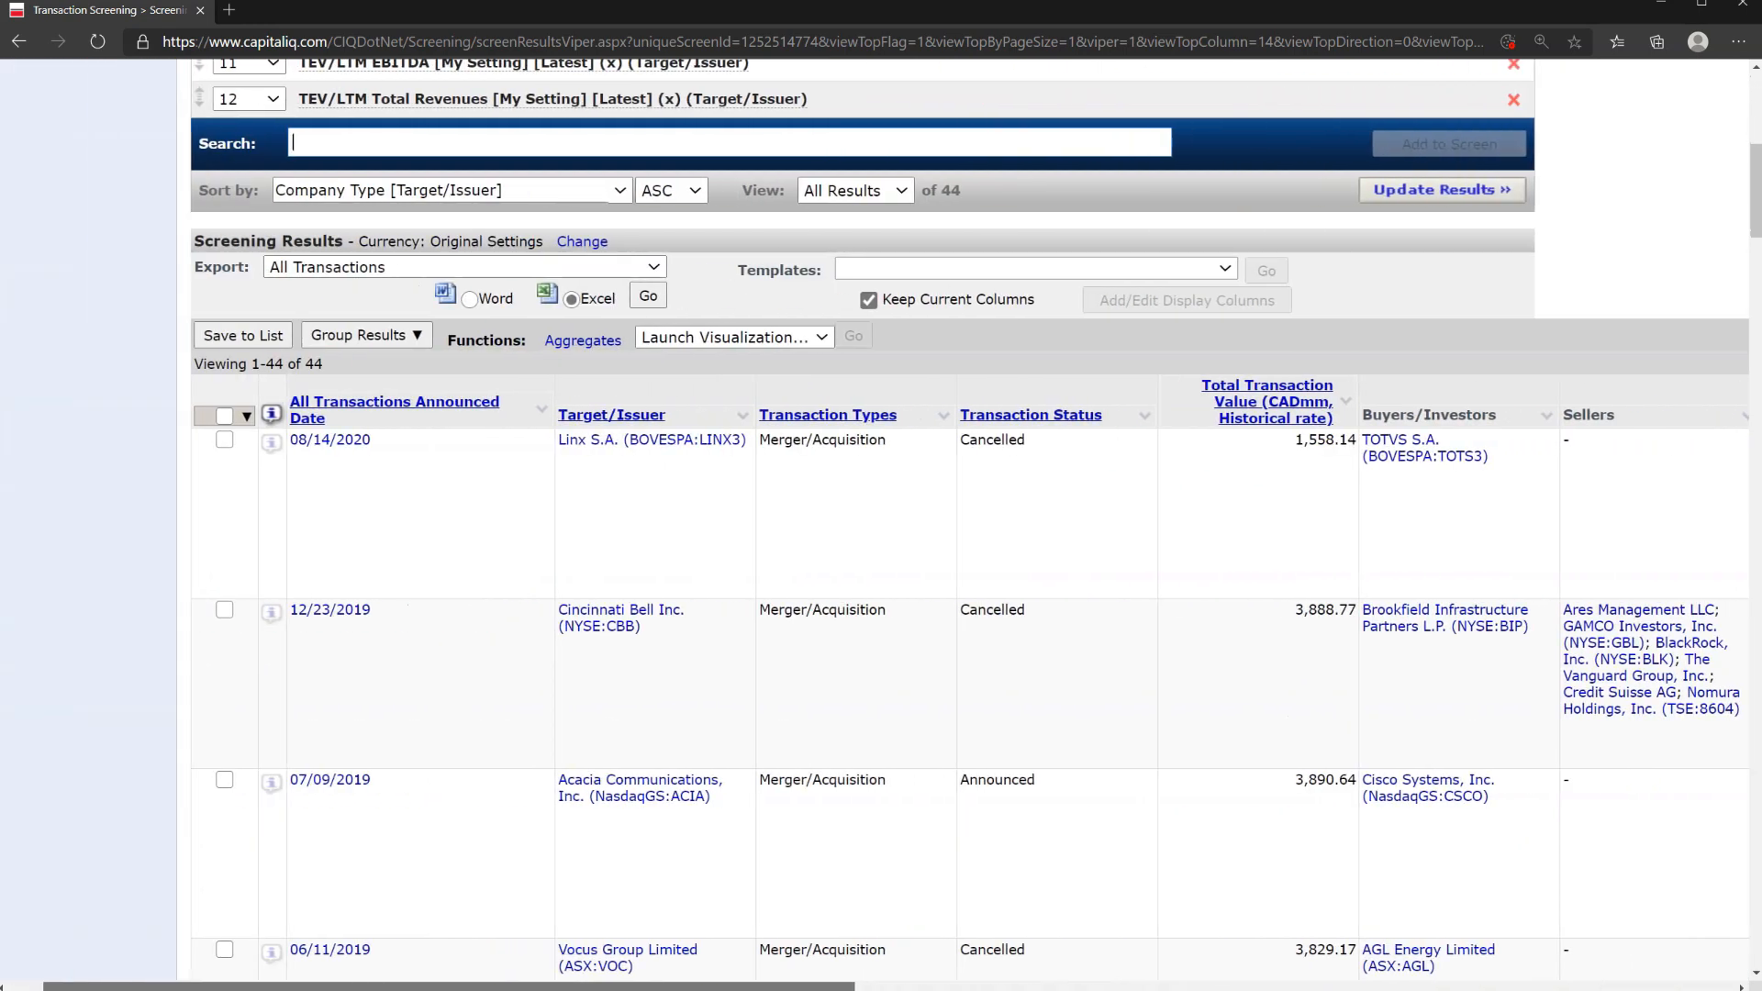
scroll(1219, 659, "up", 3)
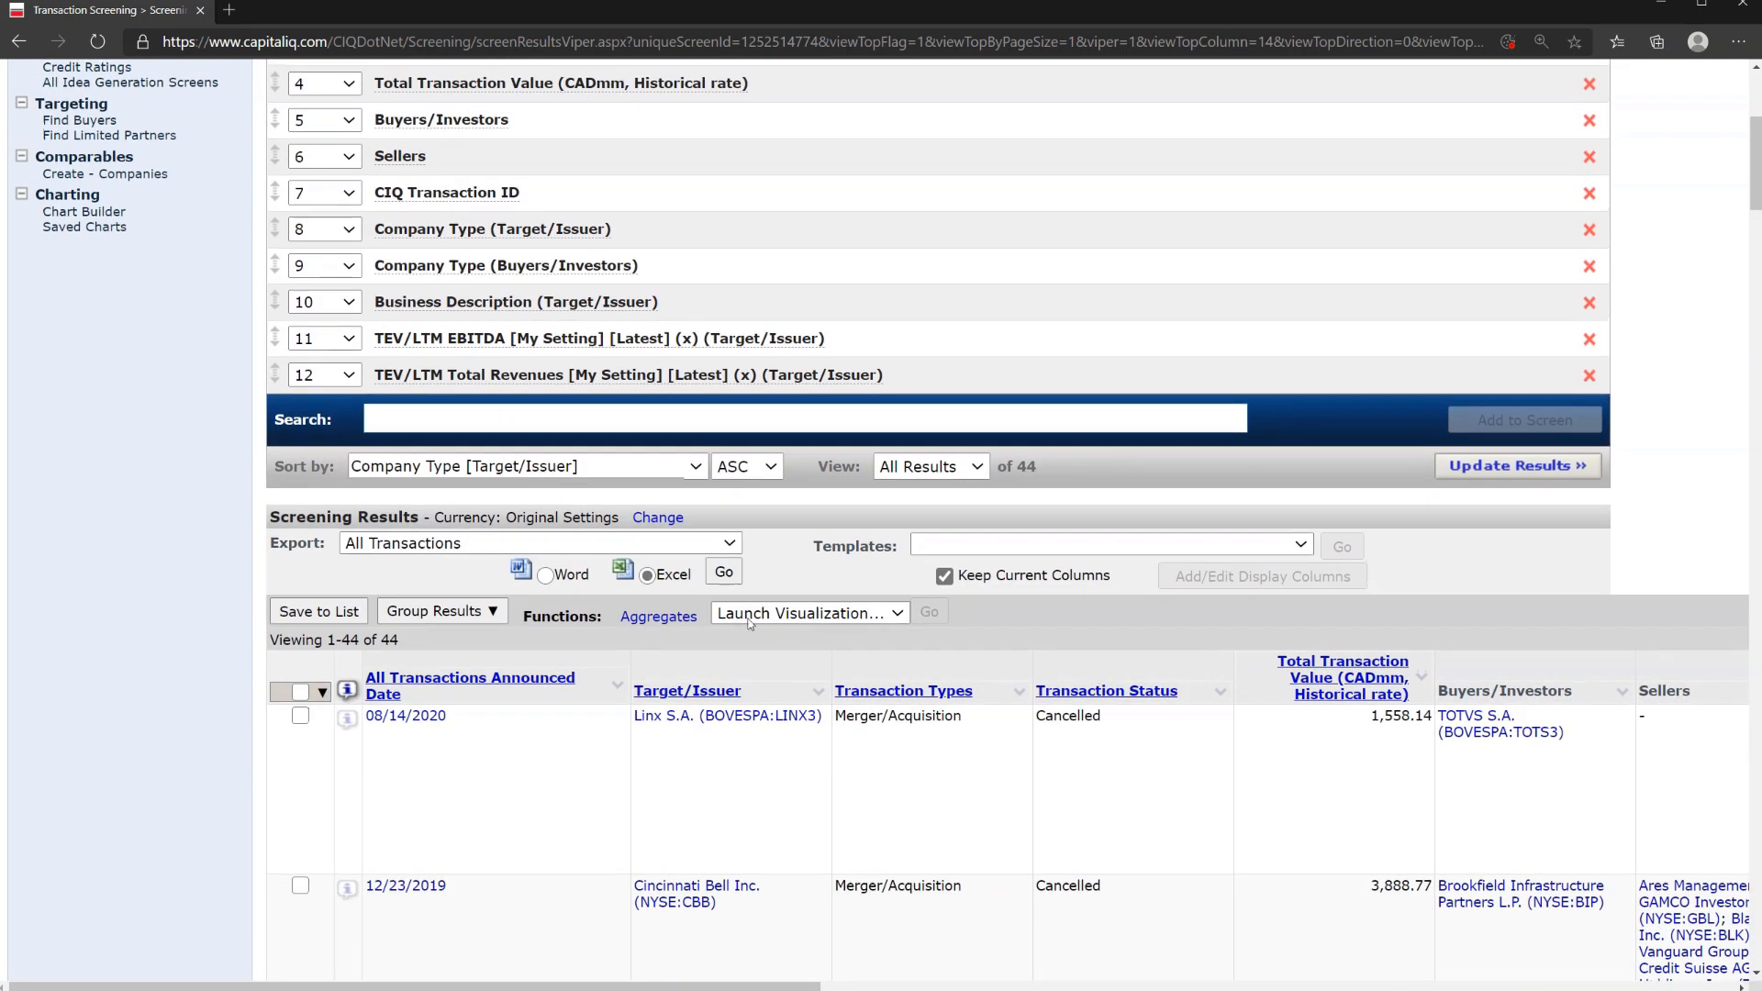
left_click(726, 575)
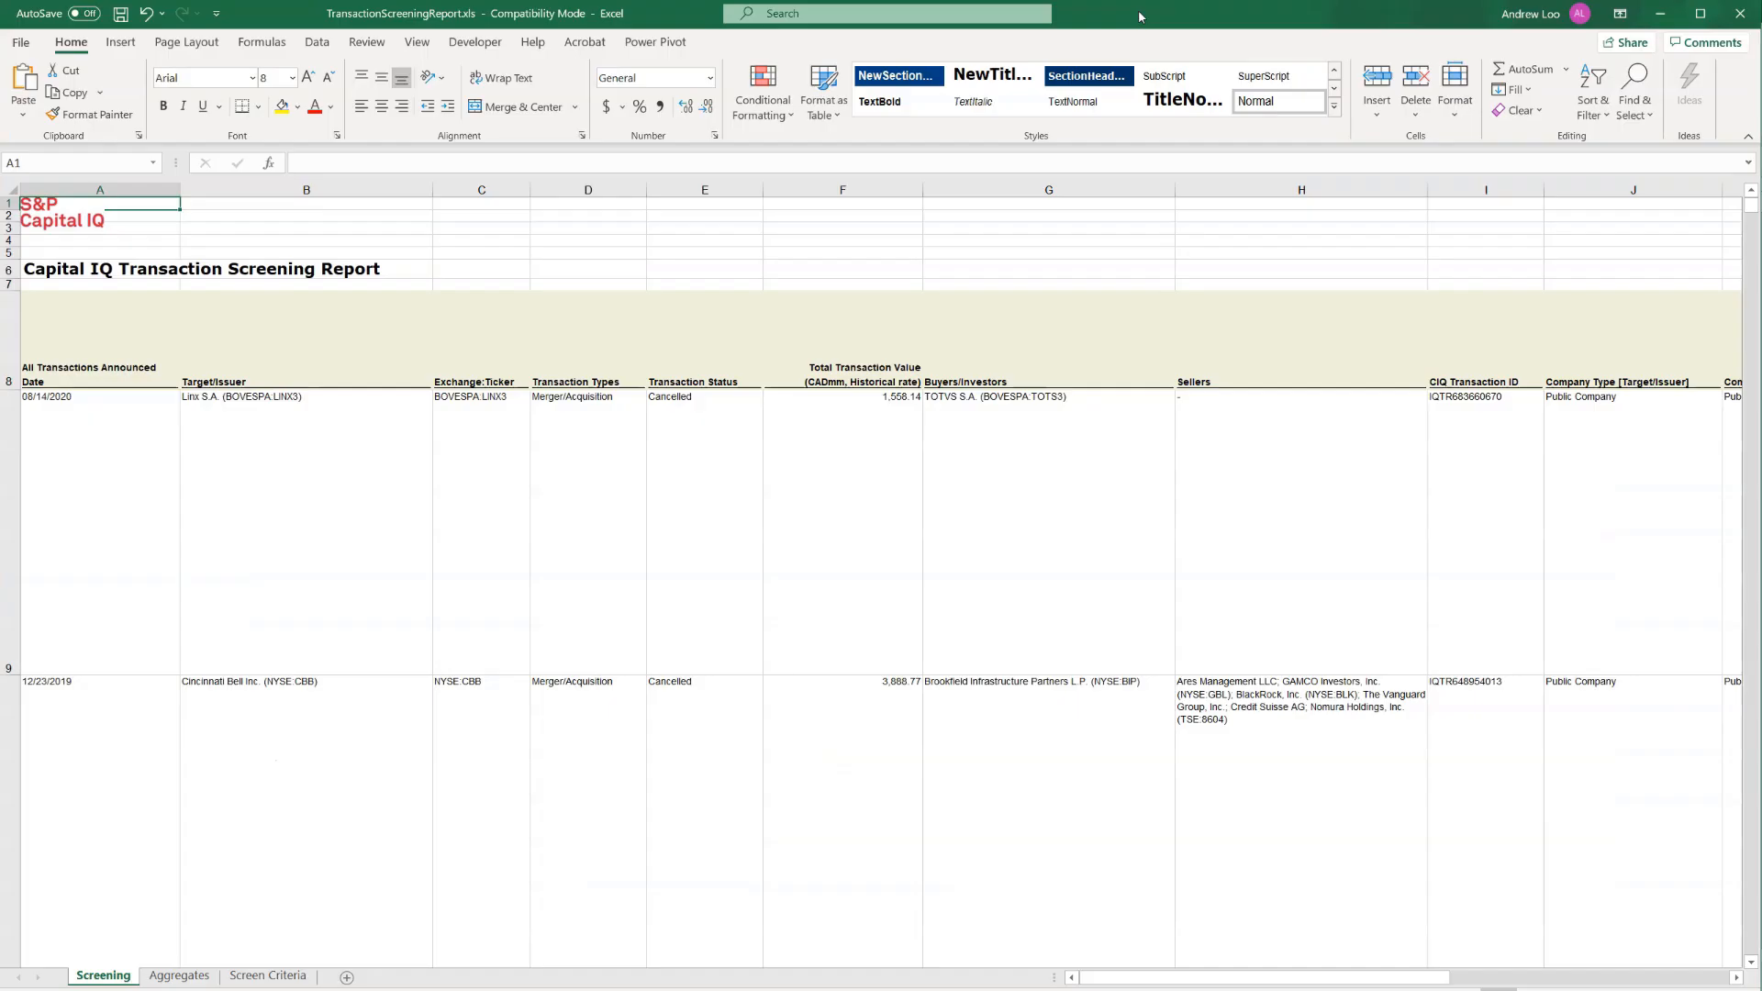
Look through the transaction rows on the Screening sheet of the exported TransactionScreeningReport.xls in Excel.
left_click(960, 414)
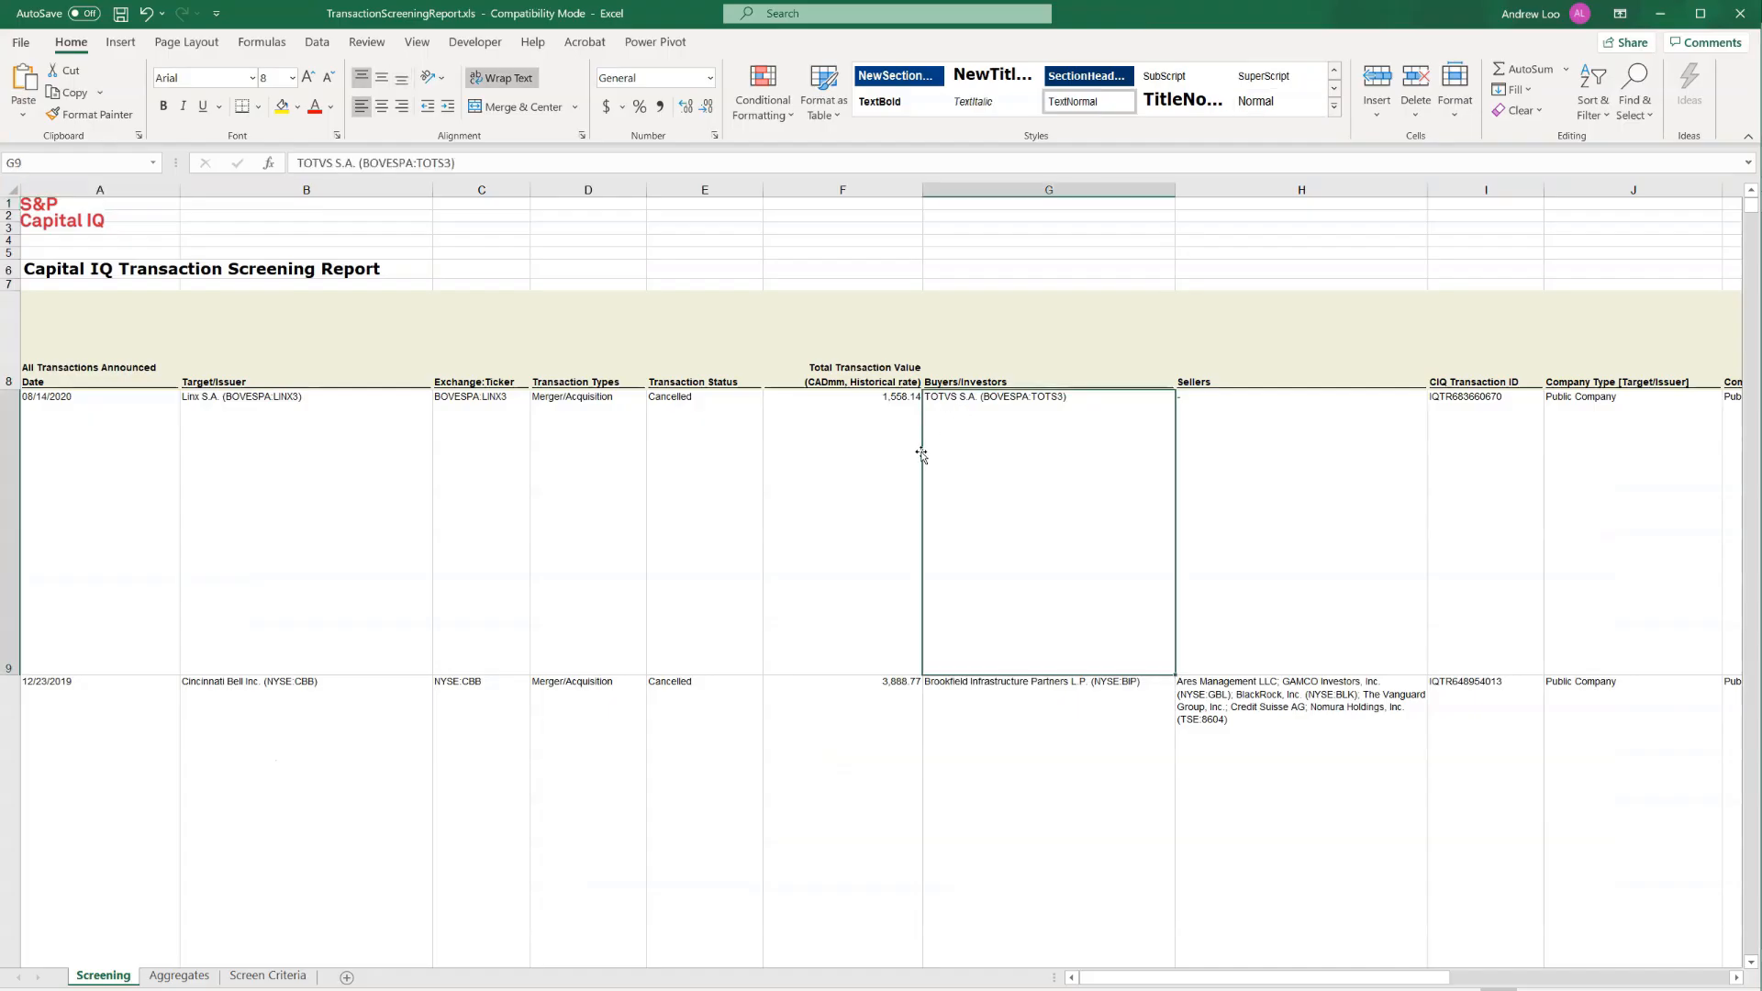
scroll(601, 632, "down", 3)
scroll(601, 632, "up", 3)
scroll(684, 652, "down", 6)
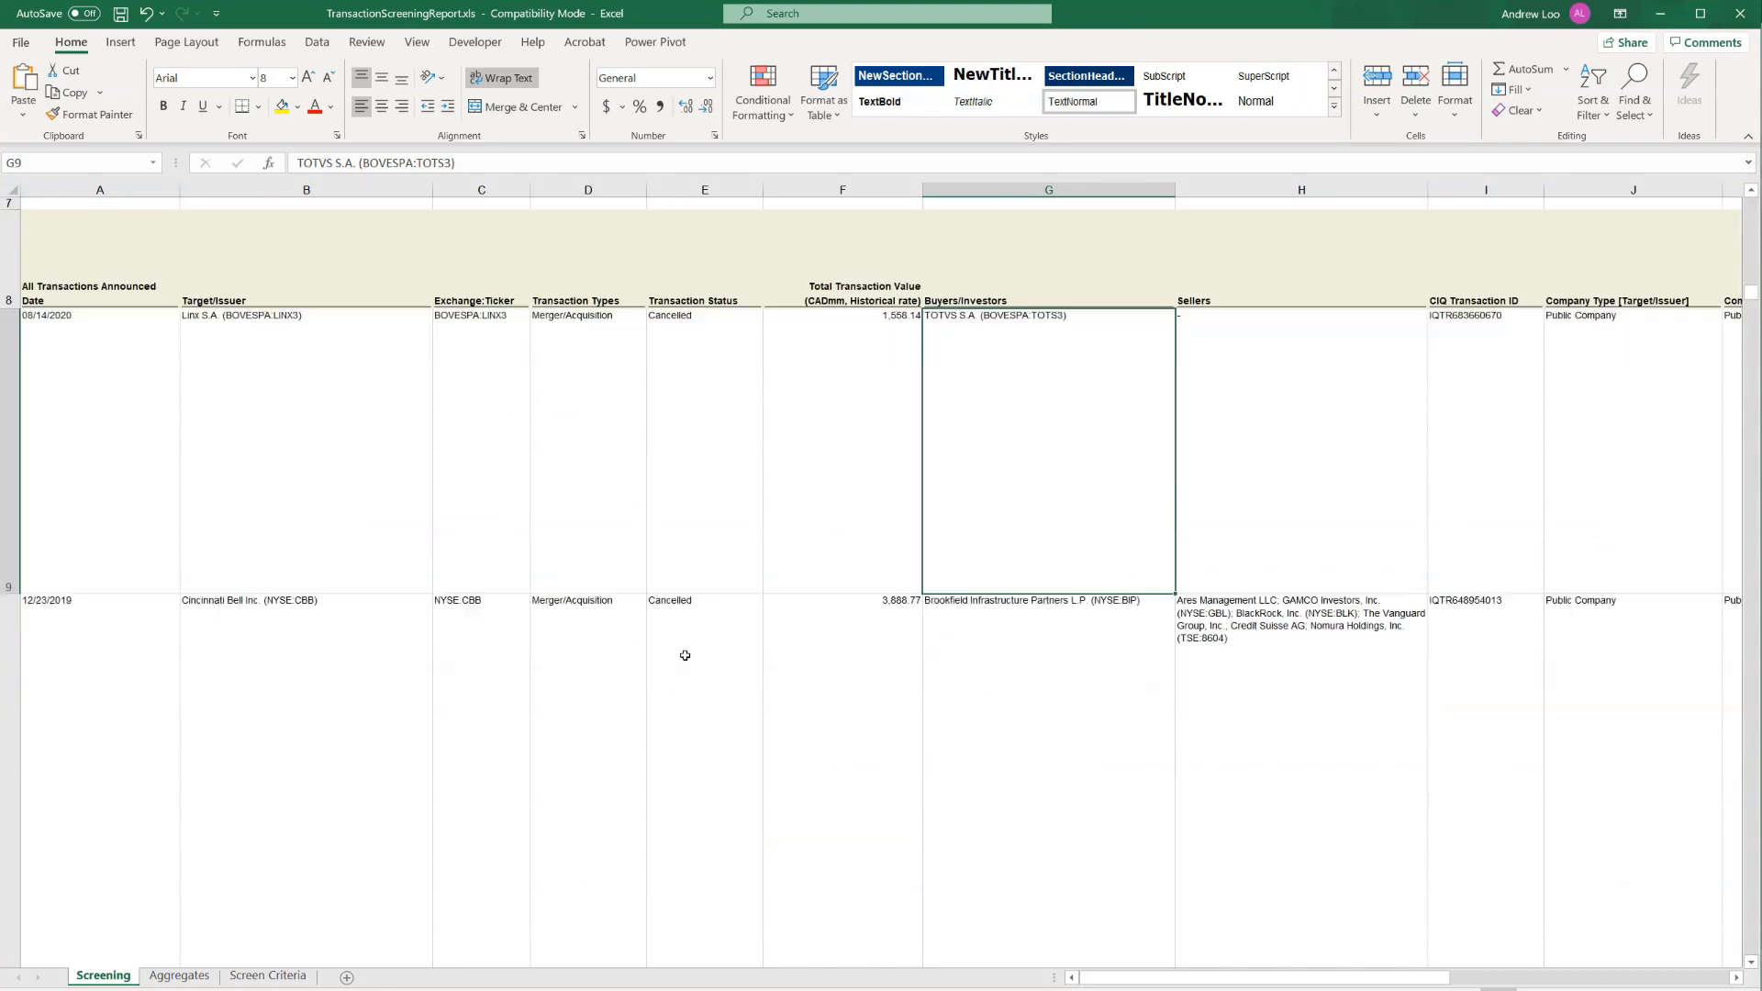
left_click(689, 701)
scroll(693, 704, "down", 5)
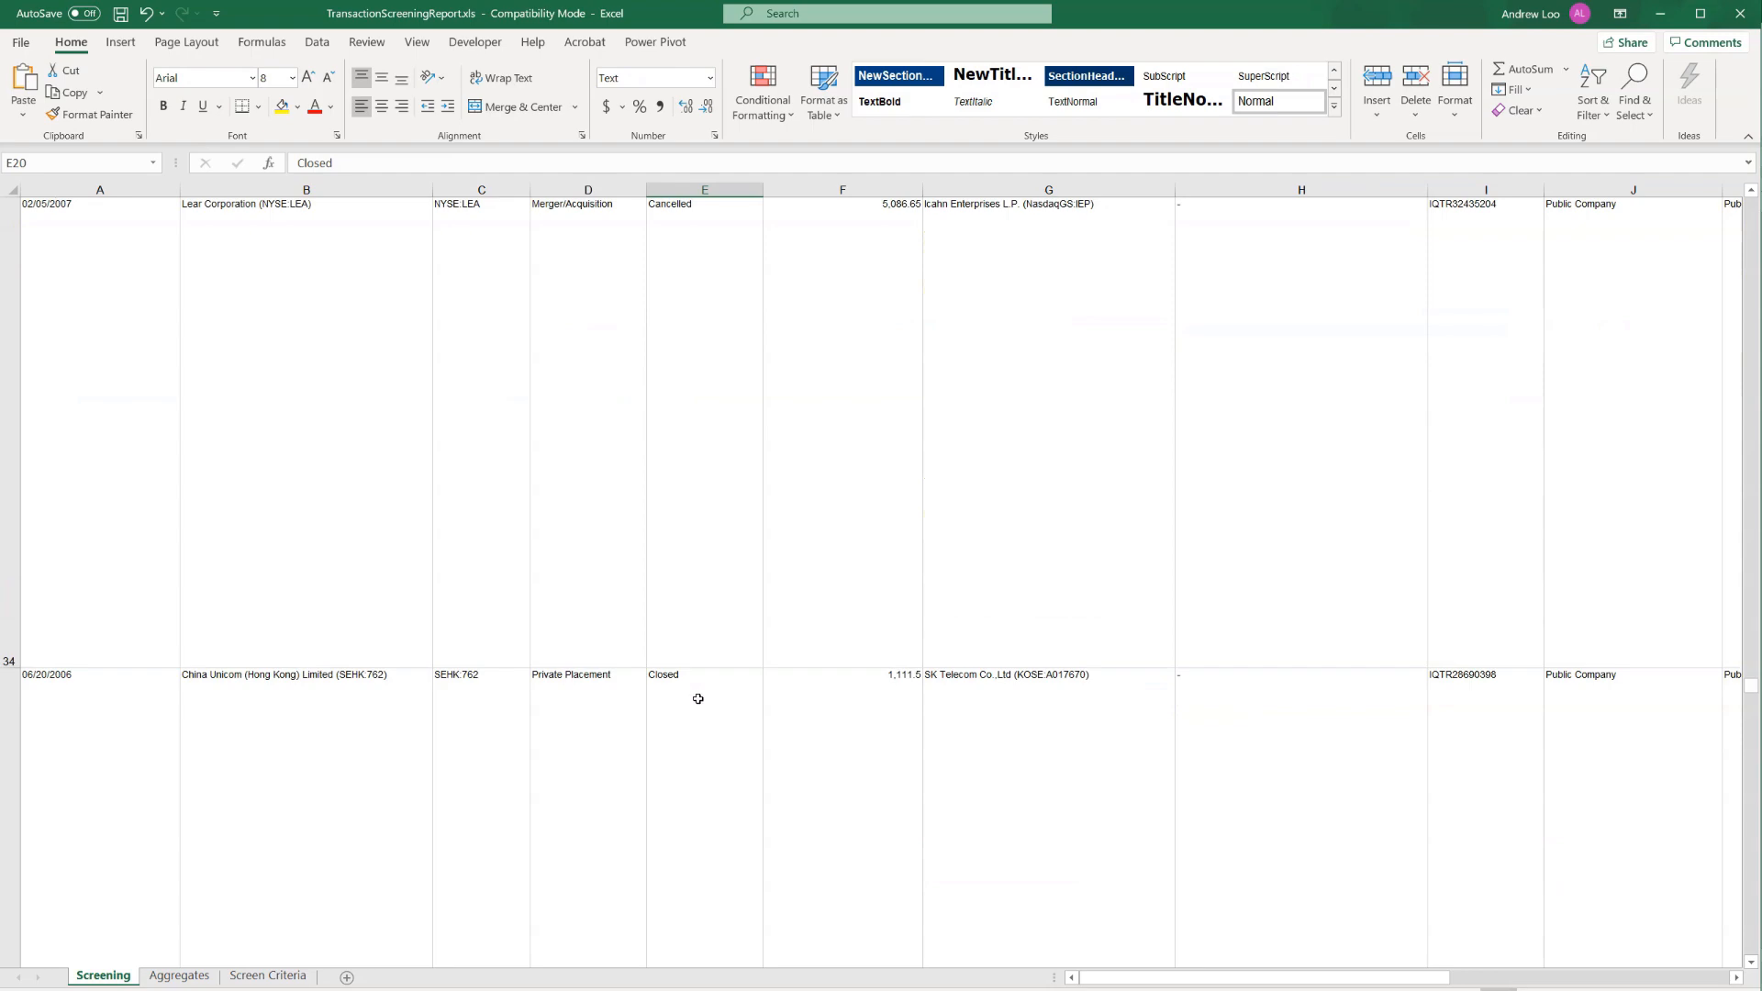
scroll(698, 699, "up", 9)
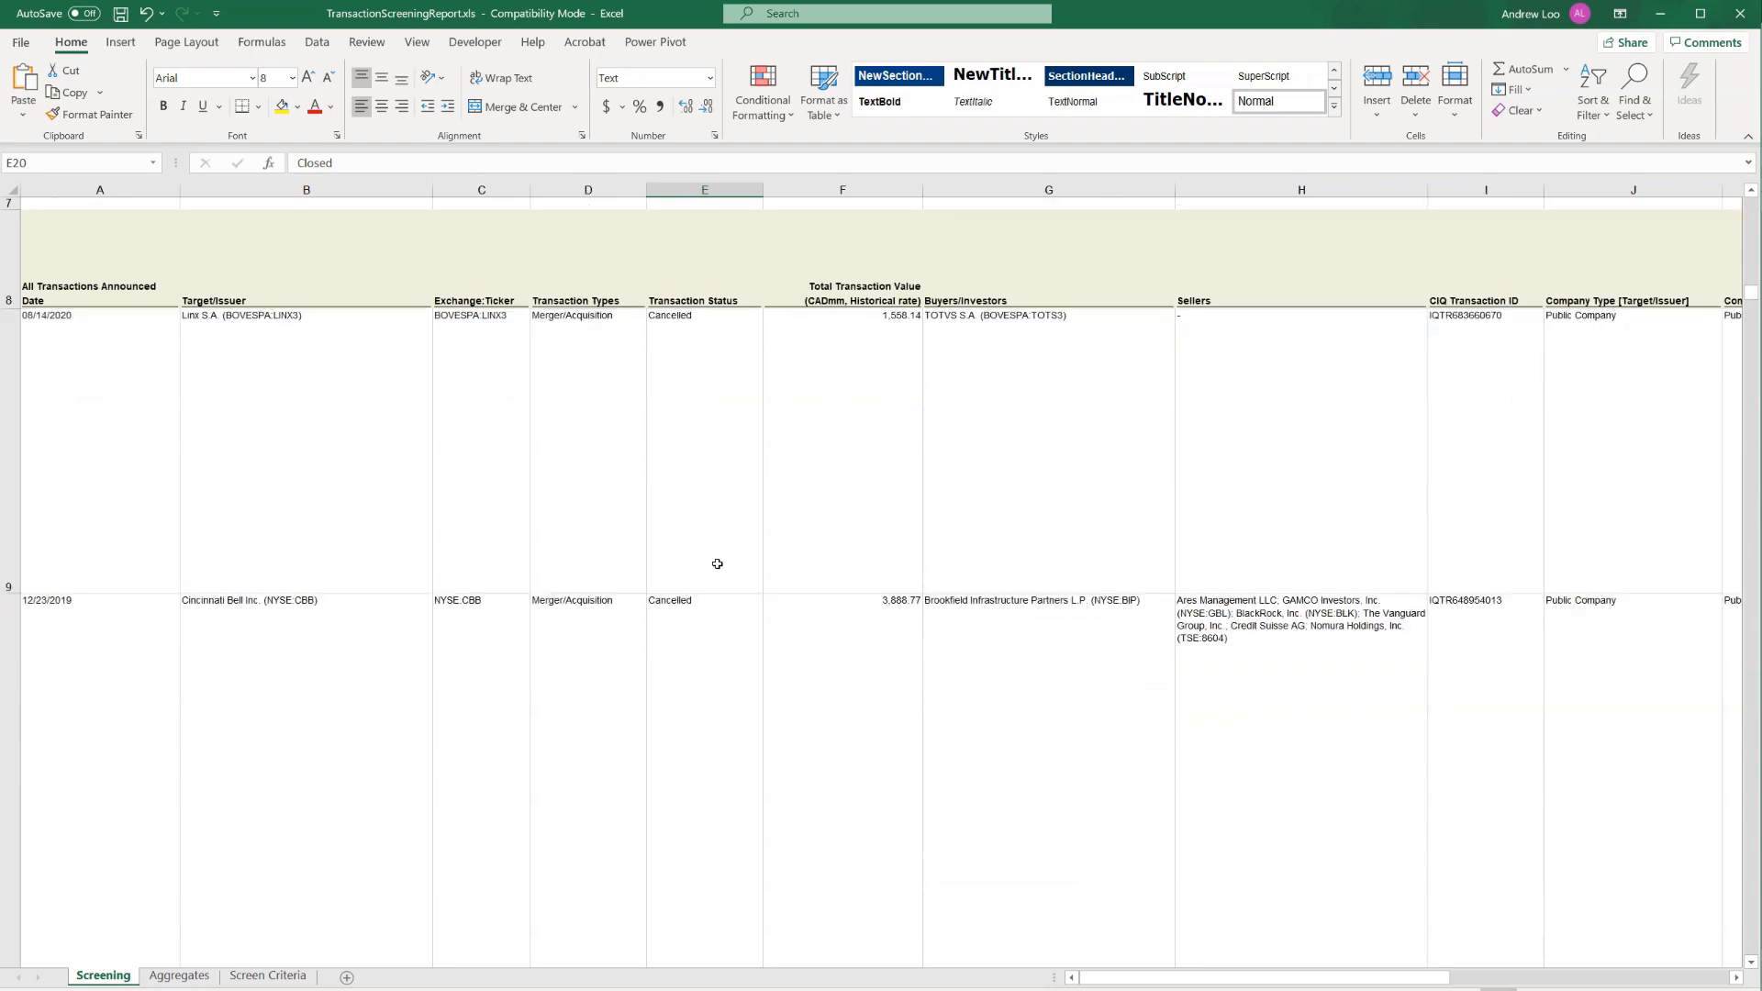
scroll(697, 707, "down", 8)
left_click(703, 788)
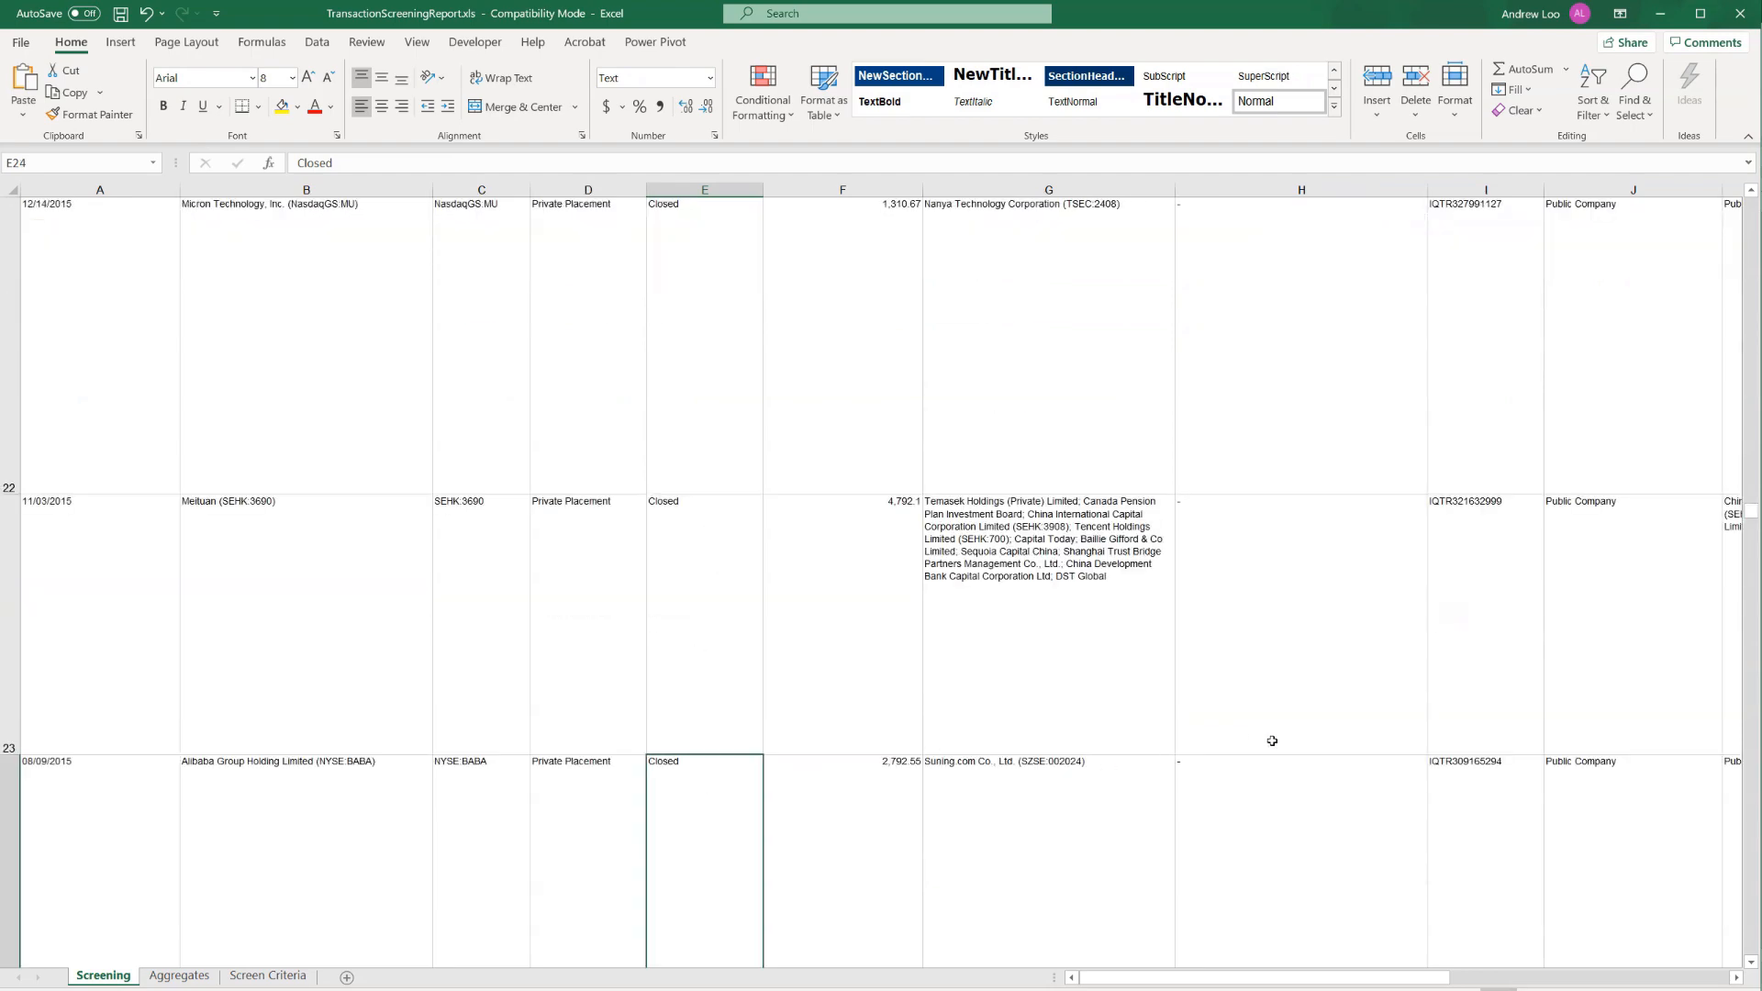
Examine the two valuation multiples and the buyer for the Alibaba Group Holding transaction in row 24.
scroll(1272, 740, "right", 6)
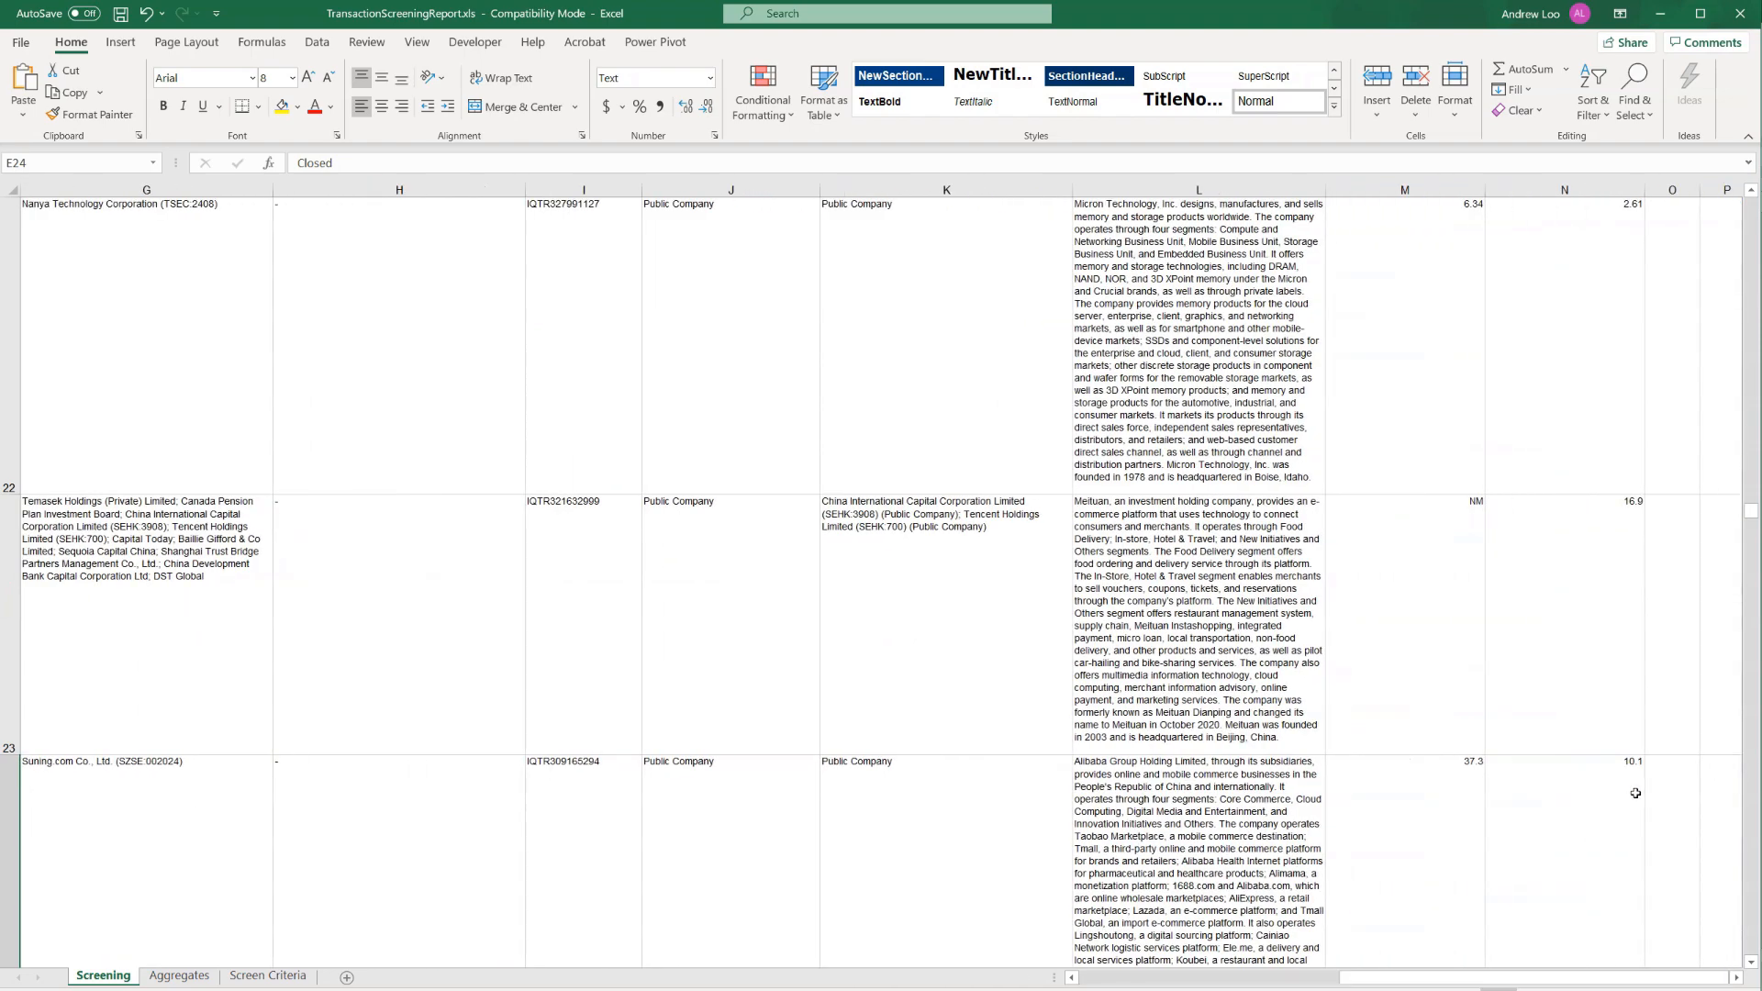
left_click_drag(1635, 793, 1432, 820)
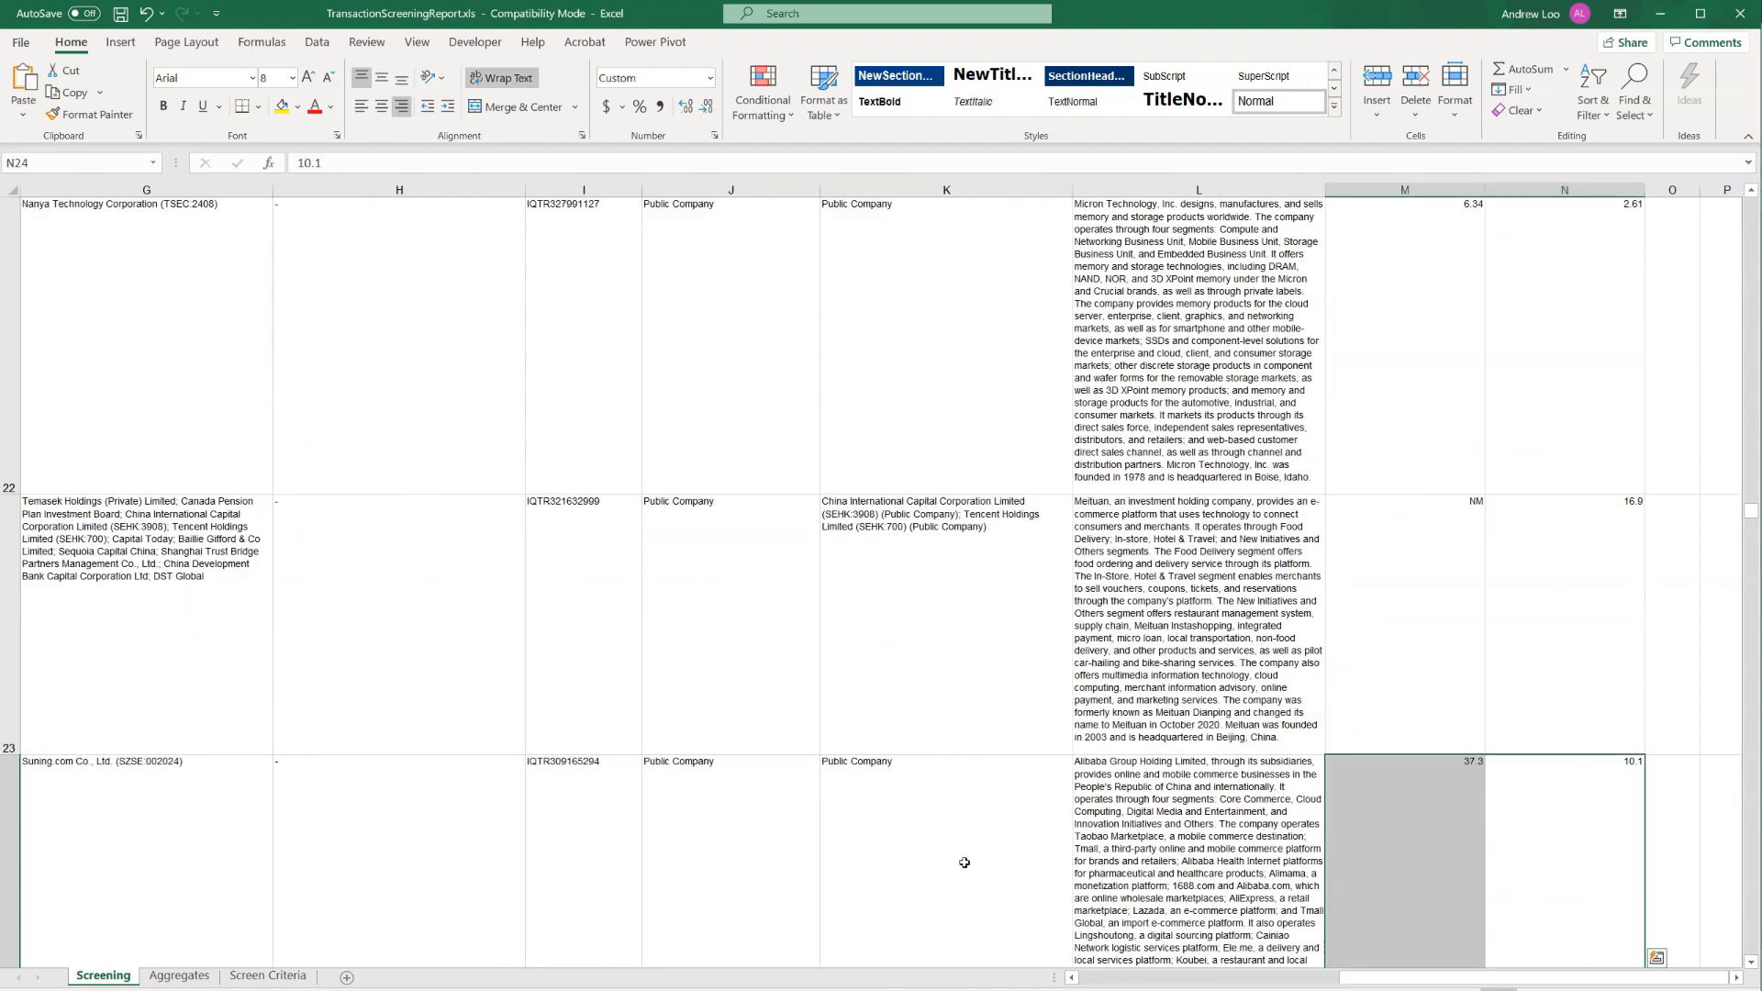
left_click(171, 876)
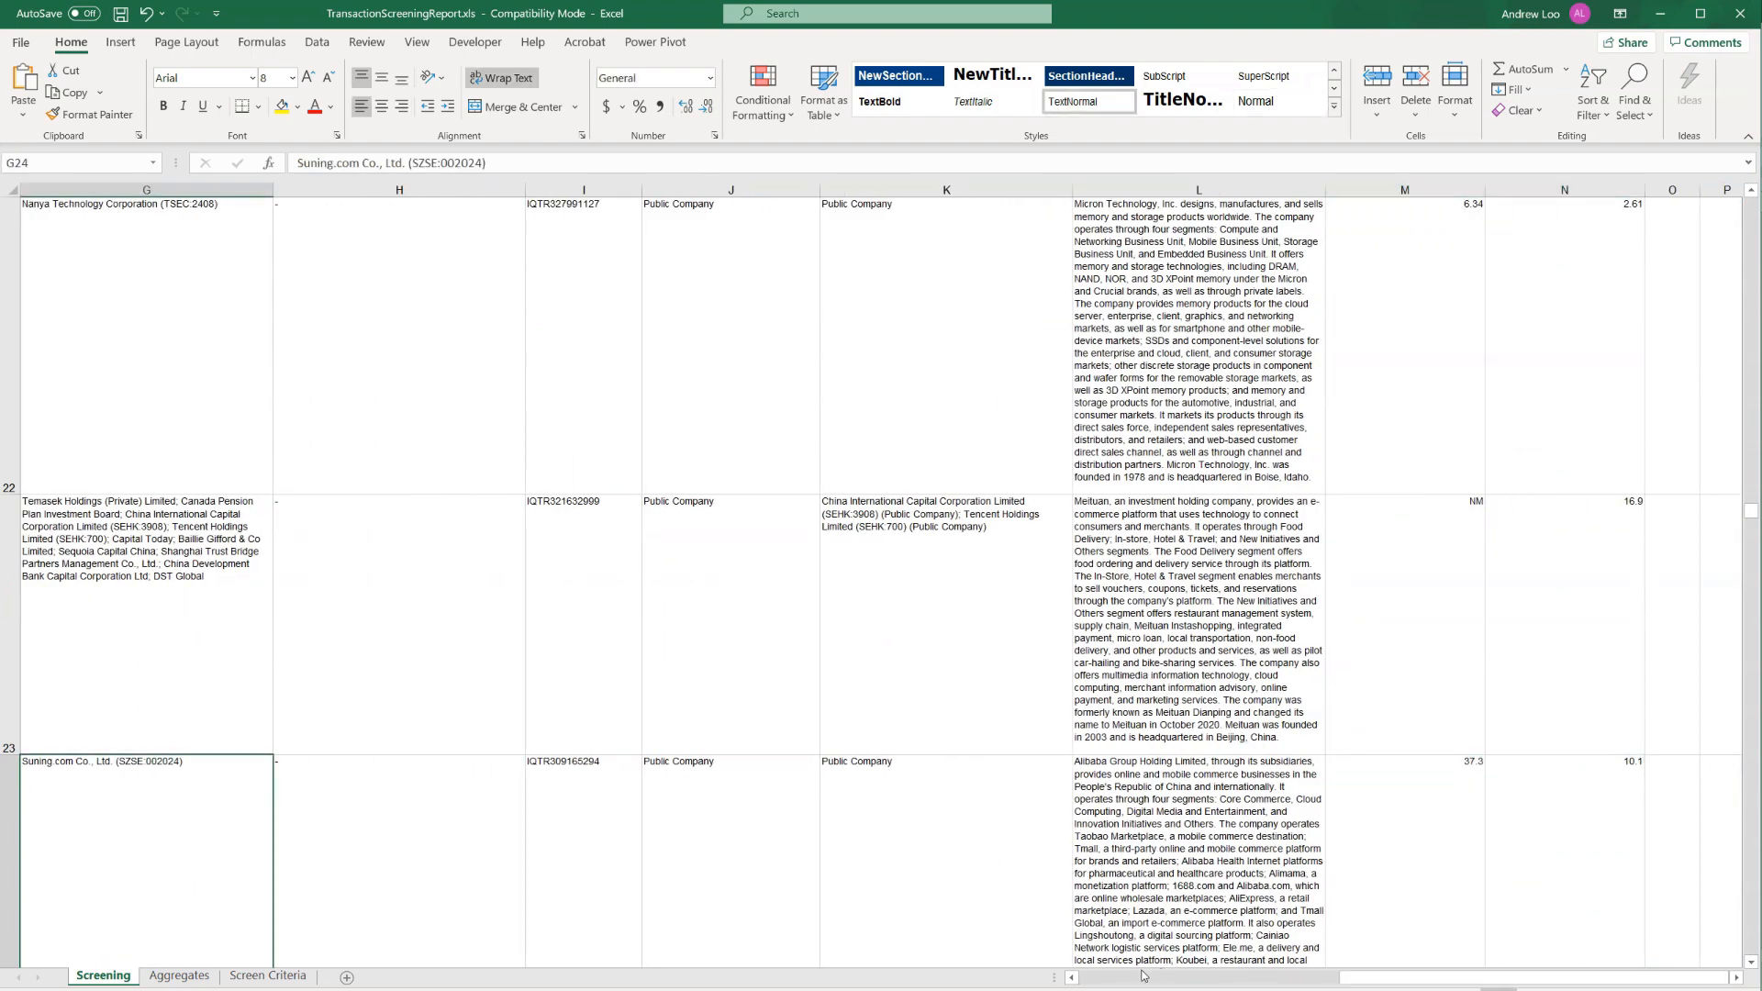
left_click(1142, 975)
scroll(839, 870, "up", 5)
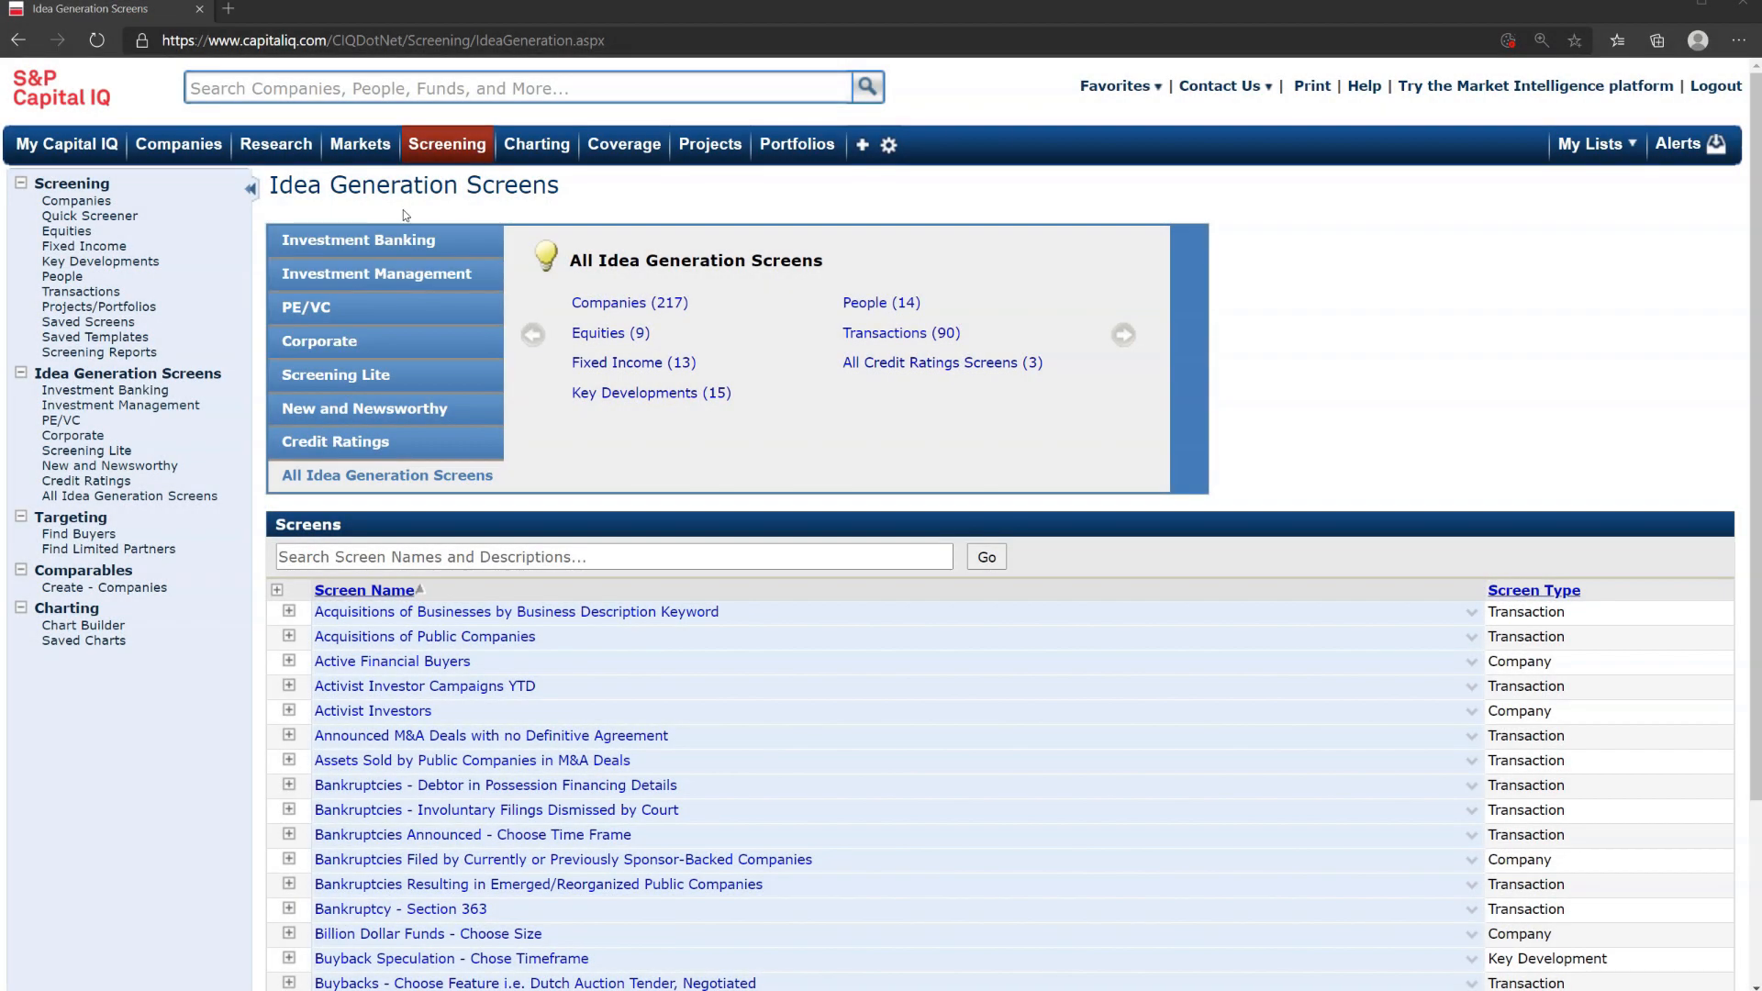
Open the "Companies Actively Divesting Assets" screen from Capital IQ's Investment Banking idea generation screens and view its results.
mouse_move(436, 144)
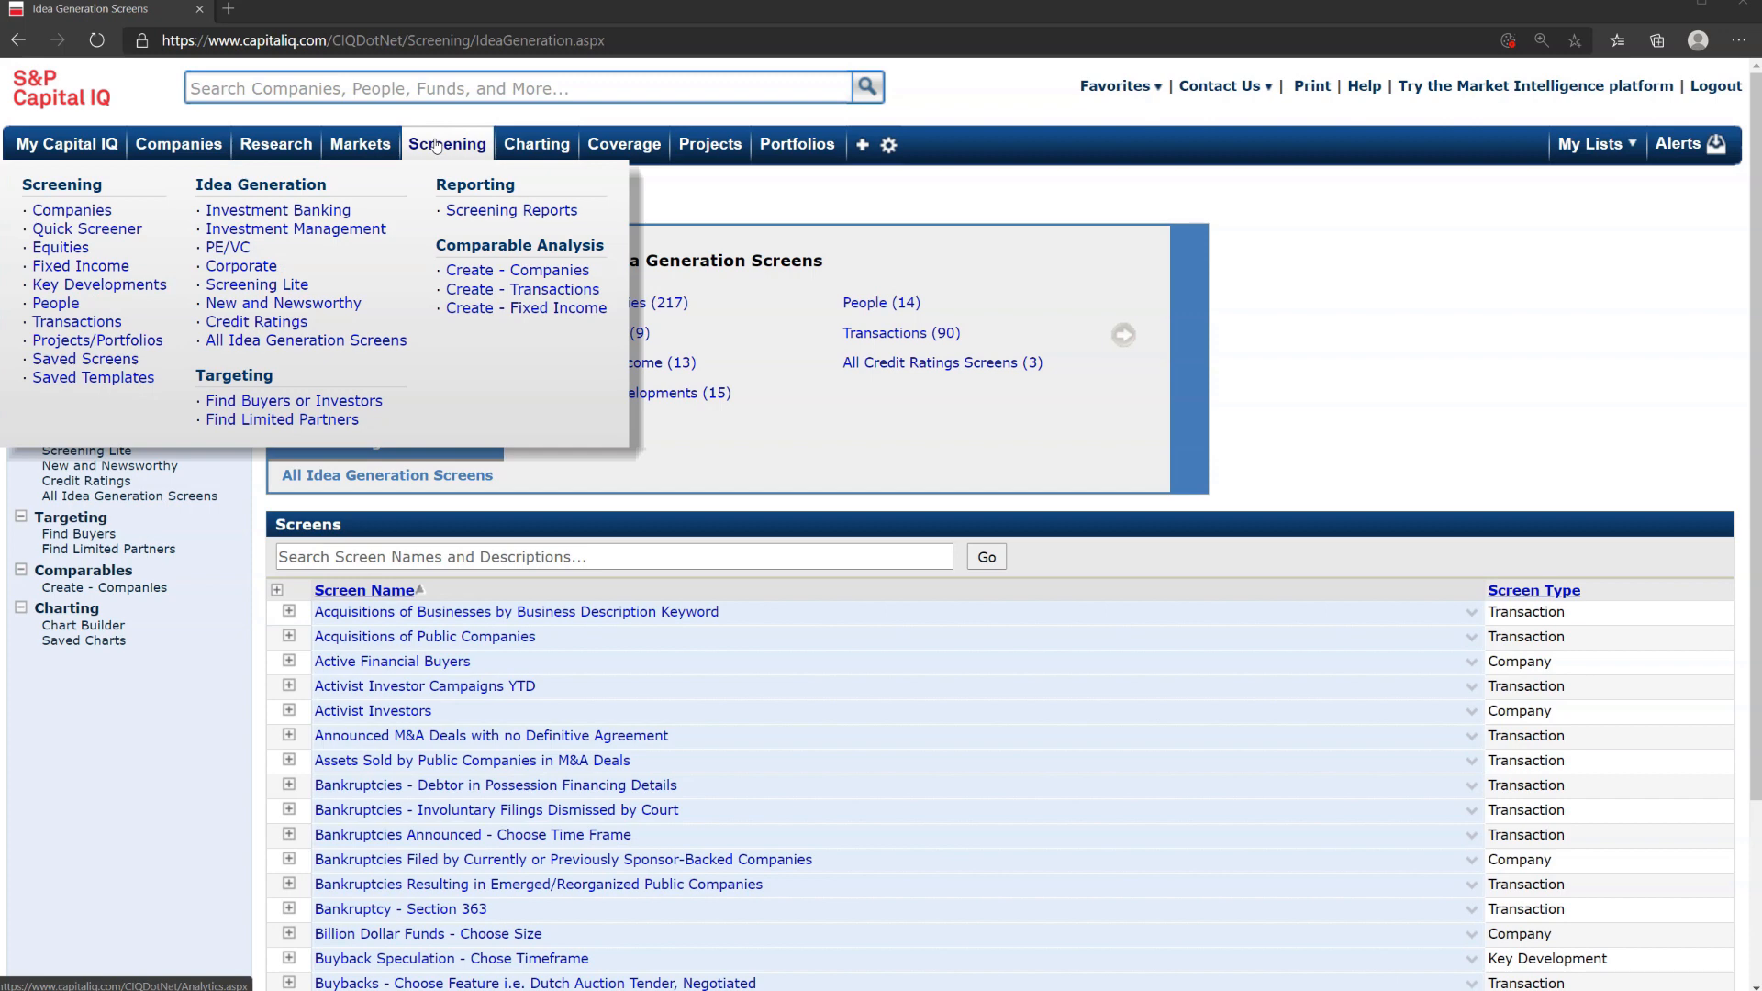
left_click(292, 194)
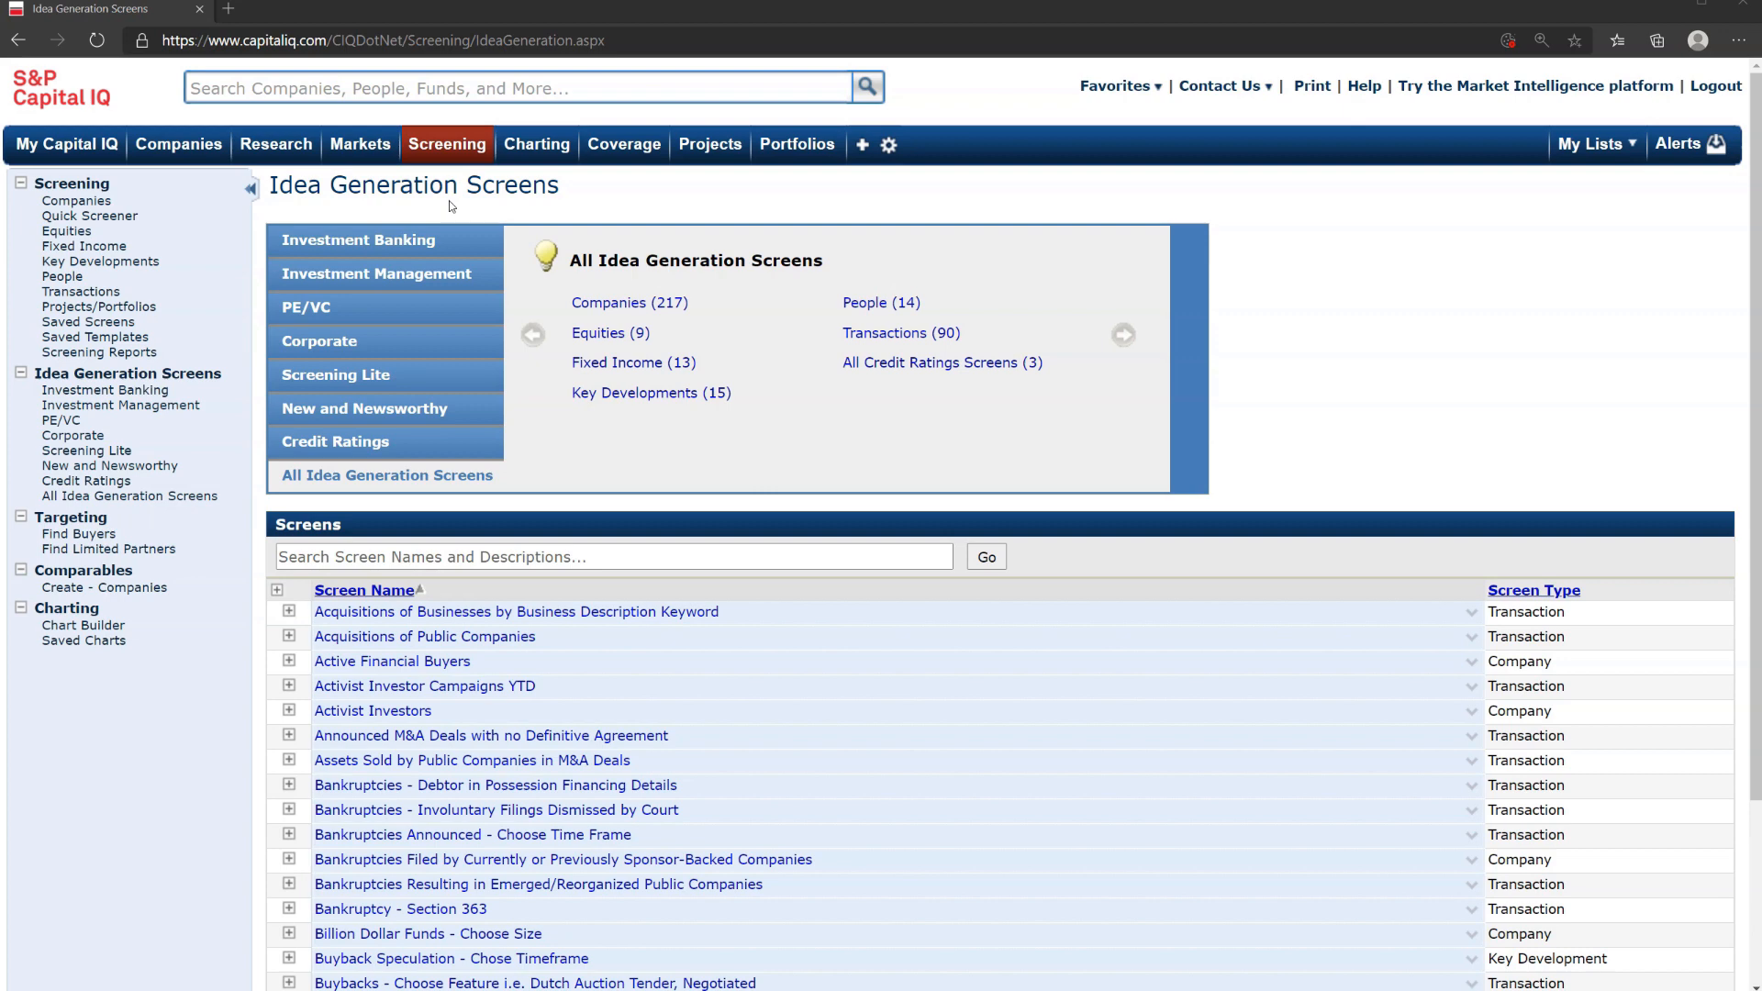
left_click(421, 239)
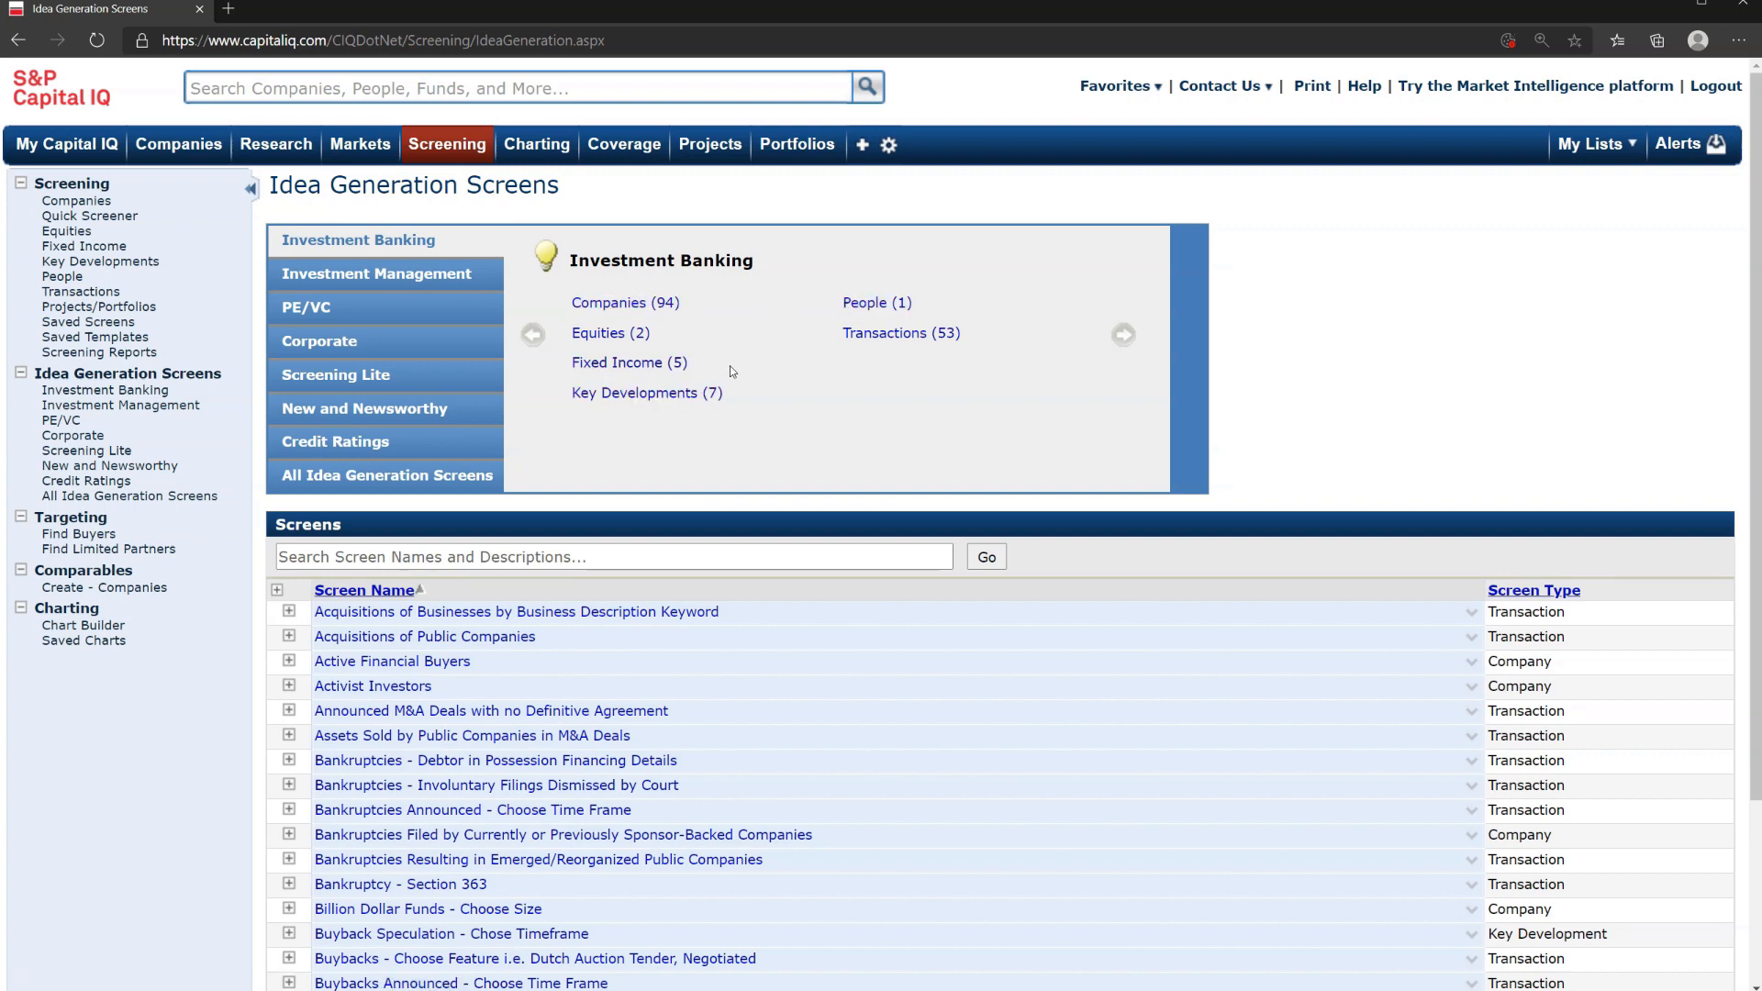
scroll(732, 370, "down", 2)
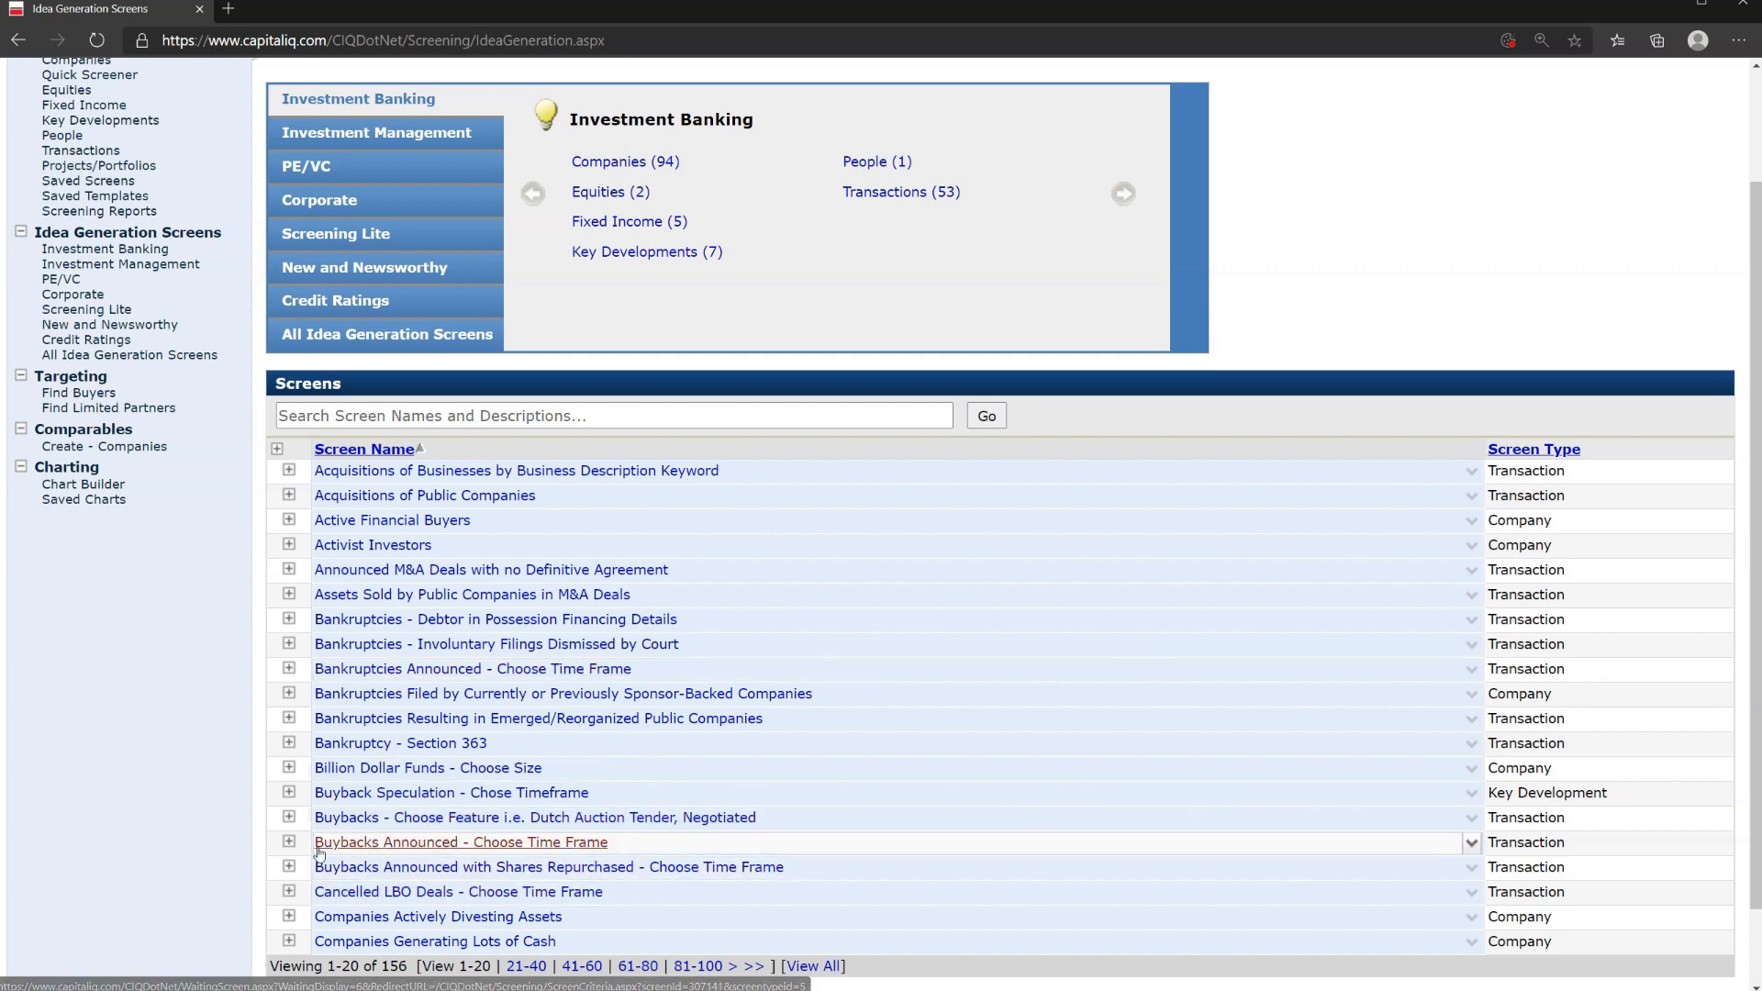
left_click(424, 921)
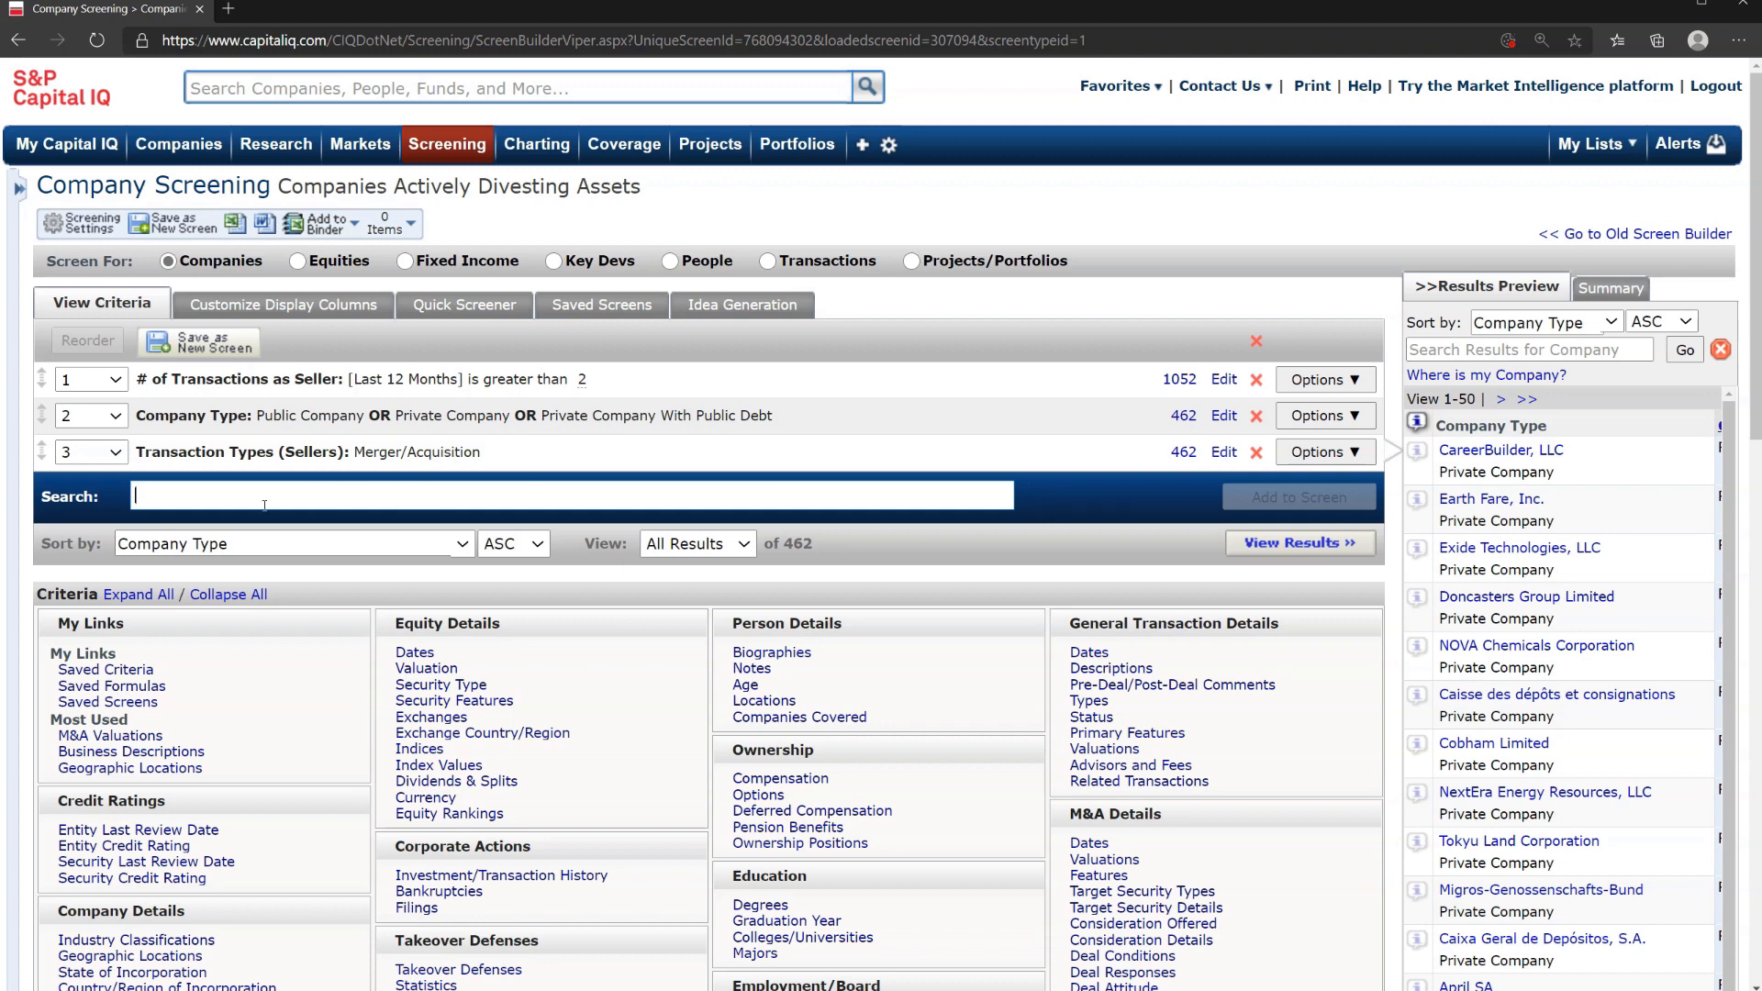
left_click(1282, 549)
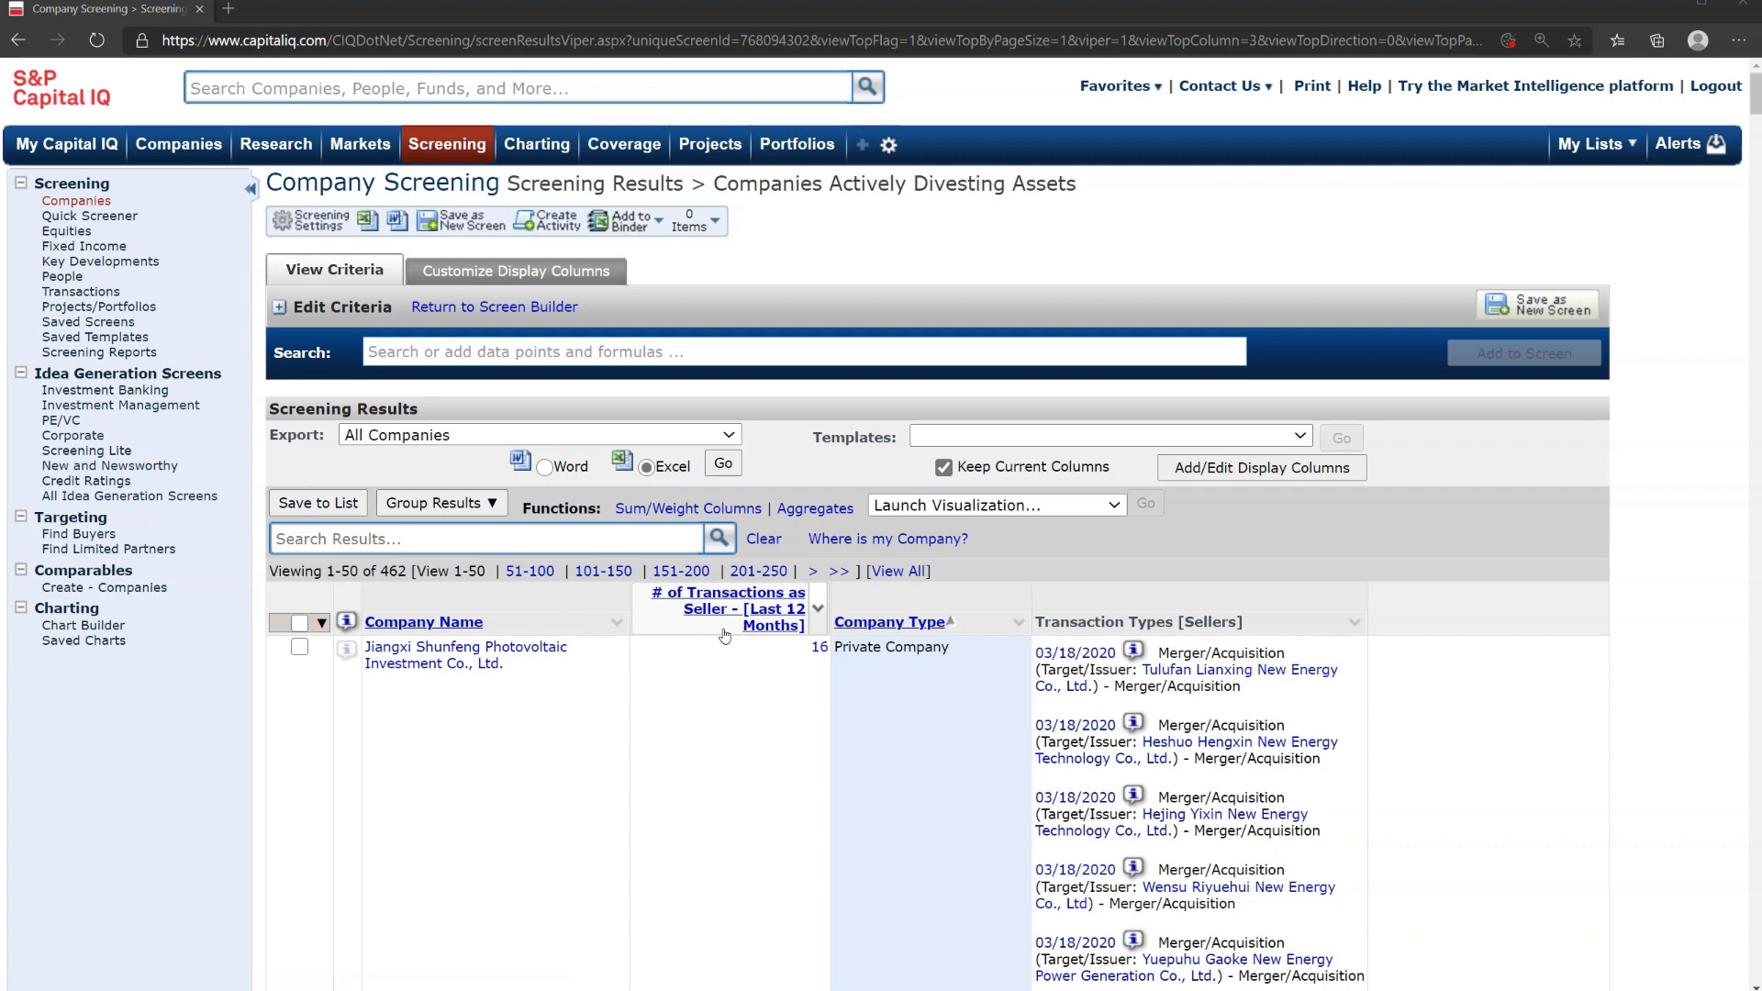
Open the "CEOs with Pedigree" person screen from the Investment Management idea generation screens.
mouse_move(447, 147)
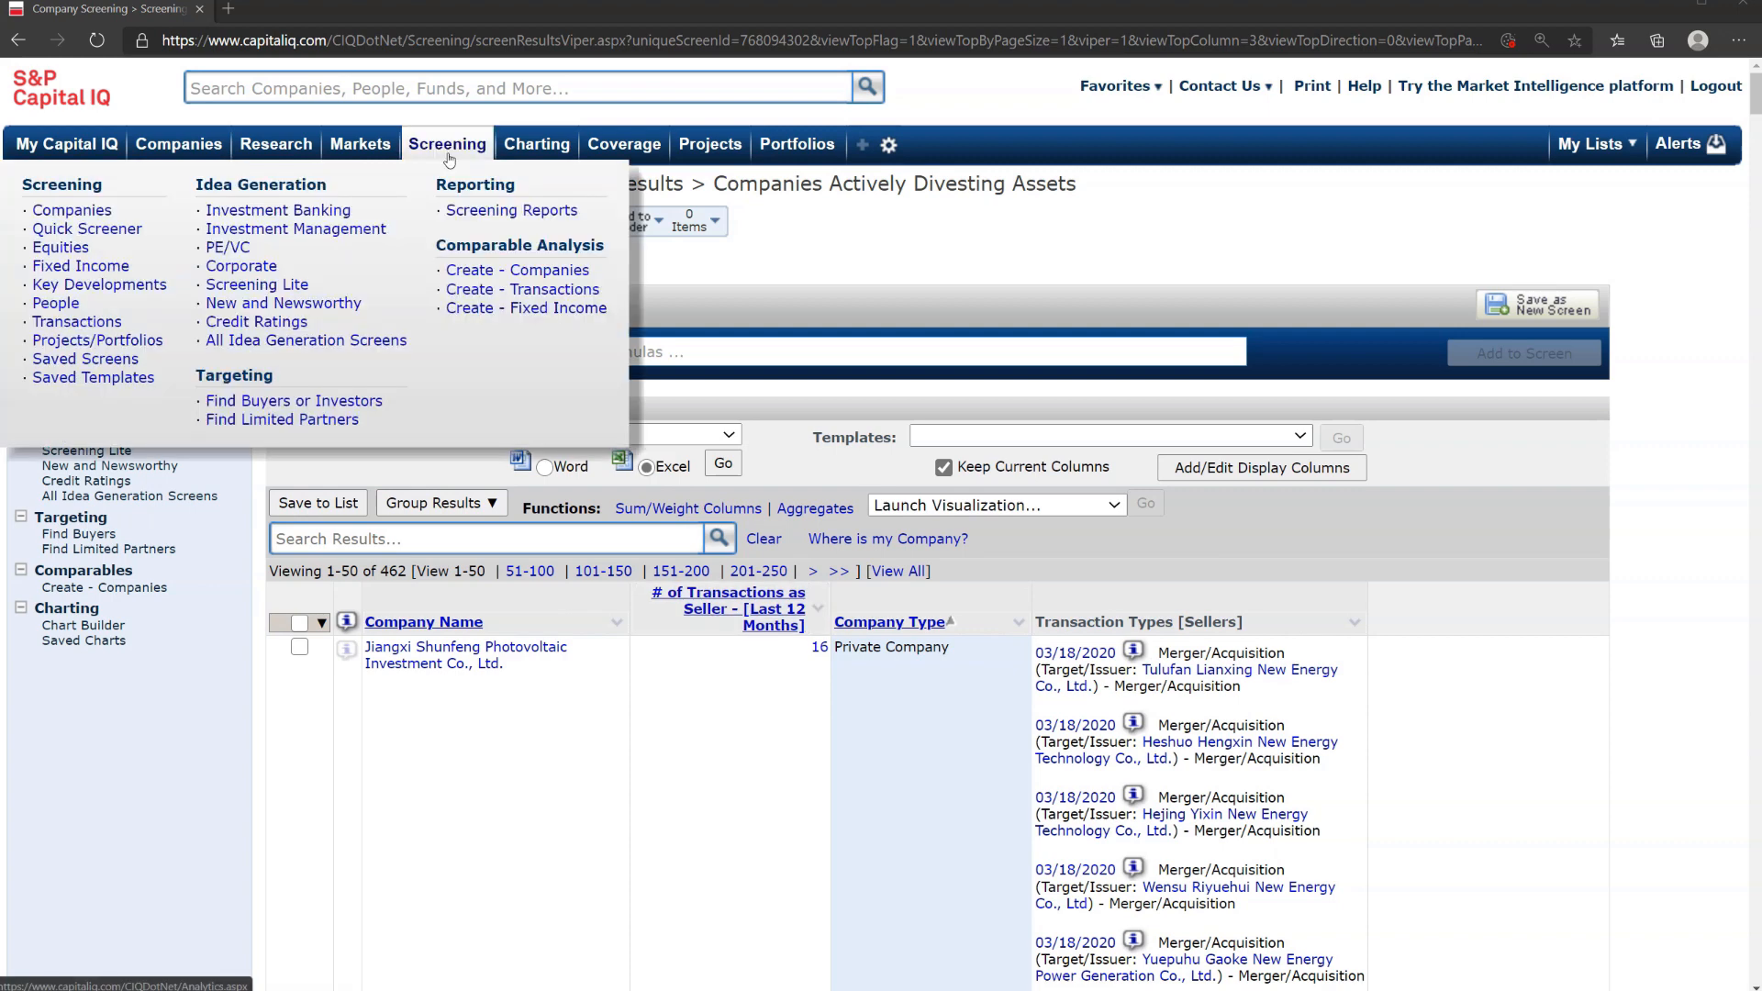
left_click(365, 233)
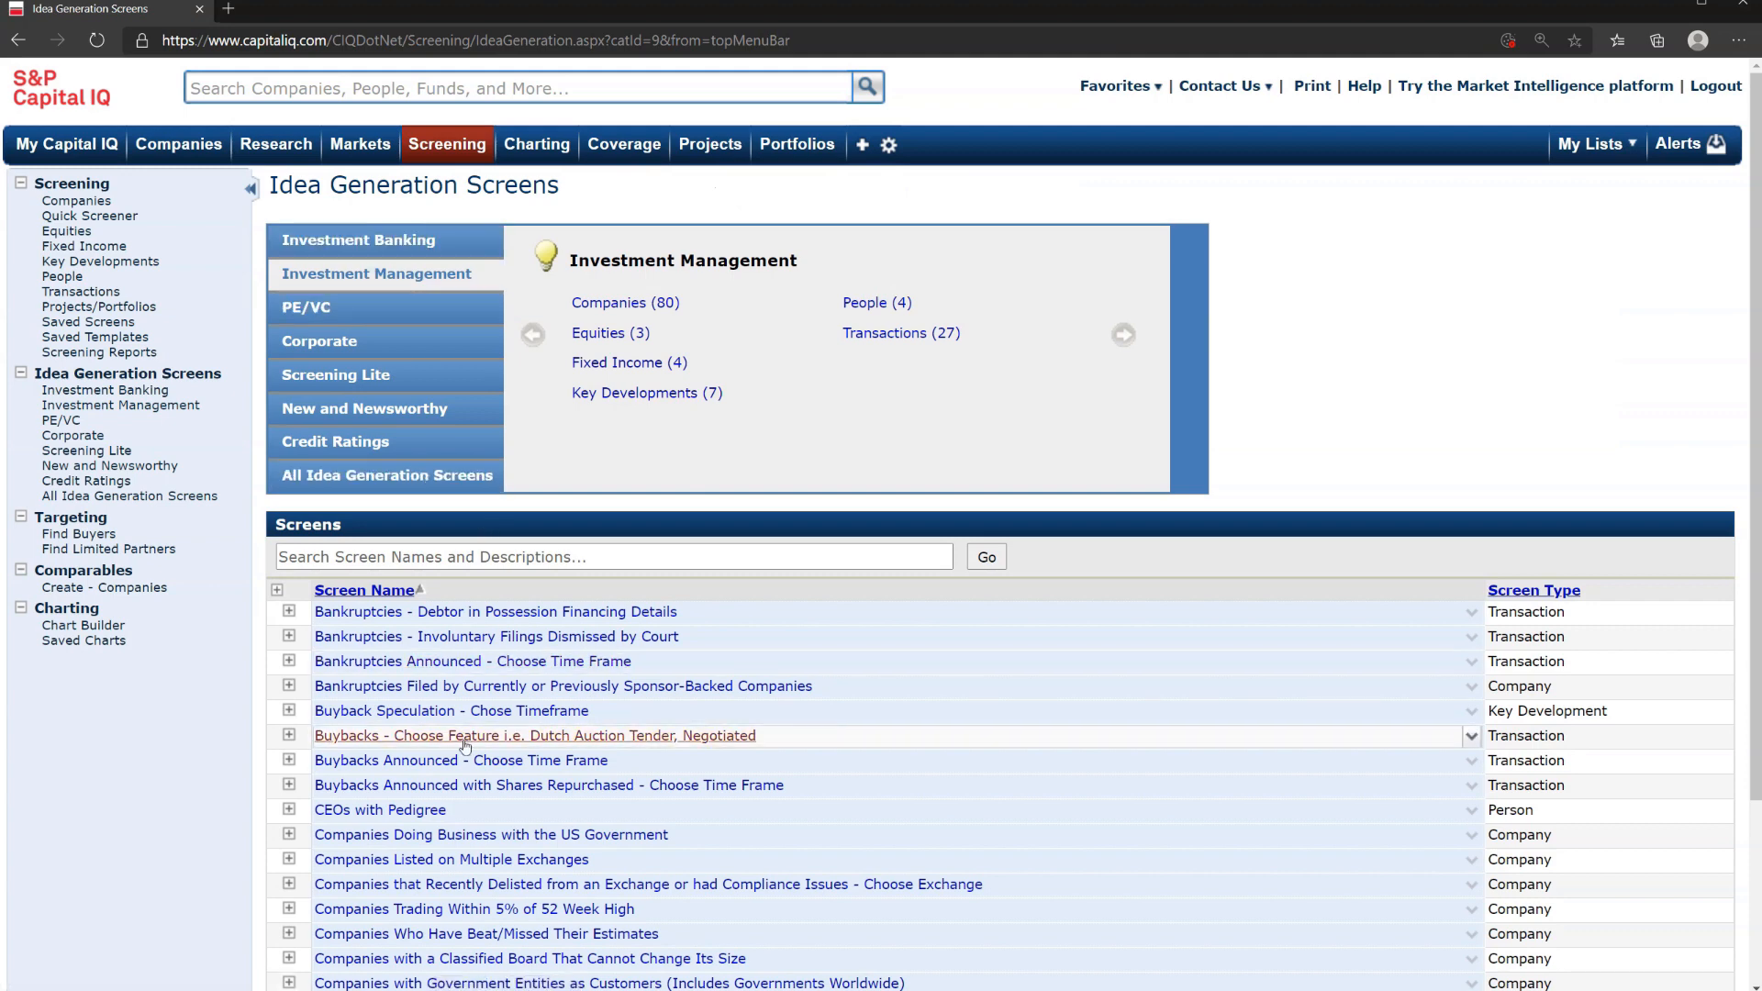
scroll(413, 731, "down", 3)
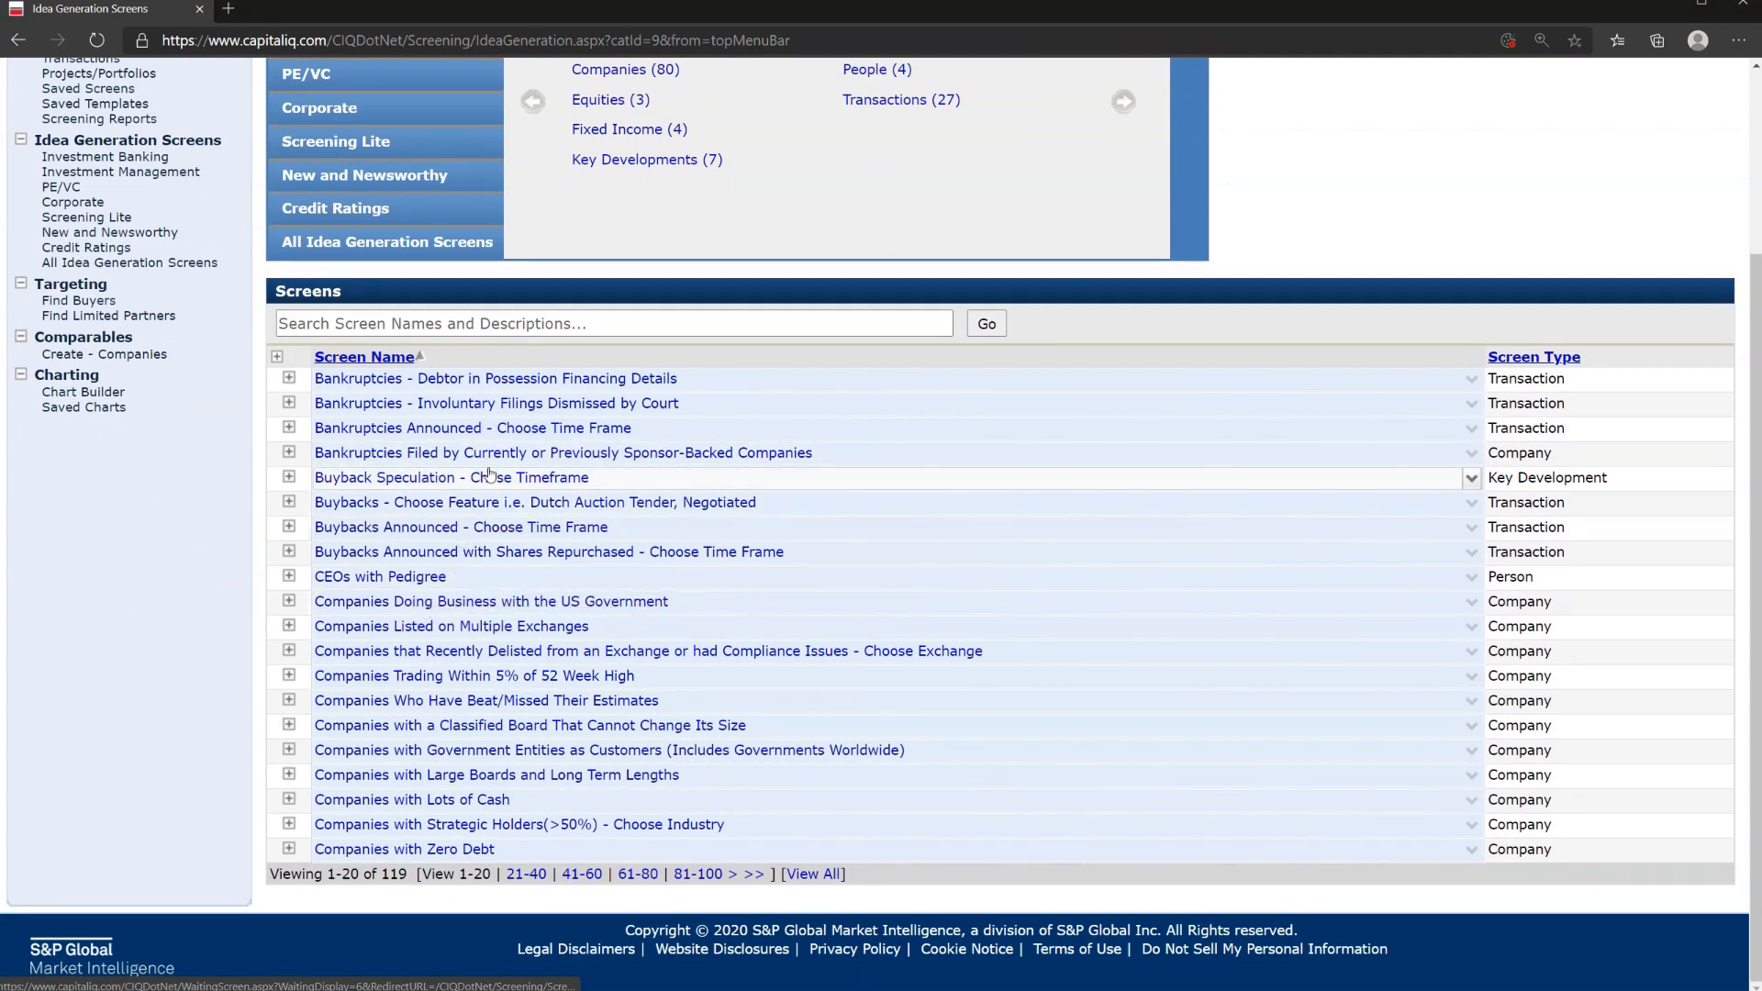
left_click(414, 583)
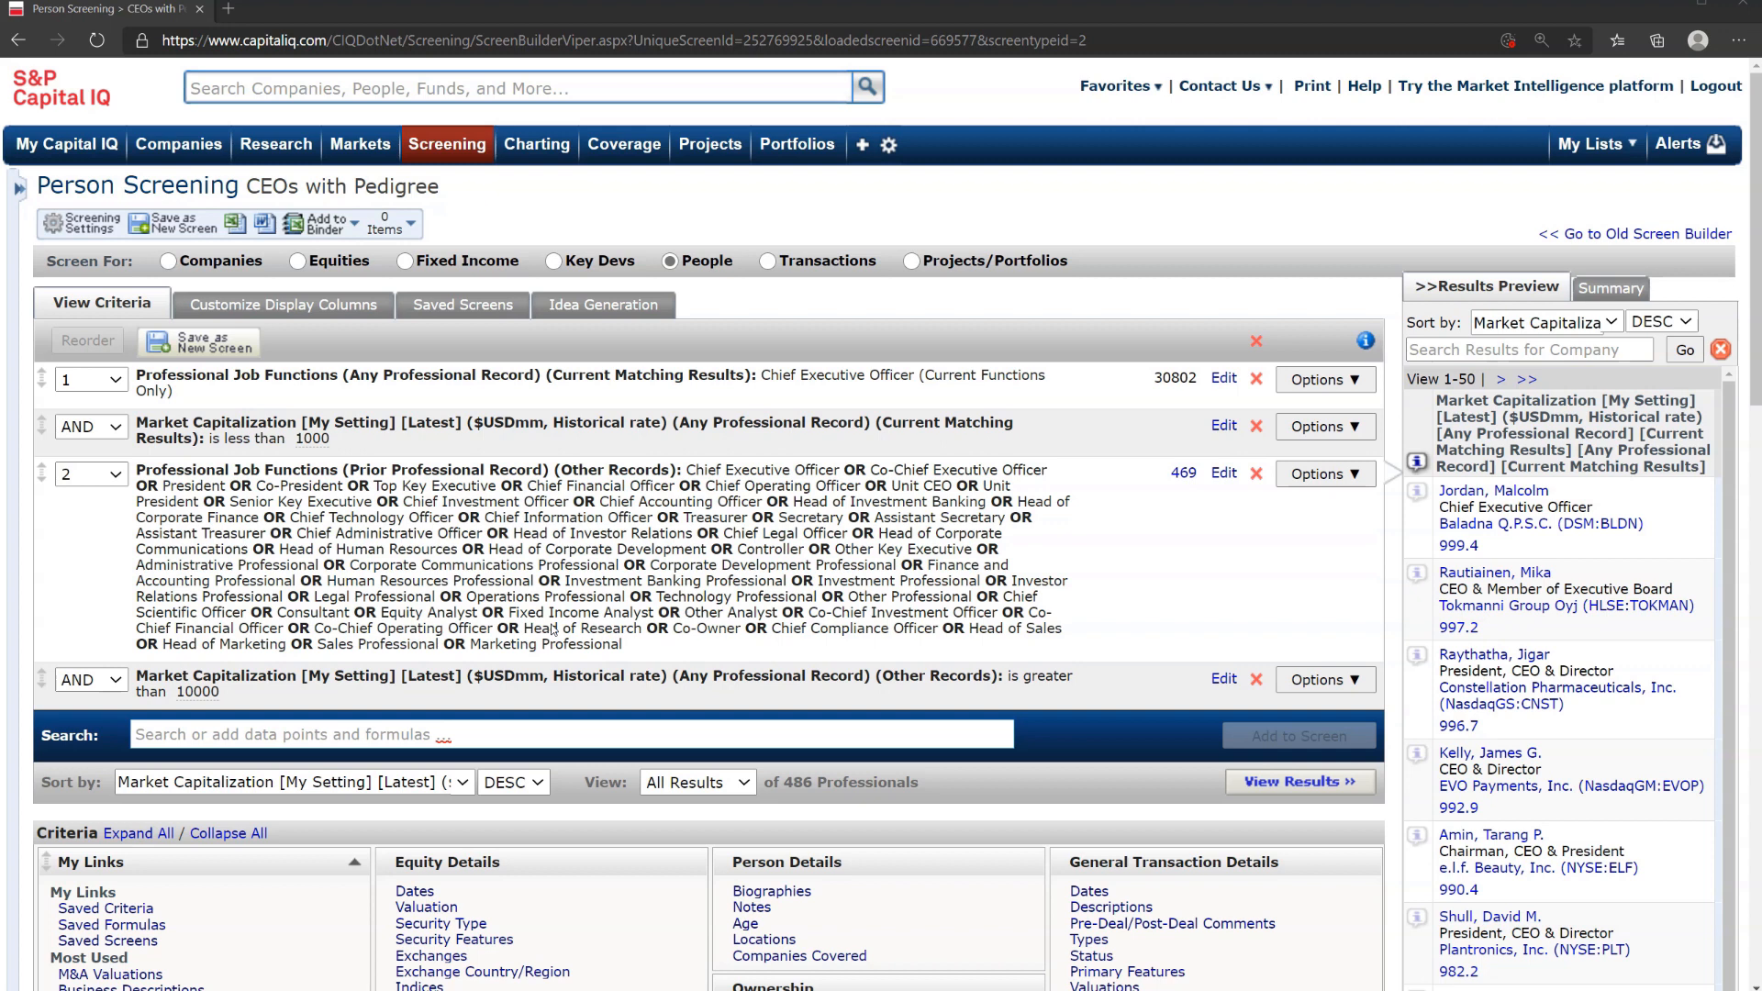
Open the "Companies Who Have Beat/Missed Their Estimates" screen from the PE/VC idea generation screens.
mouse_move(464, 151)
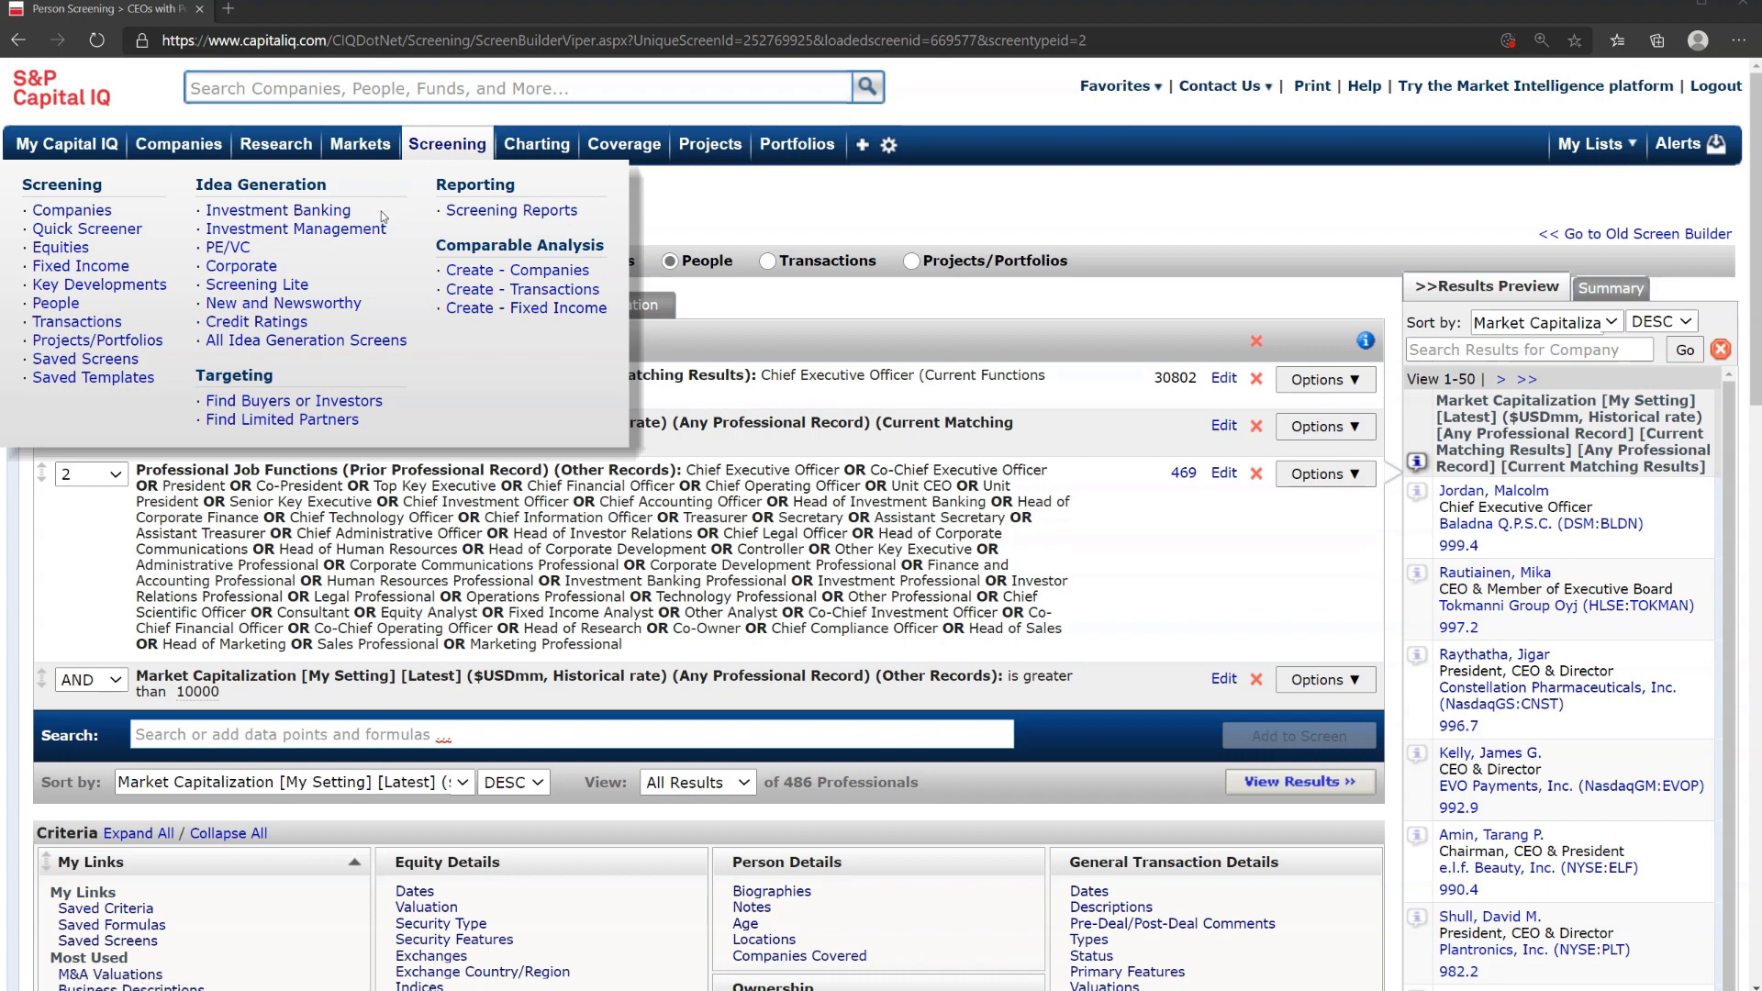
left_click(229, 248)
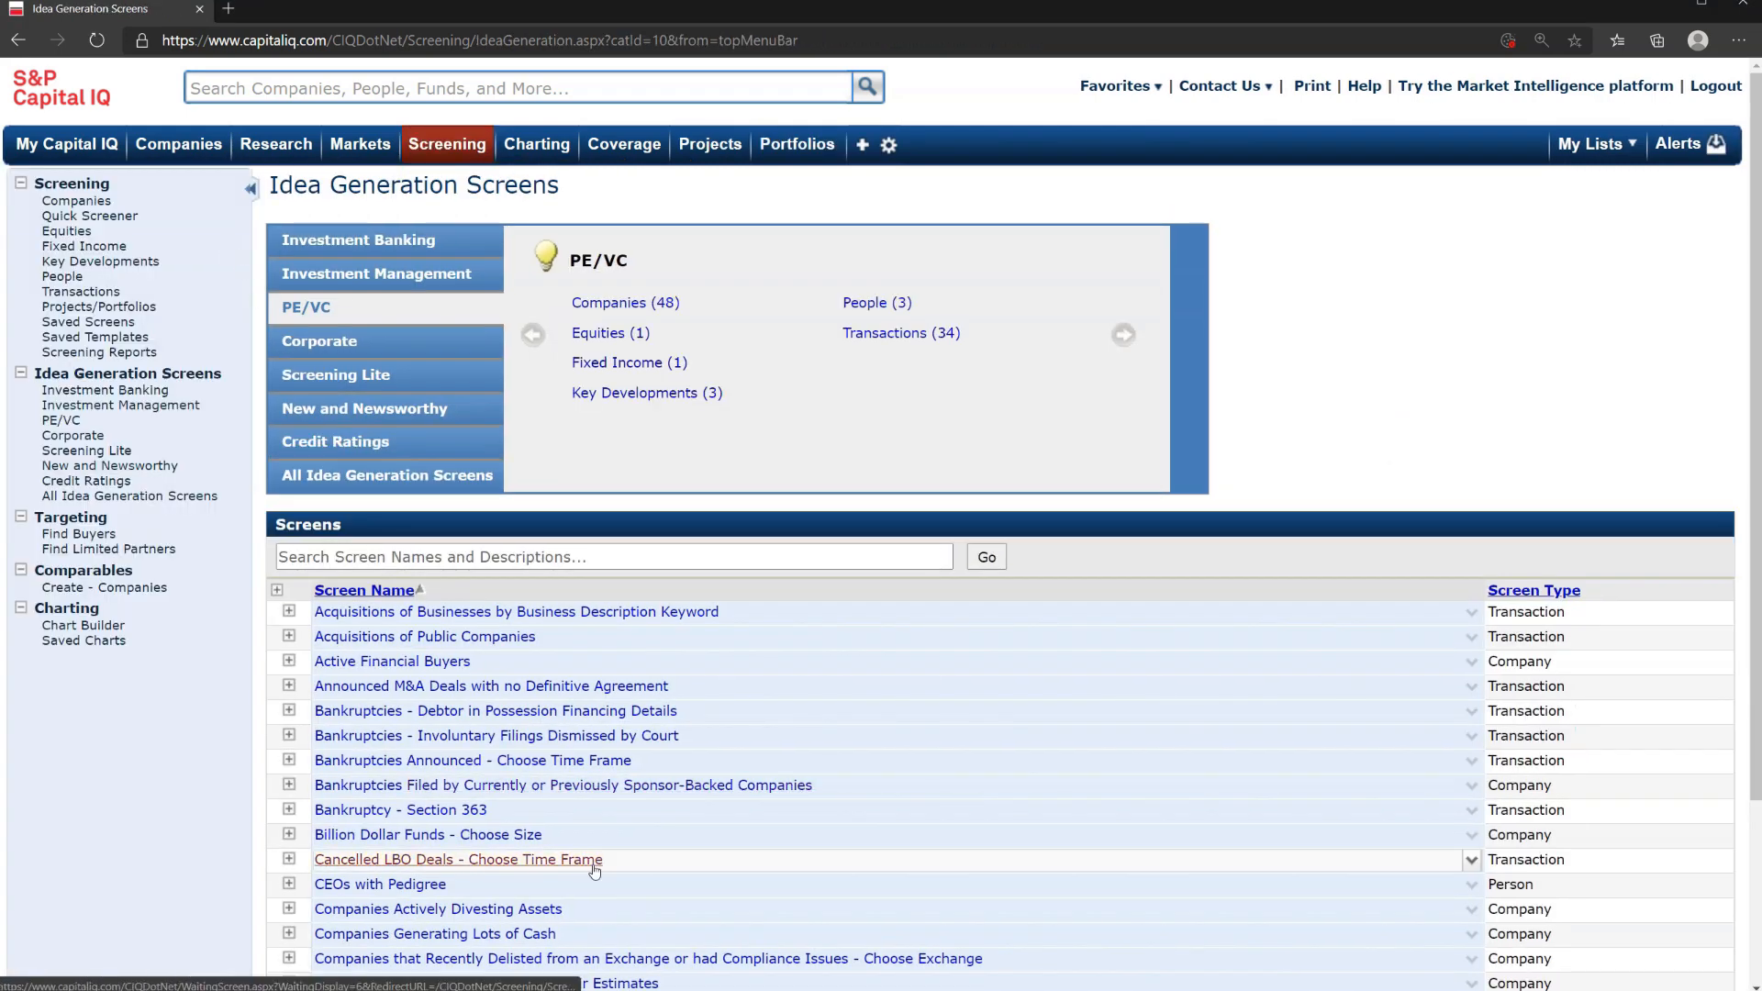
scroll(595, 872, "down", 3)
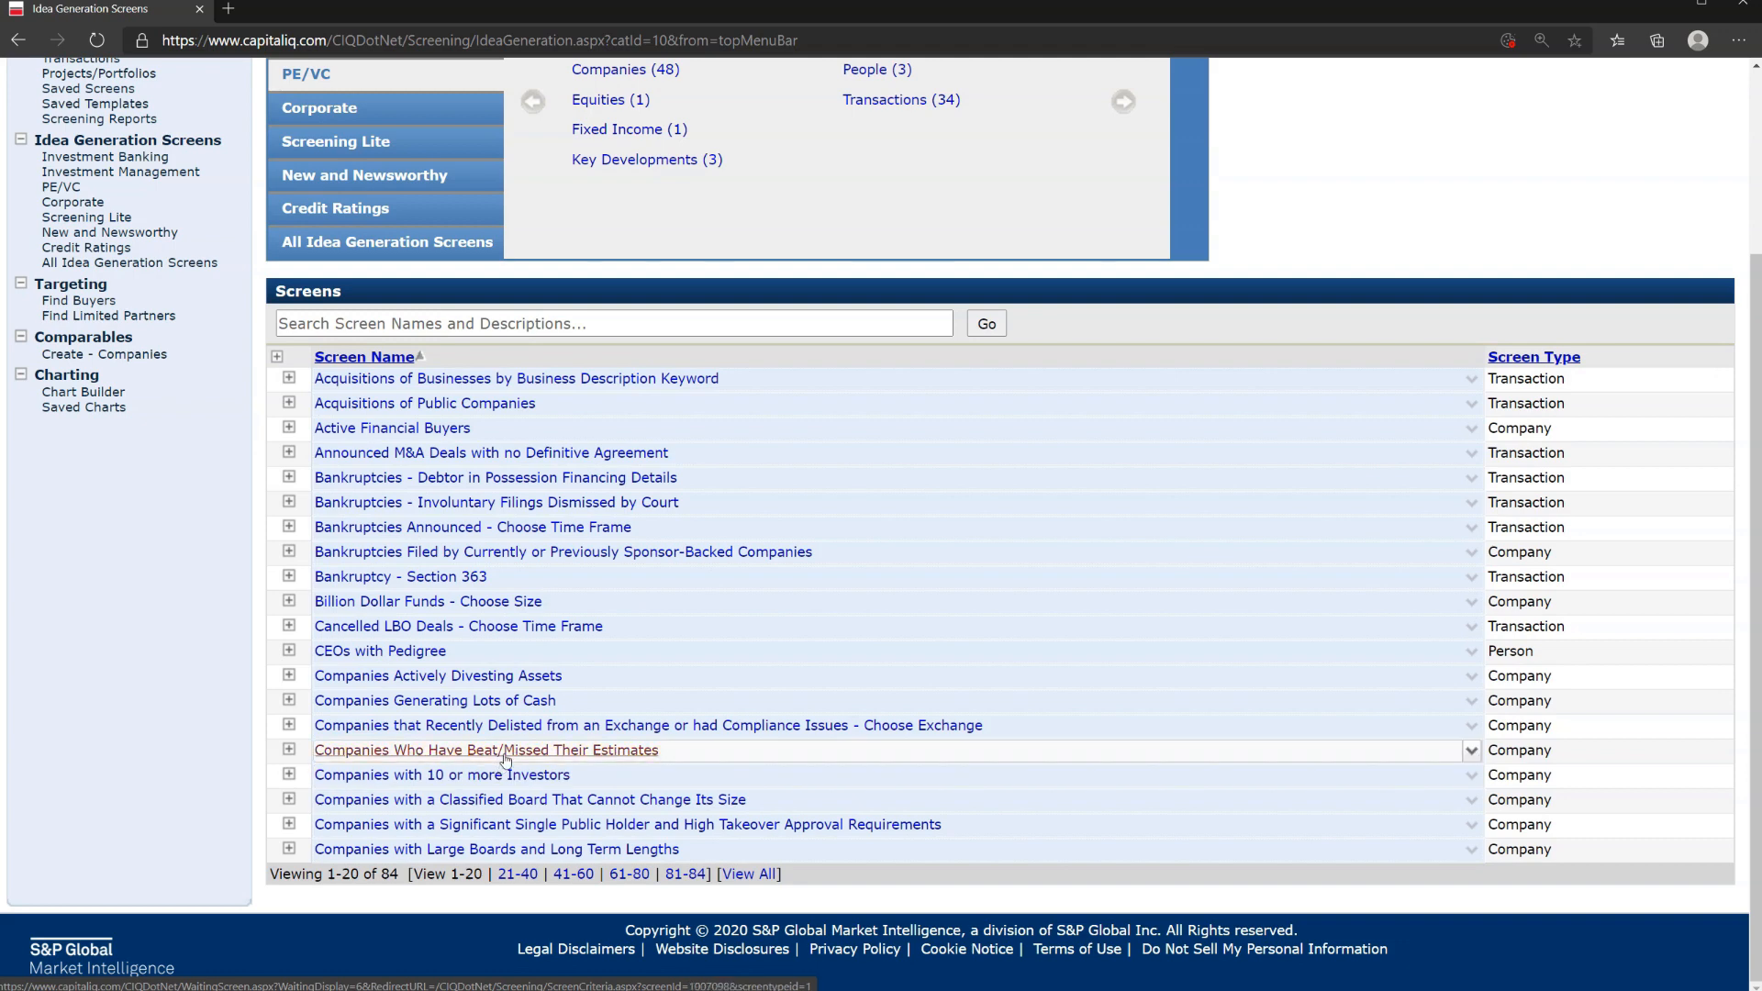
left_click(506, 754)
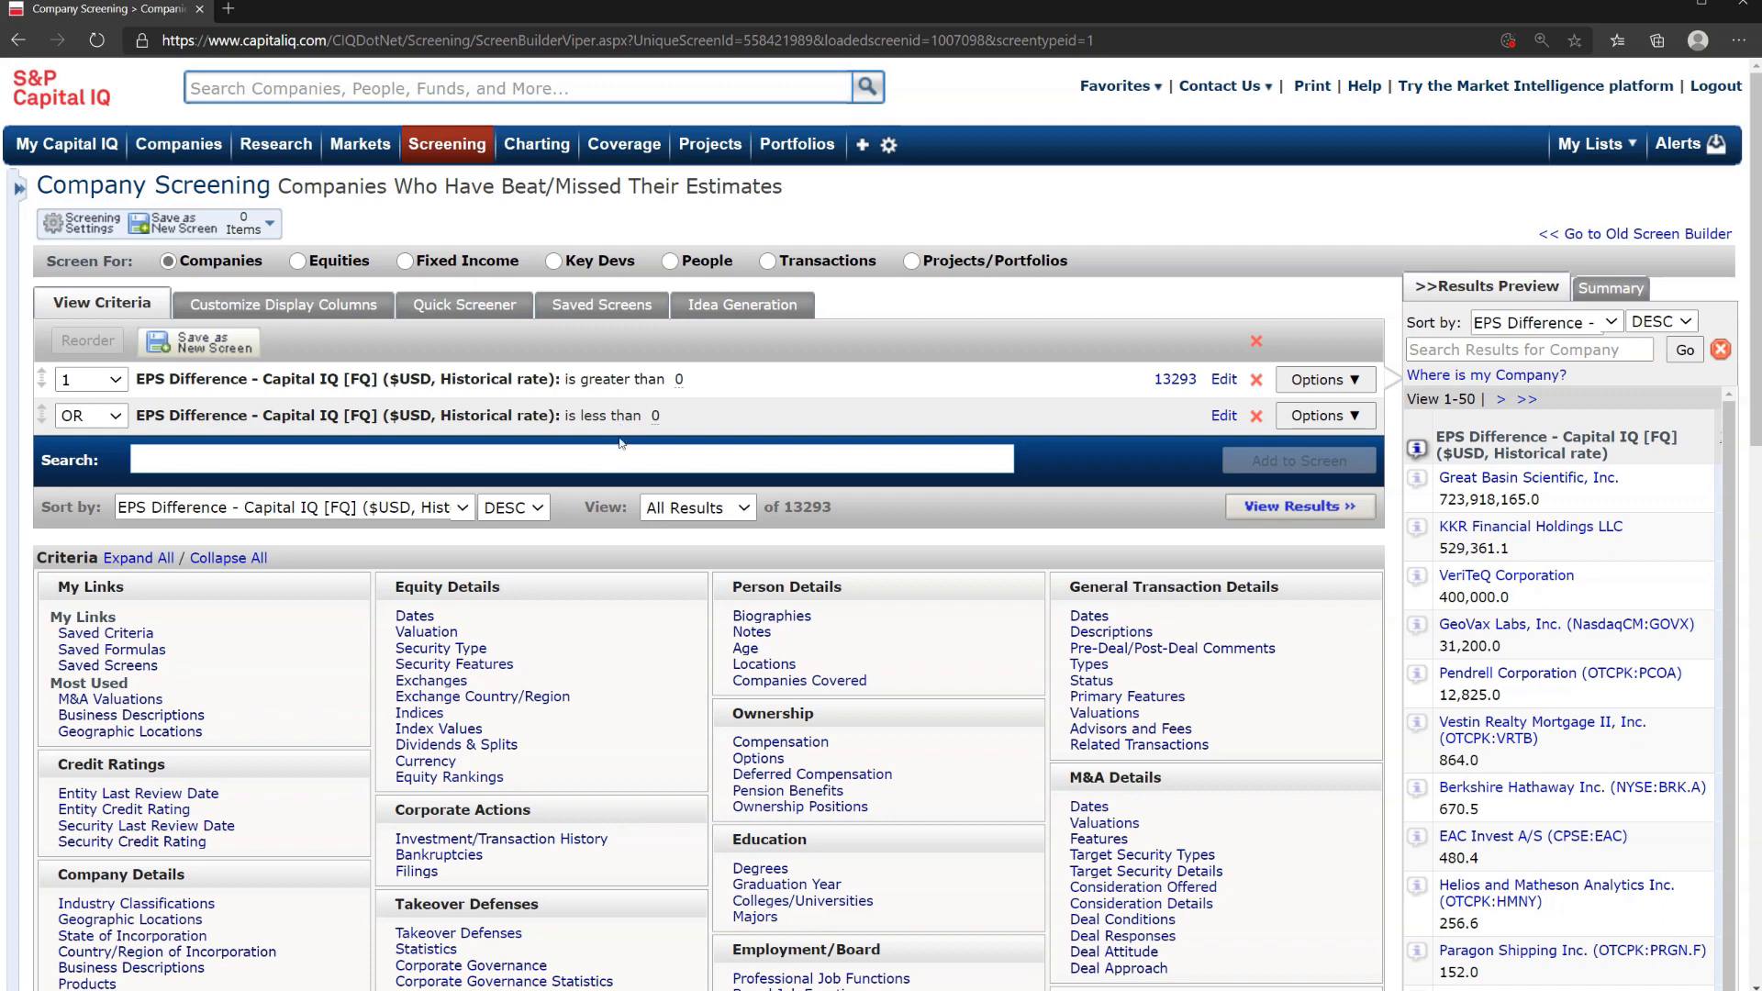
Bring up the list of available screening and idea generation categories.
mouse_move(438, 144)
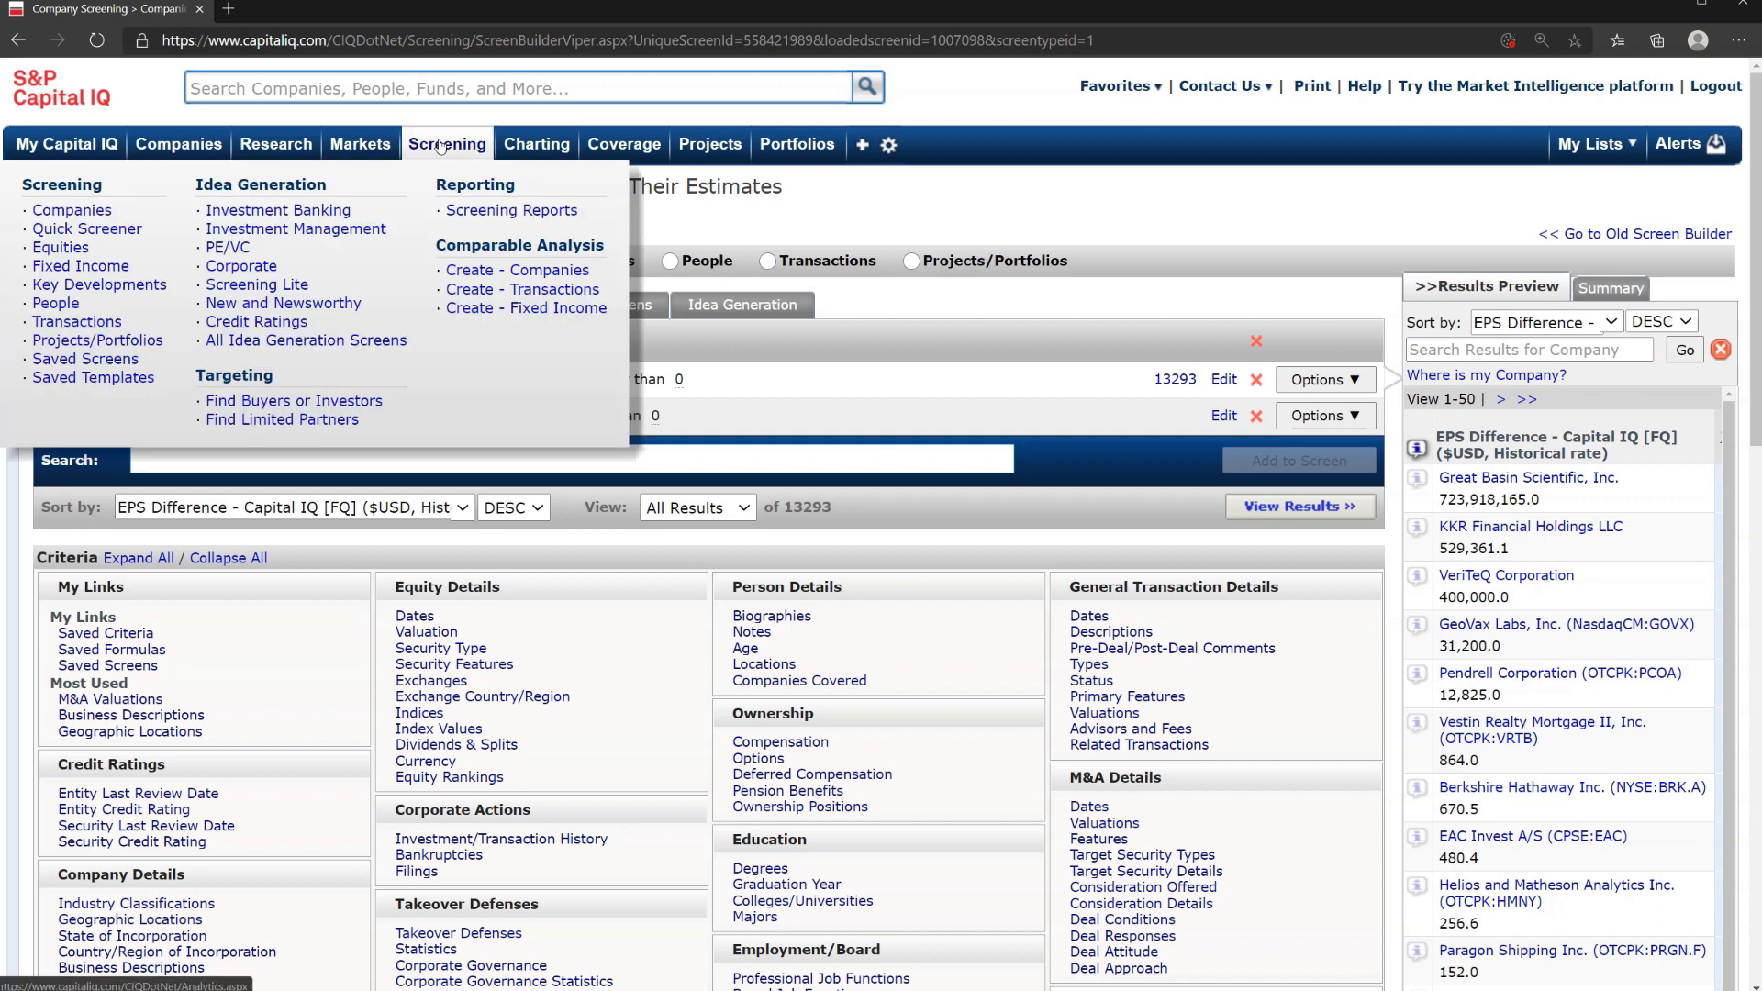